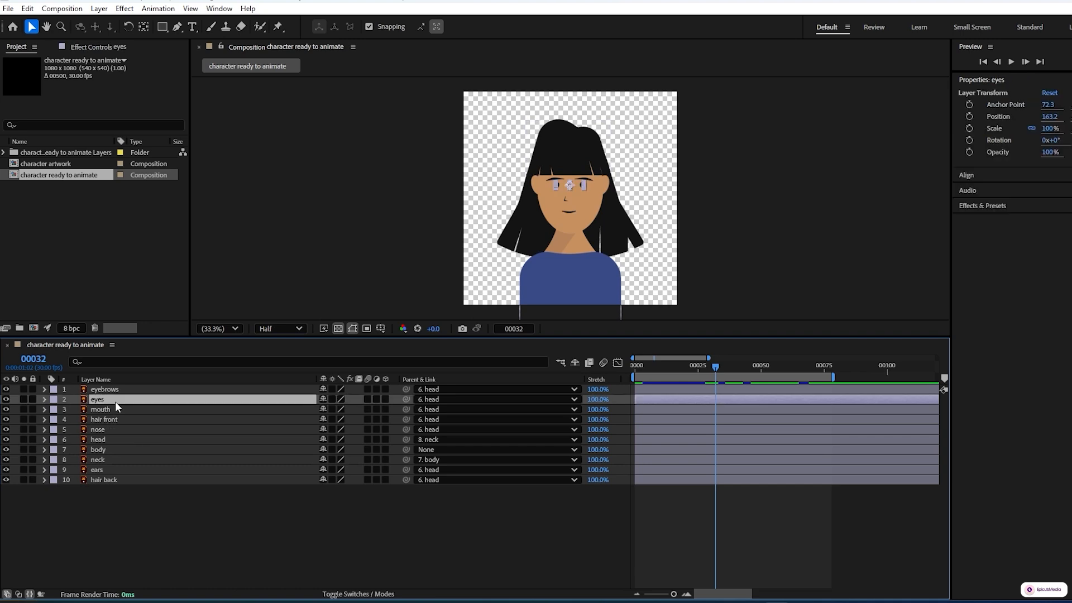
Step: Keyframe the eyes layer's Position at frame 32 and set its X position to 180 at frame 36
{"action": "key", "text": "p"}
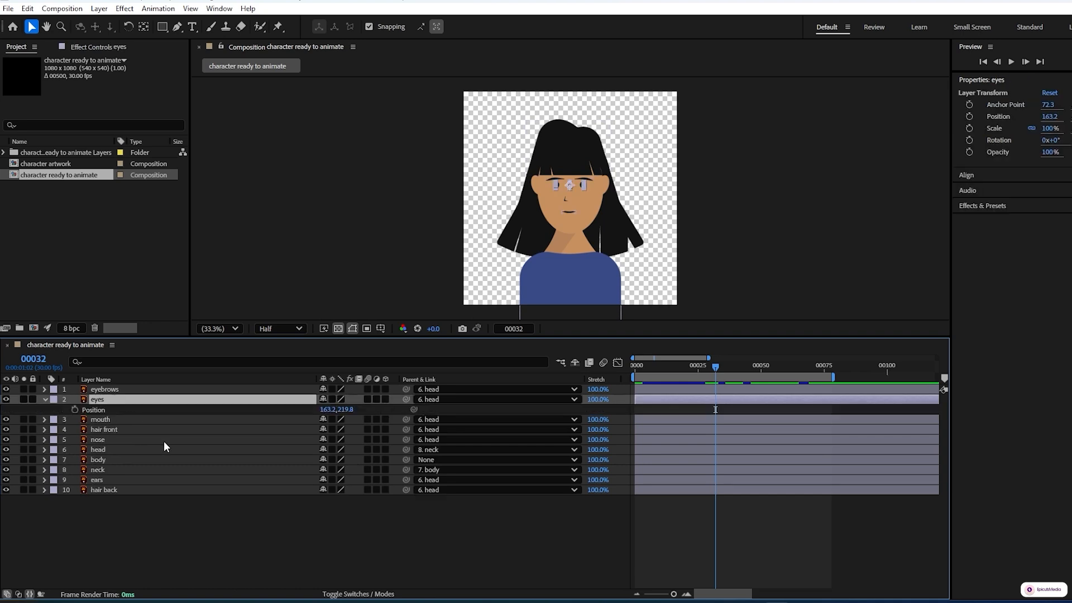
{"action": "left_click", "coordinate": [76, 409]}
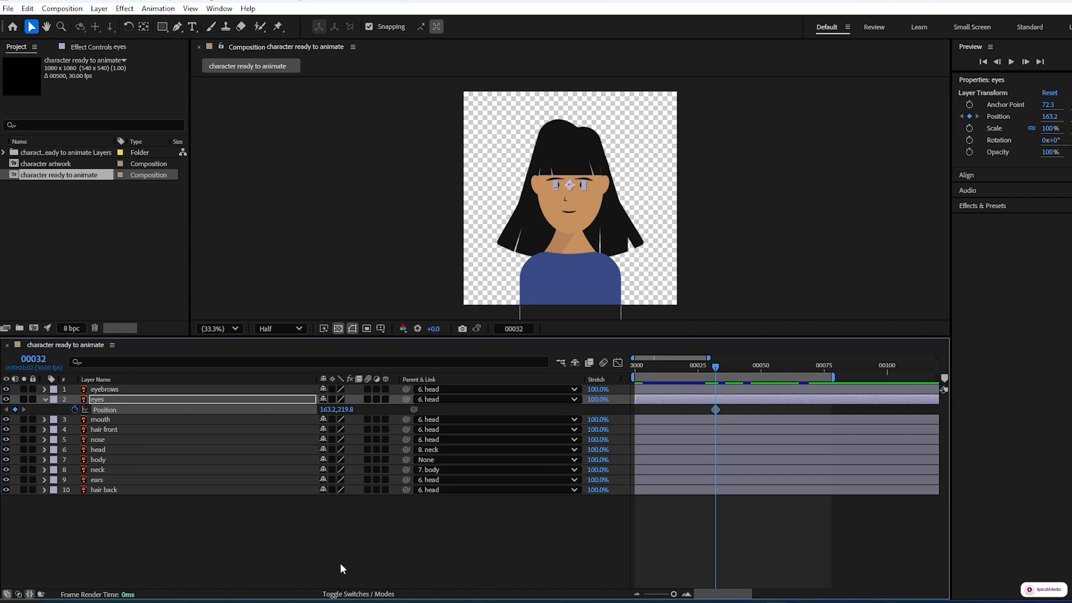
{"action": "key", "text": "Page_Down"}
{"action": "key", "text": "Page_Down"}
{"action": "key", "text": "Page_Down"}
{"action": "key", "text": "Page_Down"}
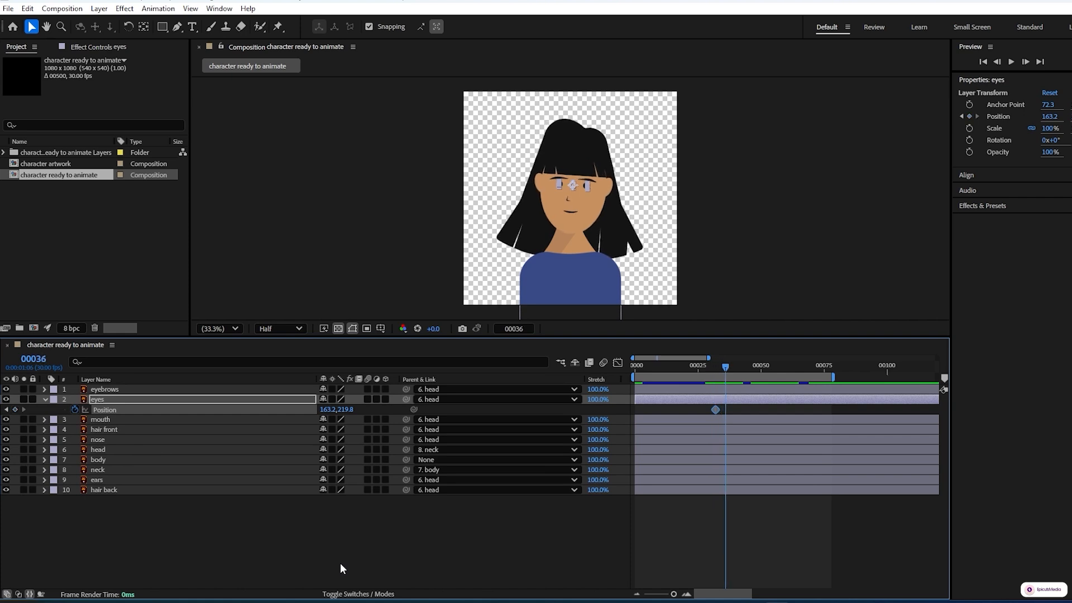
{"action": "left_click", "coordinate": [568, 559]}
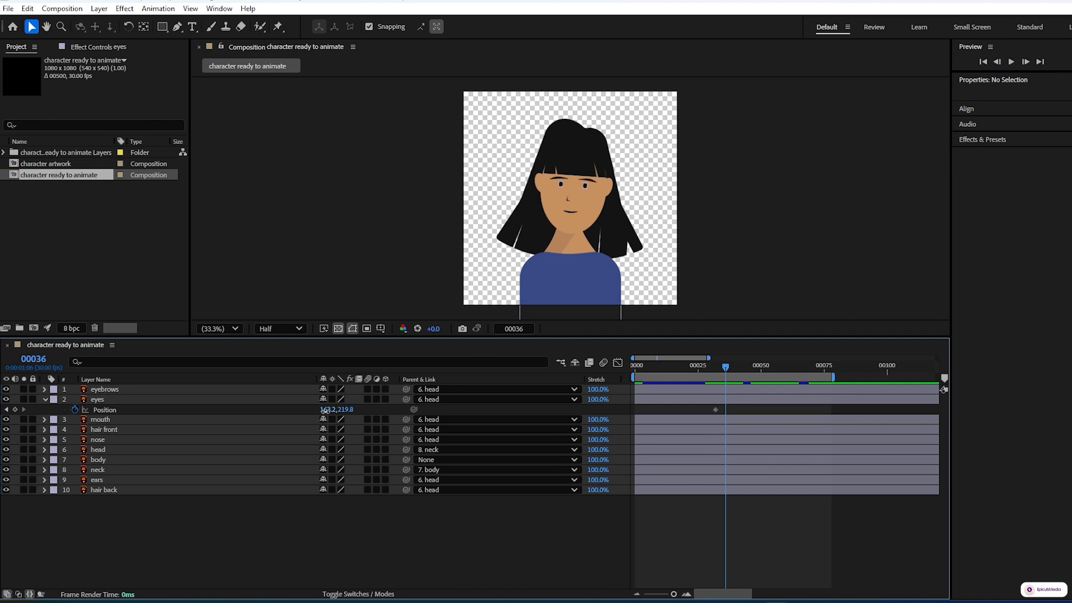
{"action": "left_click_drag", "start_coordinate": [321, 413], "coordinate": [333, 411]}
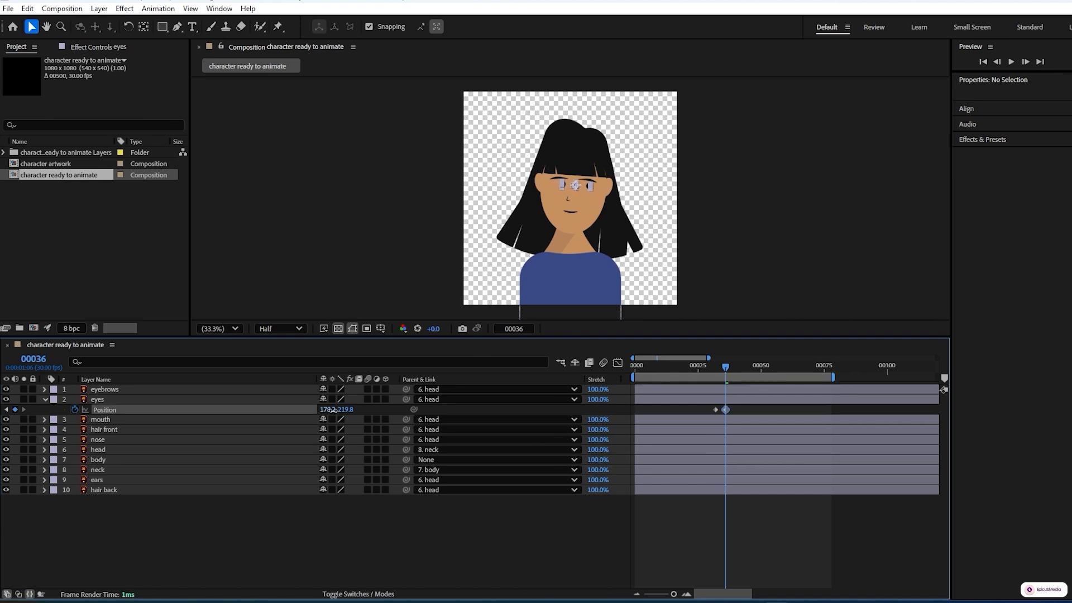
{"action": "left_click", "coordinate": [333, 410]}
{"action": "type", "text": "180"}
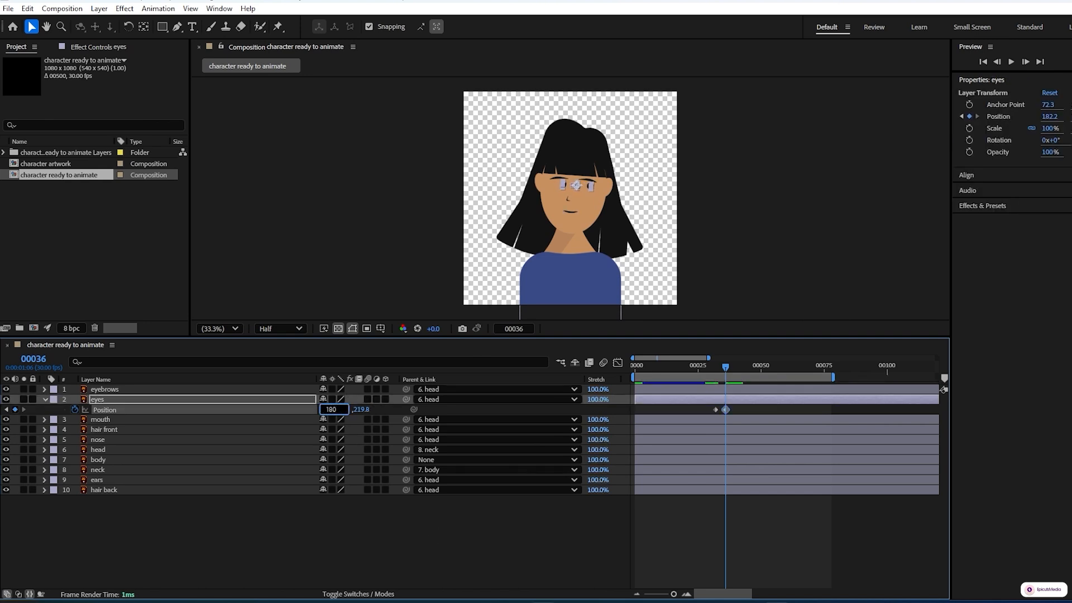
{"action": "left_click", "coordinate": [471, 525]}
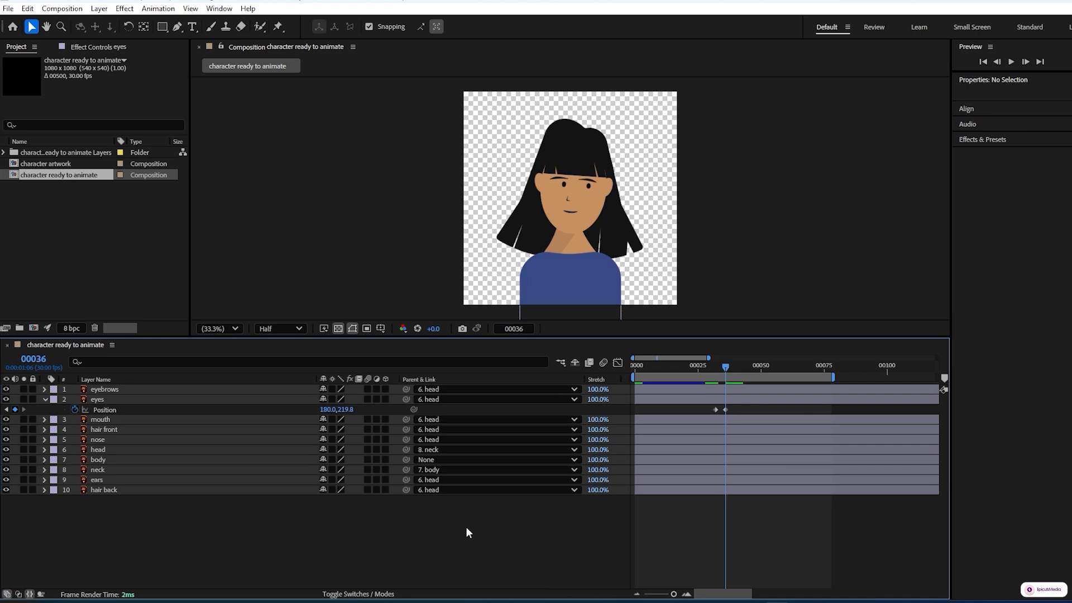
Step: Hold the eyes' position with a keyframe at frame 42 and set the X position to 141 at frame 46
{"action": "key", "text": "space"}
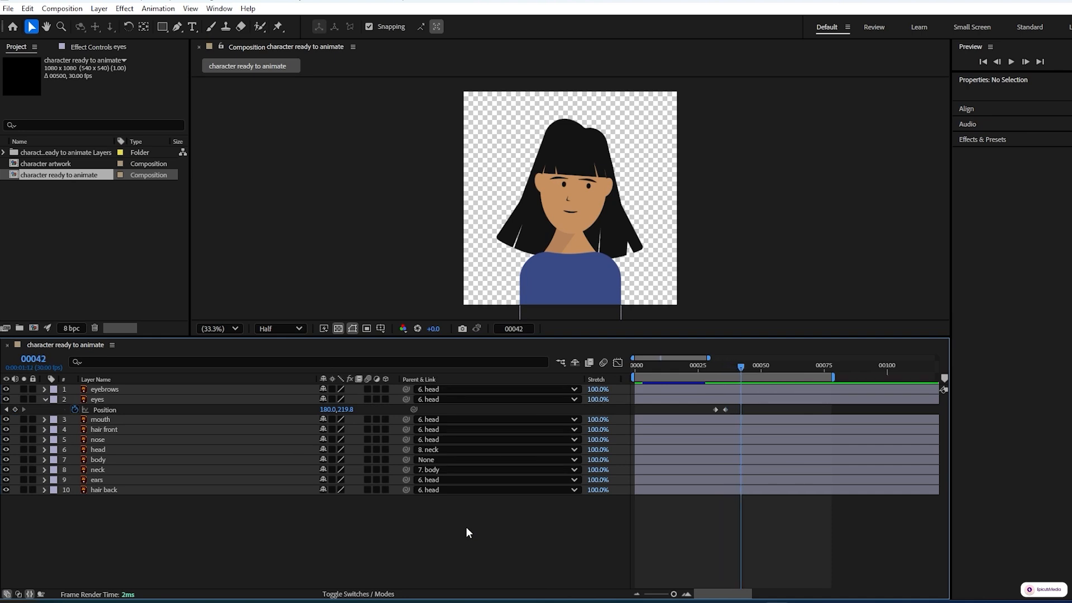
{"action": "left_click", "coordinate": [15, 410]}
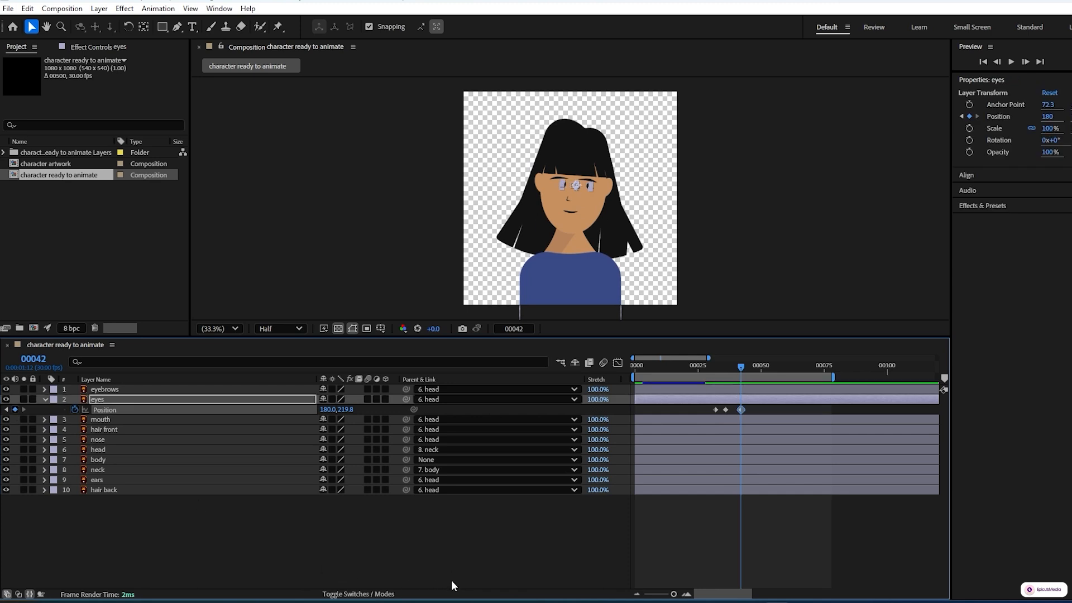
{"action": "key", "text": "space"}
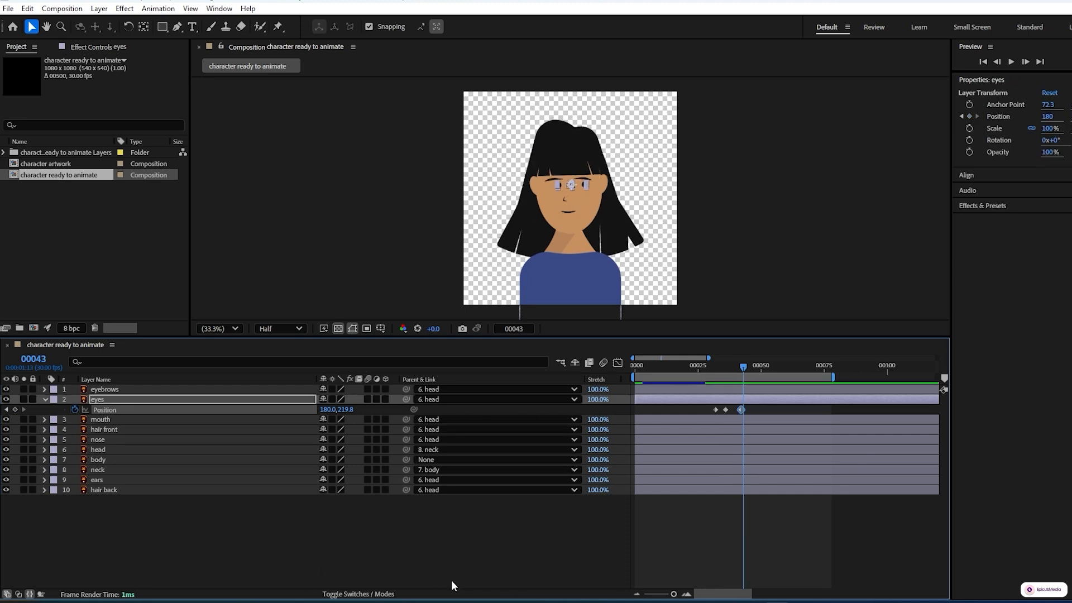
{"action": "key", "text": "Page_Up"}
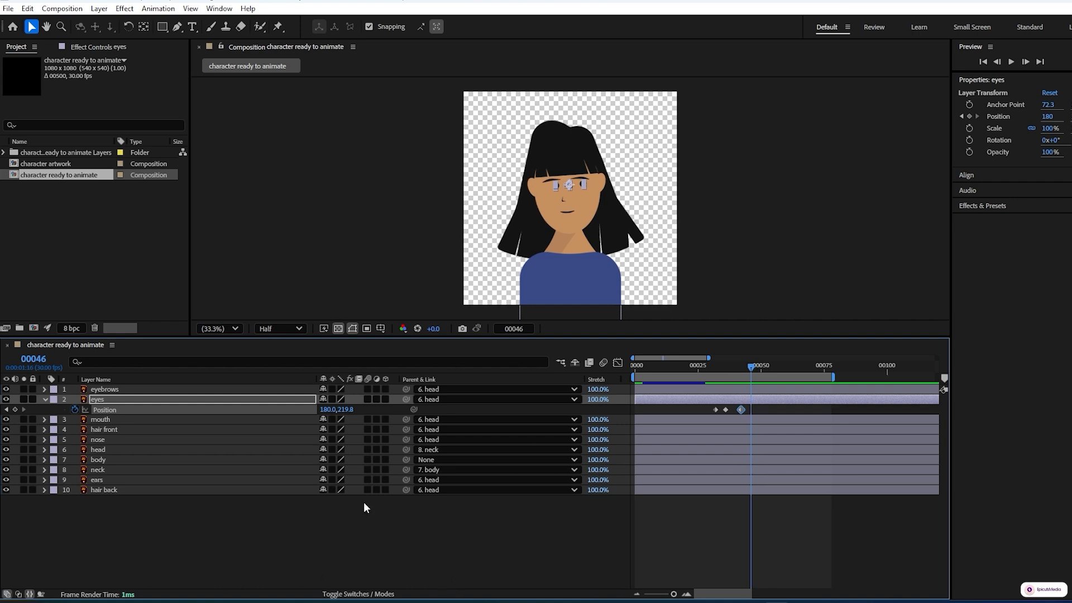
{"action": "left_click_drag", "start_coordinate": [323, 411], "coordinate": [303, 416]}
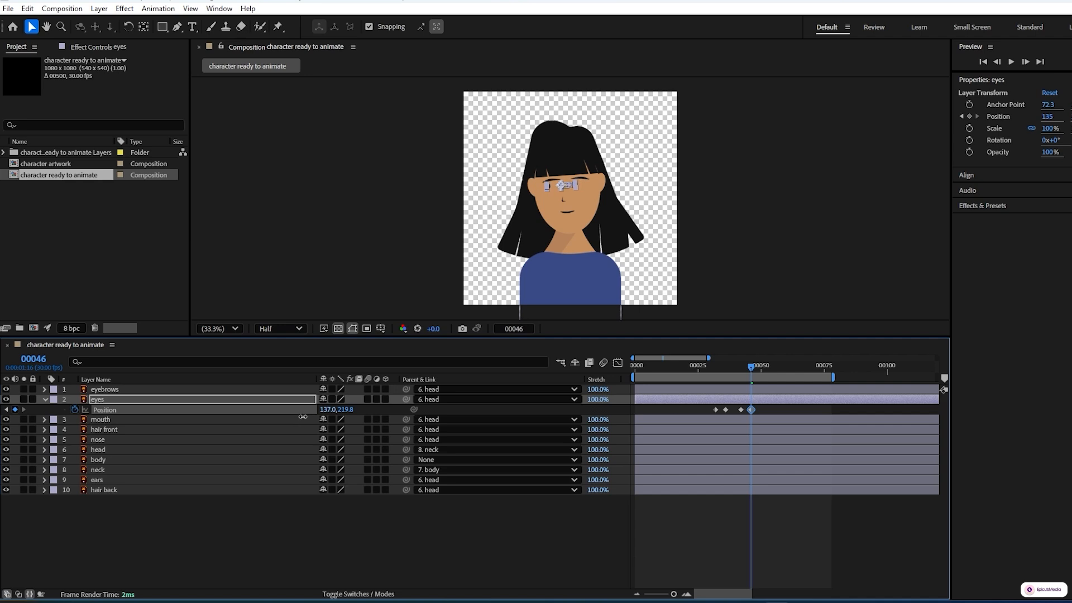
{"action": "left_click", "coordinate": [328, 409]}
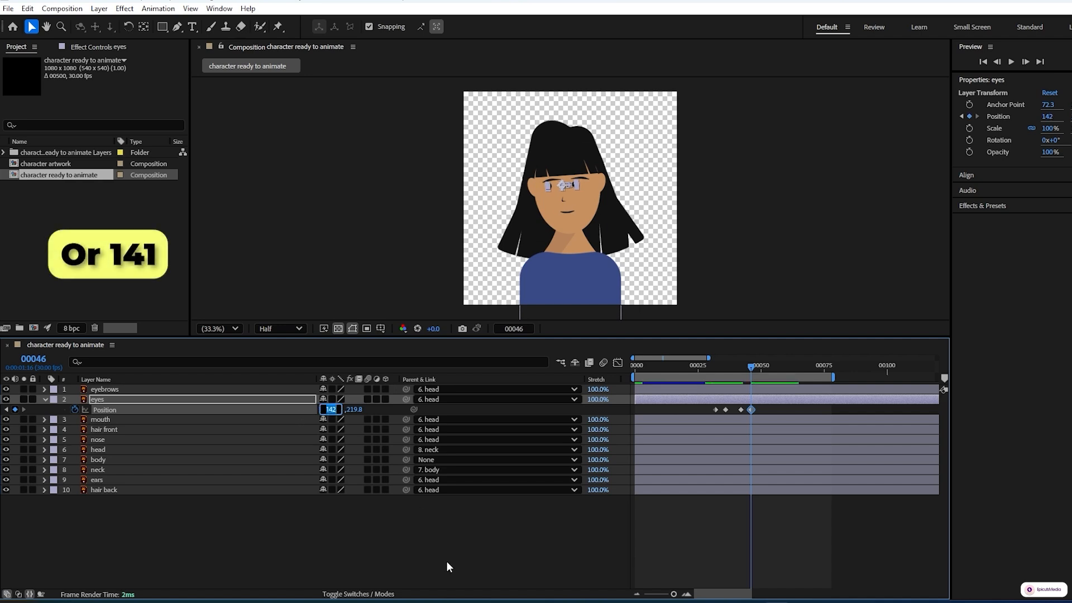
{"action": "type", "text": "141"}
{"action": "left_click", "coordinate": [458, 543]}
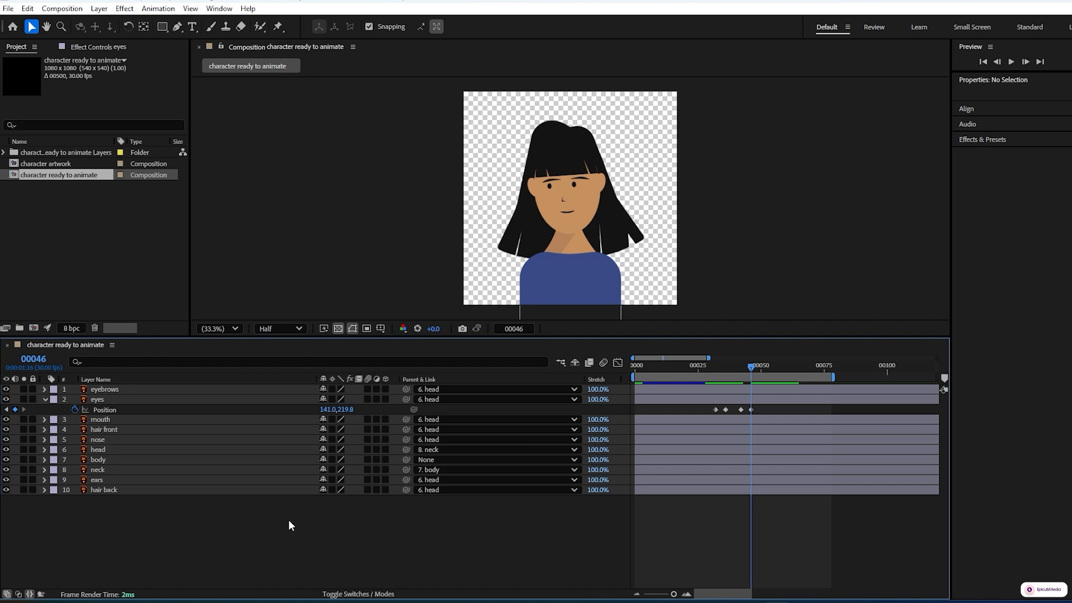
Step: Step through the eyes' Position keyframes to review the sideways movement
{"action": "left_click", "coordinate": [7, 409]}
{"action": "left_click", "coordinate": [7, 410]}
{"action": "left_click", "coordinate": [7, 410]}
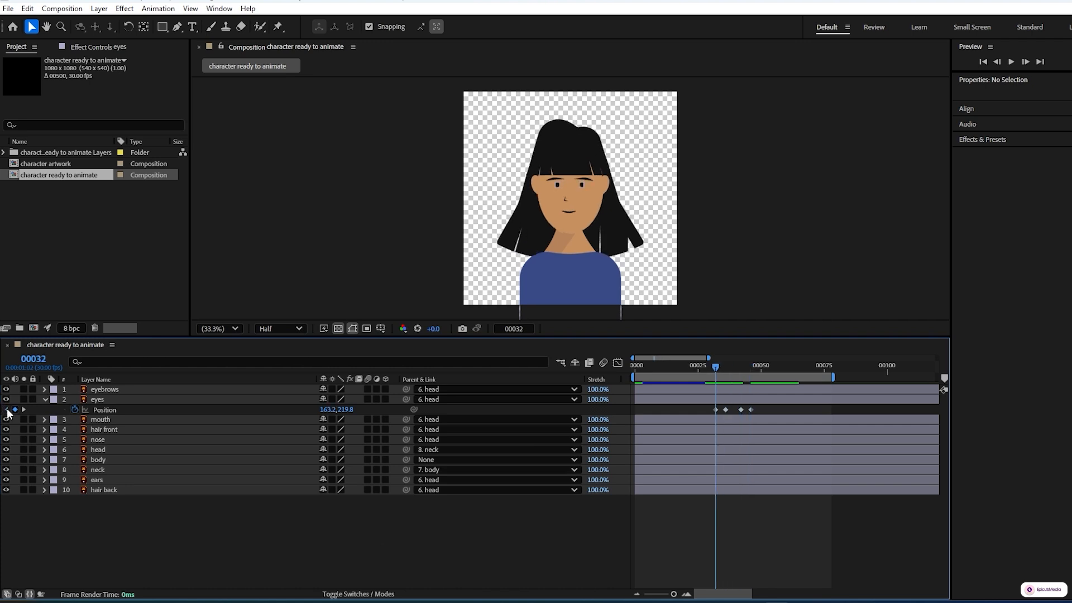
{"action": "left_click", "coordinate": [24, 409]}
{"action": "left_click", "coordinate": [25, 409]}
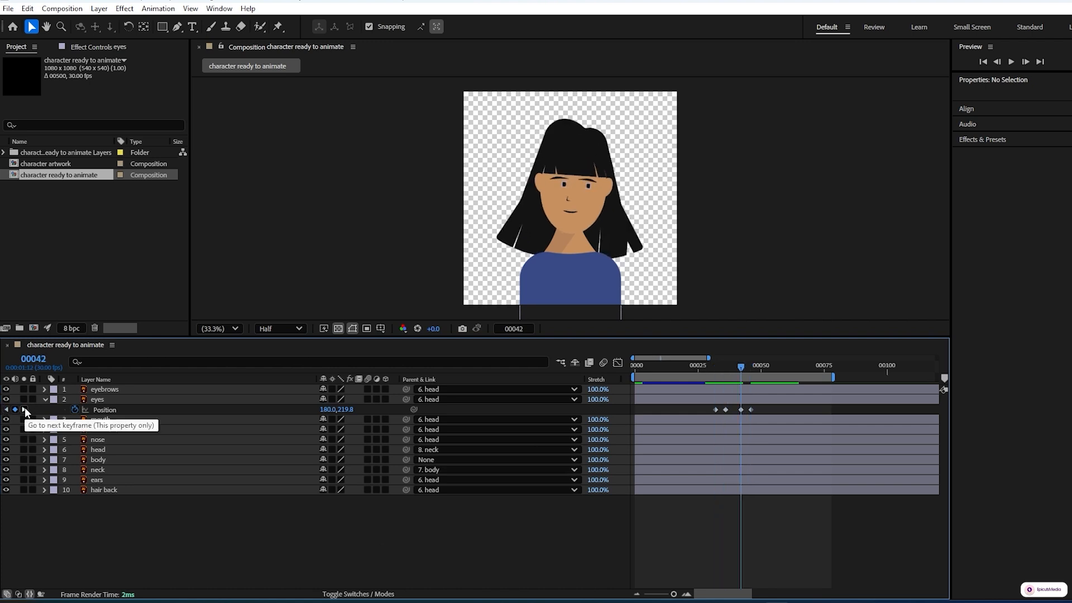
{"action": "left_click", "coordinate": [25, 410]}
Step: Hold the eyes' position with a keyframe at frame 52 and set the Y position to 235 at frame 56
{"action": "key", "text": "space"}
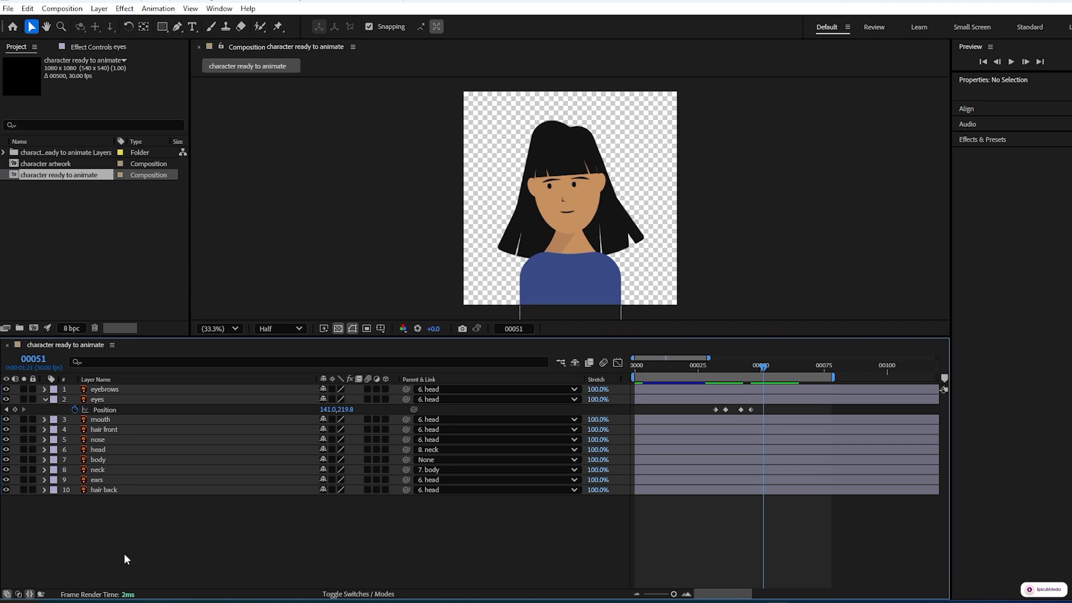
{"action": "left_click", "coordinate": [15, 410]}
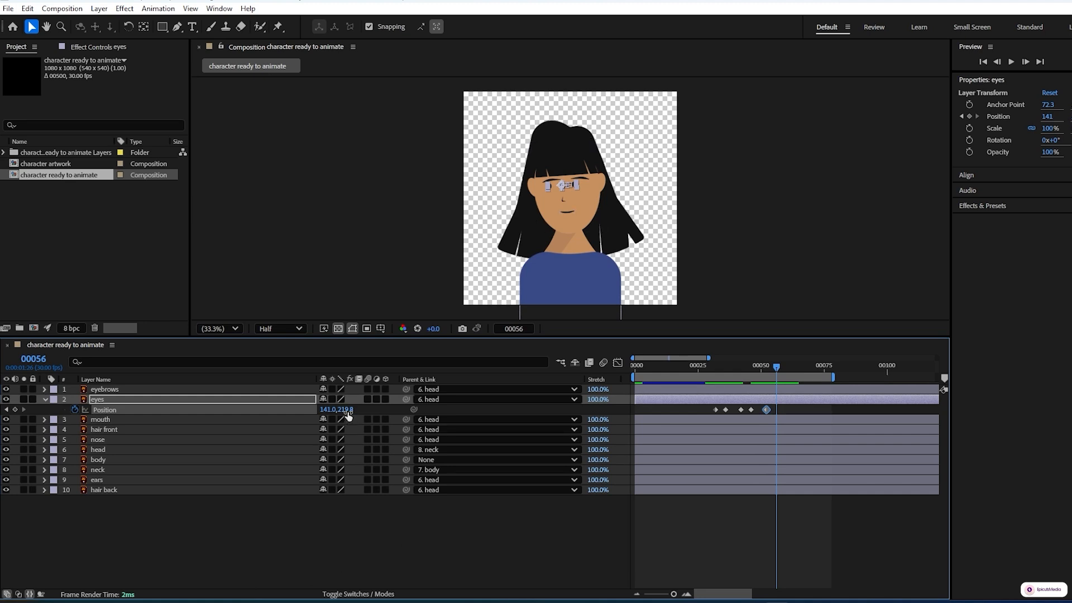
{"action": "left_click_drag", "start_coordinate": [346, 409], "coordinate": [356, 412]}
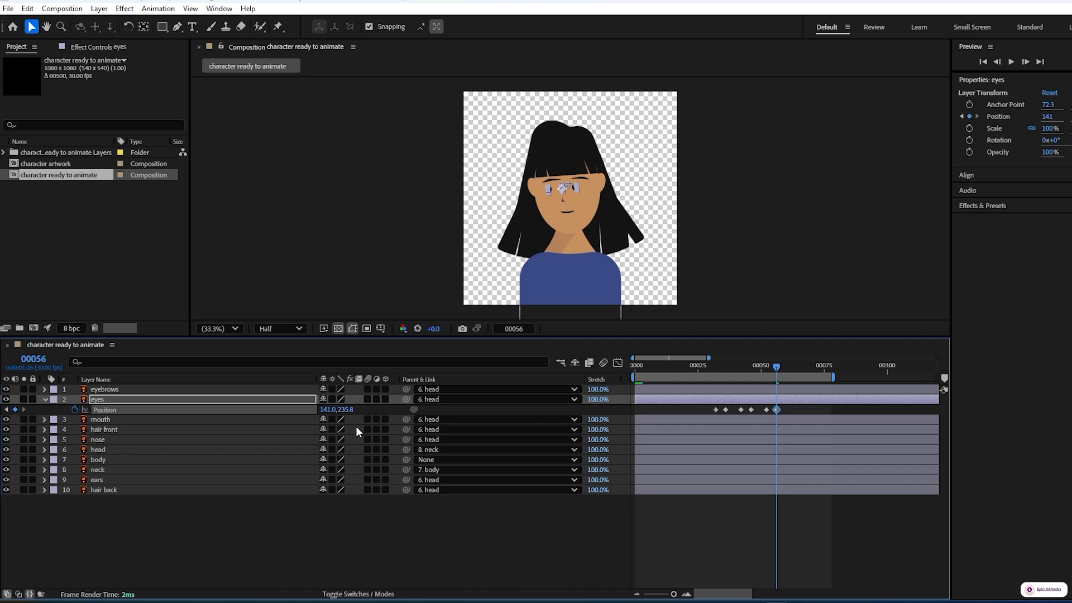
{"action": "left_click", "coordinate": [406, 554]}
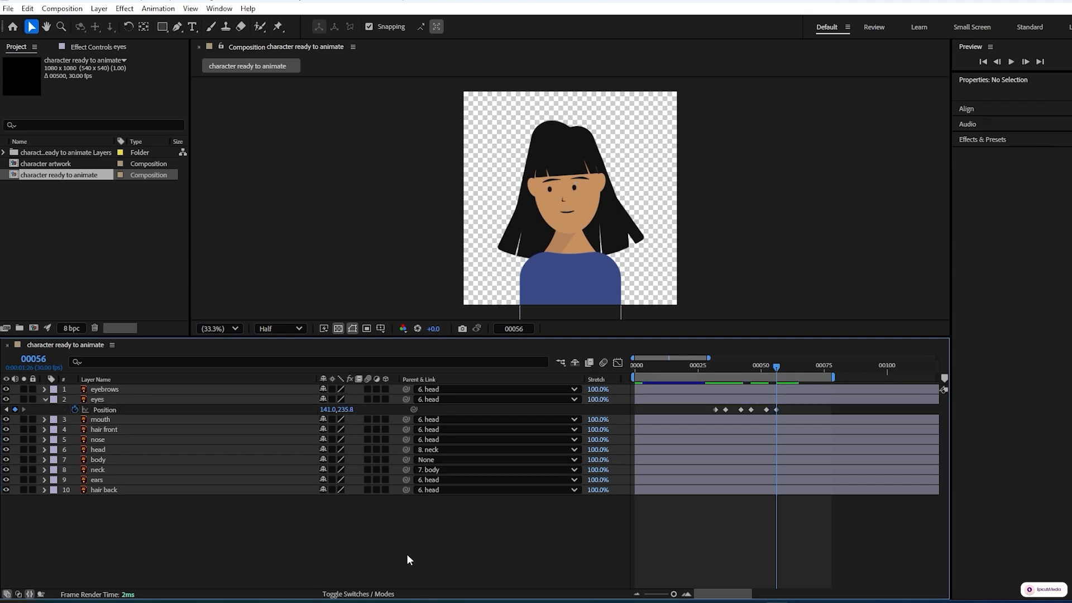
{"action": "left_click", "coordinate": [7, 410]}
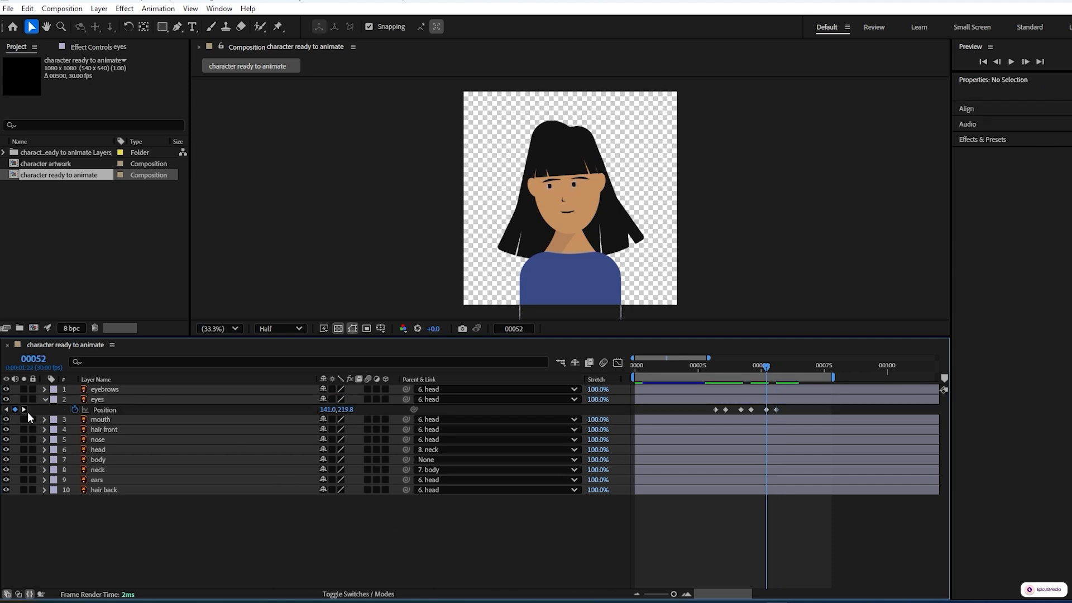
{"action": "key", "text": "space"}
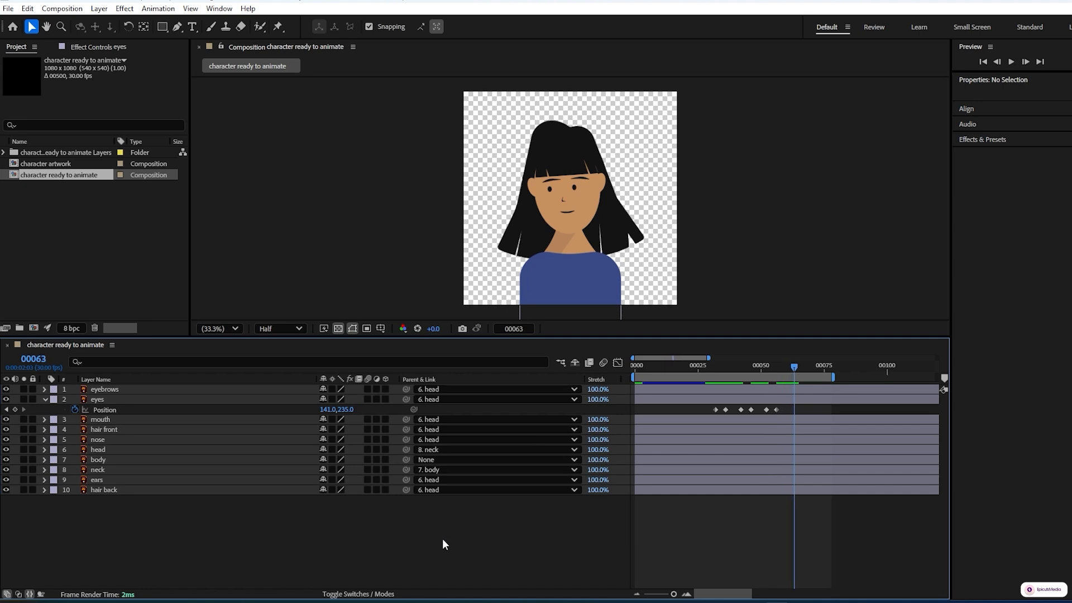
Step: Add a hold keyframe for the eyes' Position at frame 64 and paste a copy of the first keyframe at frame 69
{"action": "left_click", "coordinate": [15, 409]}
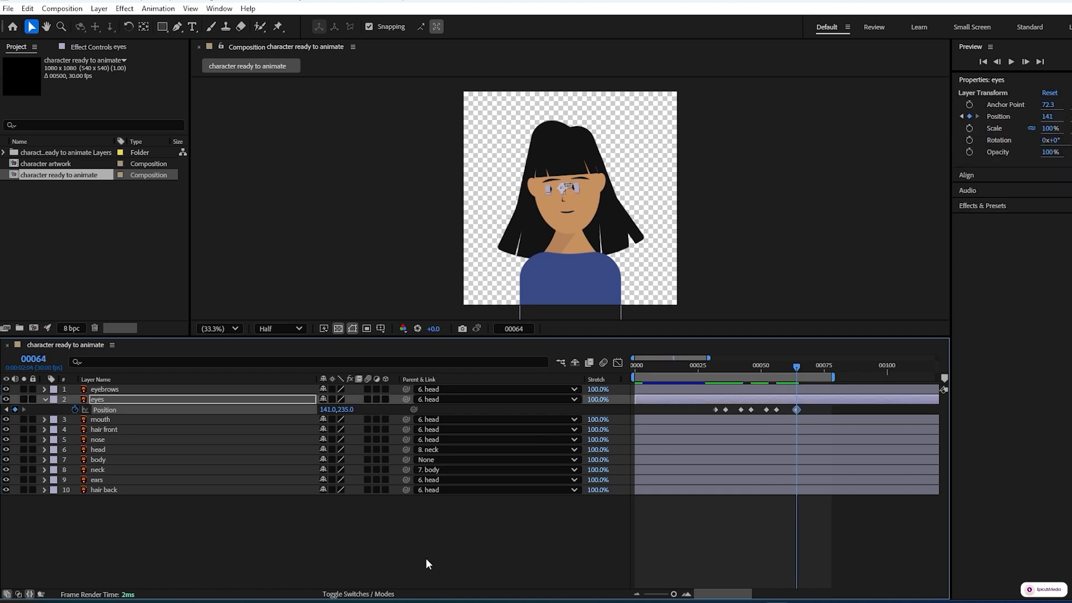
{"action": "key", "text": "space"}
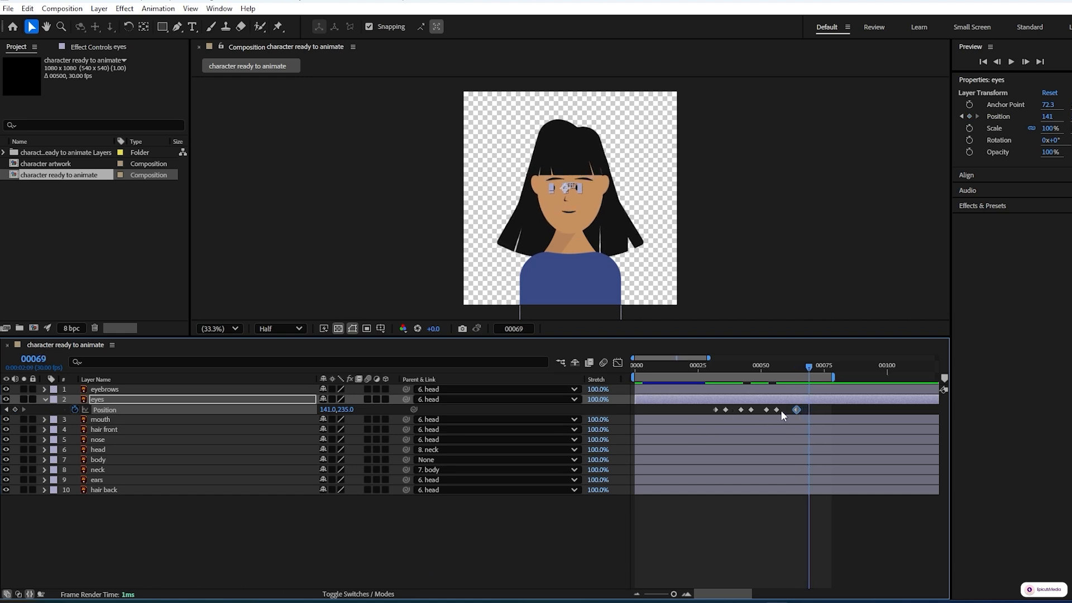
{"action": "left_click", "coordinate": [715, 409]}
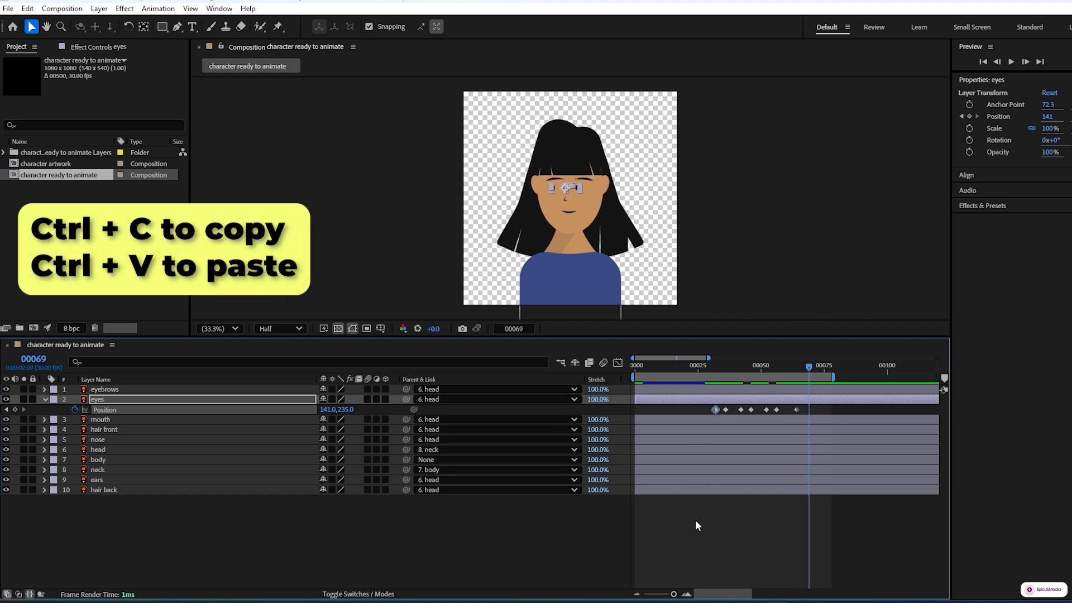
{"action": "key", "text": "ctrl+c"}
{"action": "key", "text": "ctrl+v"}
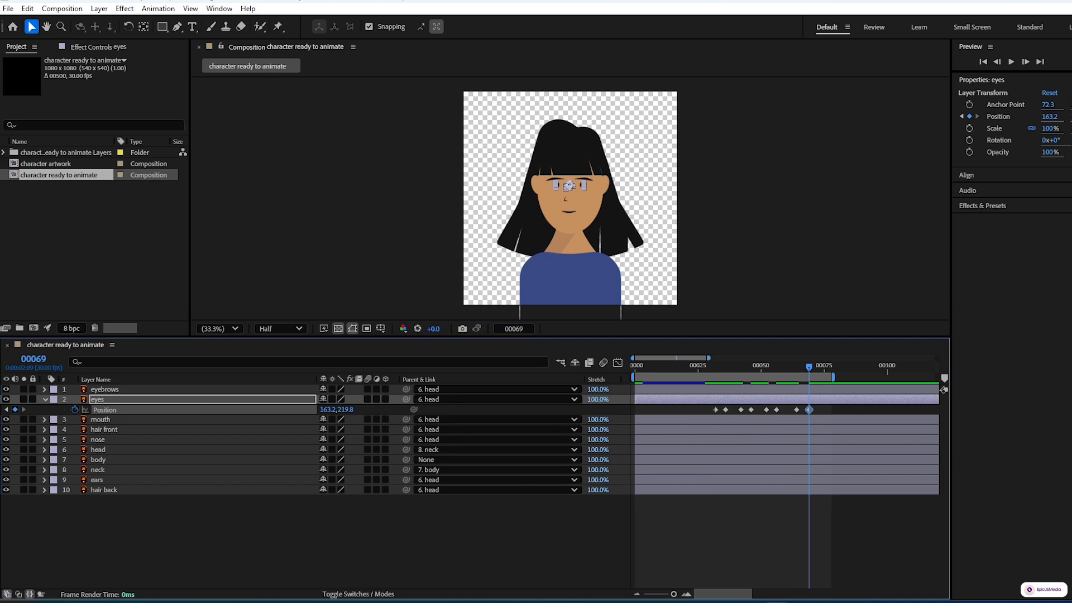
Step: Preview the character animation from frame 0 to check the eye movement
{"action": "left_click", "coordinate": [6, 410]}
{"action": "left_click", "coordinate": [6, 410]}
{"action": "left_click", "coordinate": [7, 411]}
{"action": "left_click", "coordinate": [7, 410]}
{"action": "left_click", "coordinate": [6, 411]}
{"action": "left_click", "coordinate": [6, 411]}
{"action": "left_click", "coordinate": [6, 410]}
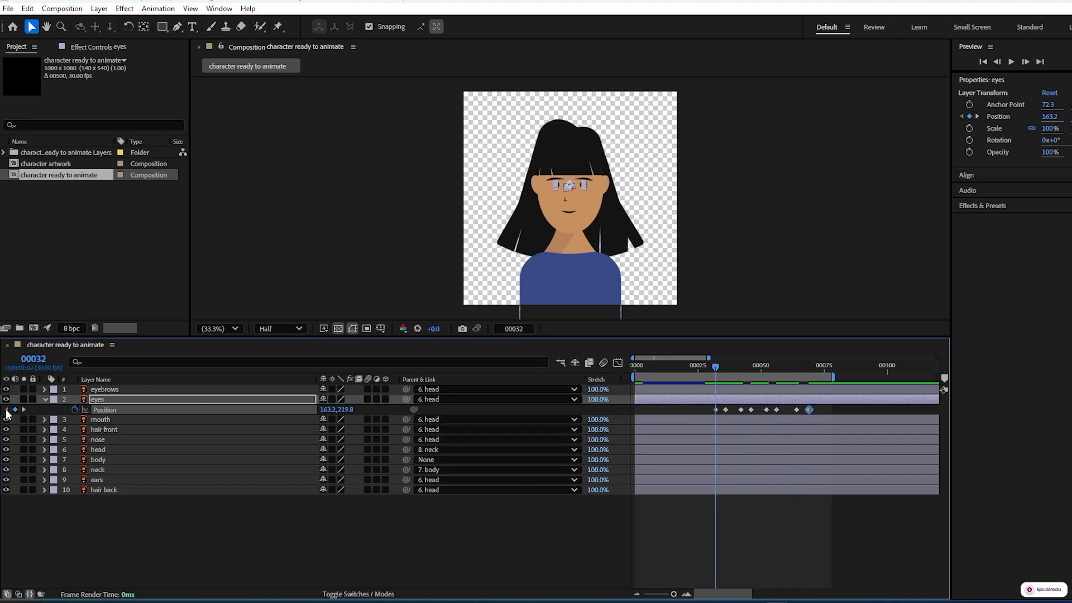
{"action": "left_click_drag", "start_coordinate": [715, 366], "coordinate": [635, 365]}
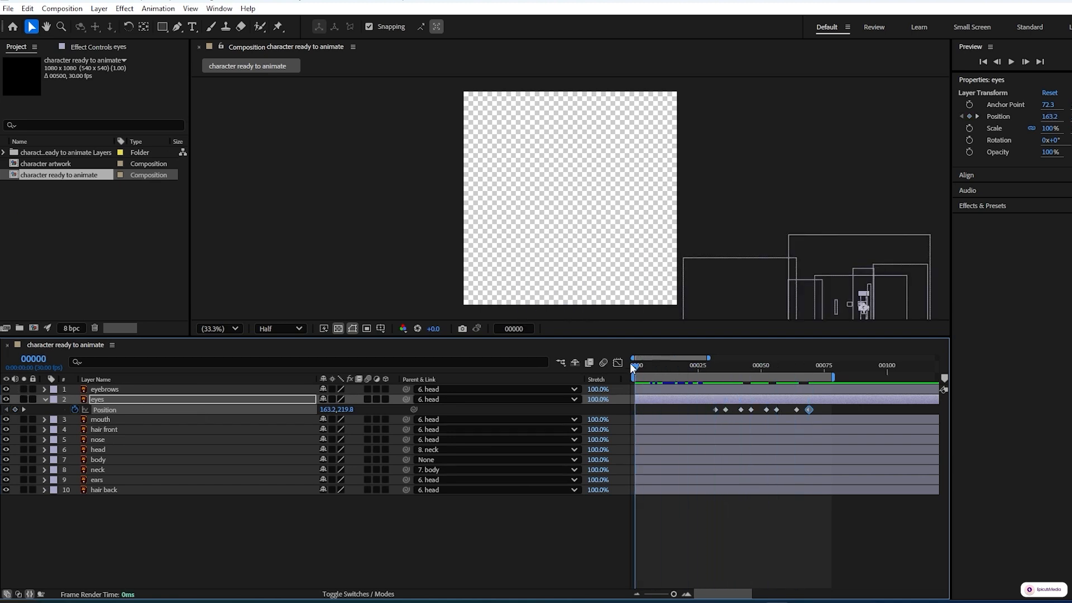
{"action": "key", "text": "space"}
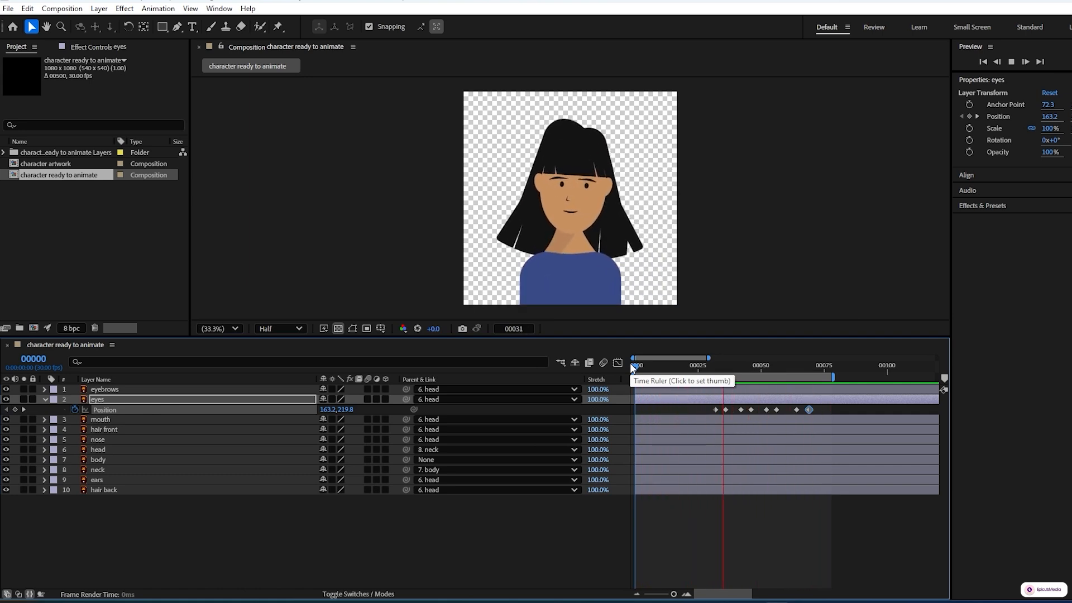
{"action": "key", "text": "space"}
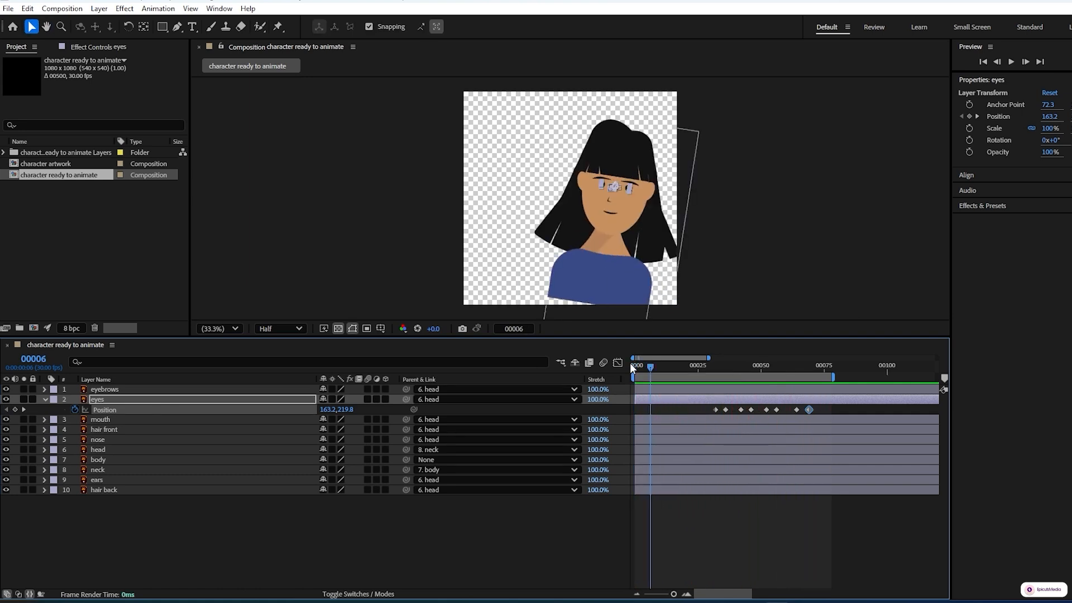
Step: Apply Easy Ease to all of the eyes' Position keyframes and fit their speed curves in the Graph Editor
{"action": "left_click_drag", "start_coordinate": [831, 412], "coordinate": [712, 419]}
{"action": "key", "text": "F9"}
{"action": "left_click", "coordinate": [619, 361]}
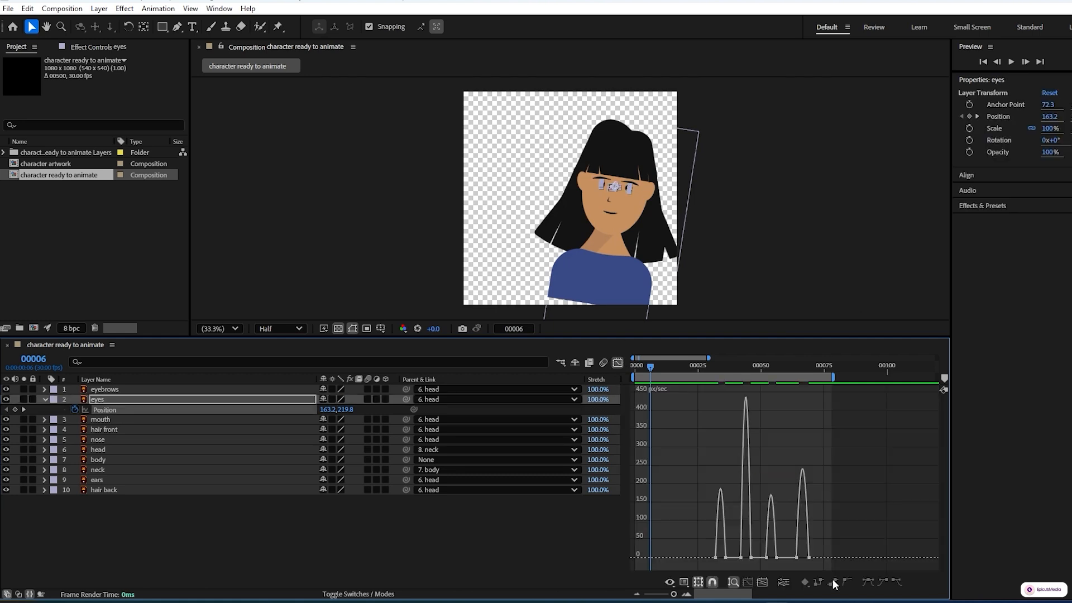
{"action": "left_click_drag", "start_coordinate": [672, 596], "coordinate": [717, 600]}
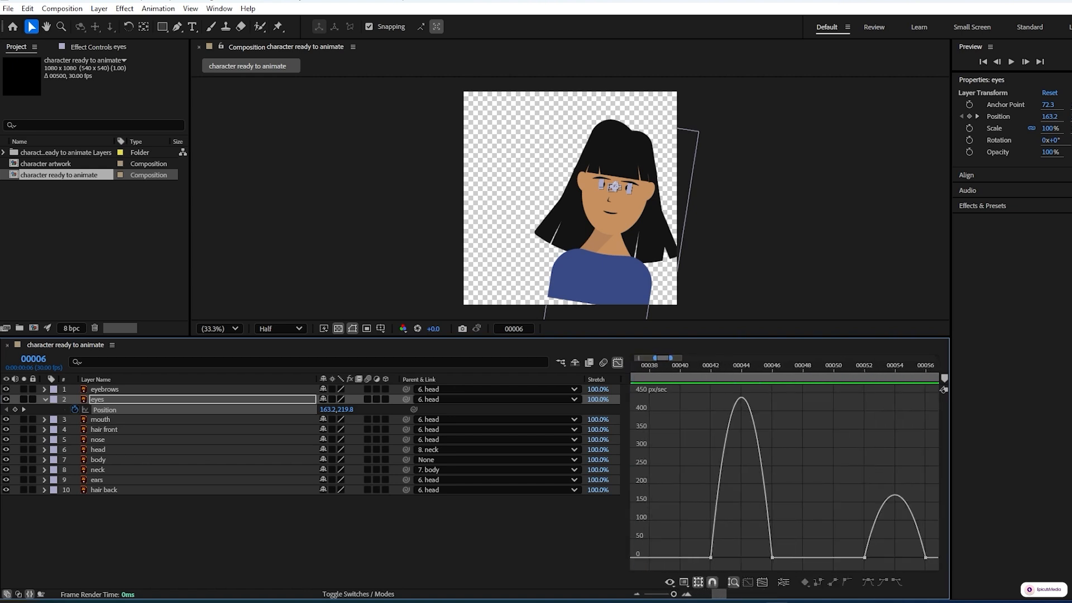
{"action": "left_click", "coordinate": [763, 584]}
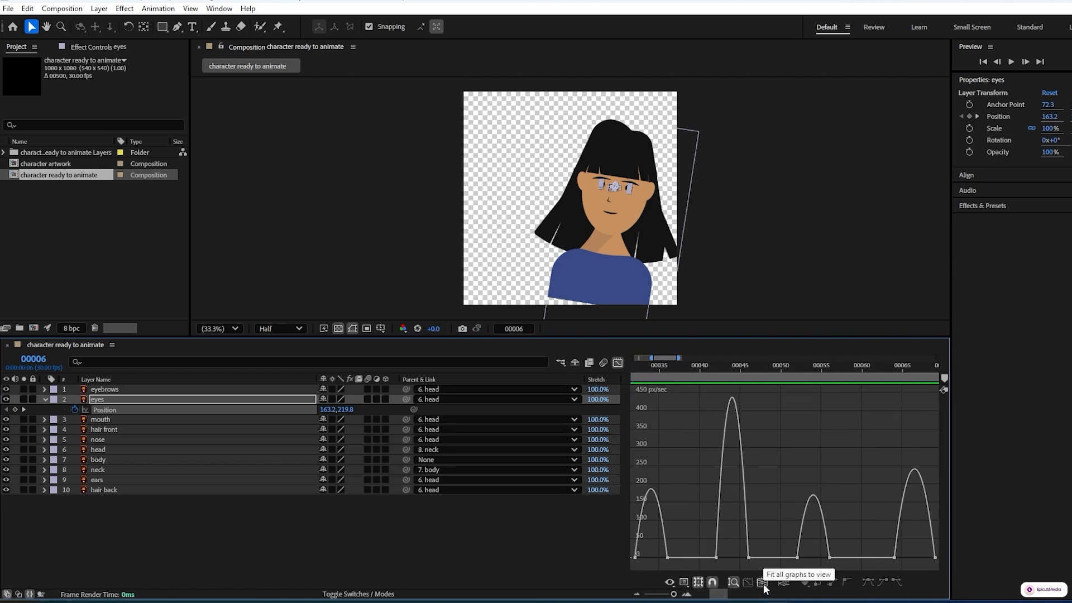
Step: Reshape the speed curves of the eyes' first three Position moves in the Graph Editor so each starts fast and eases out
{"action": "left_click", "coordinate": [636, 557]}
{"action": "left_click_drag", "start_coordinate": [641, 558], "coordinate": [647, 561]}
{"action": "left_click", "coordinate": [717, 558]}
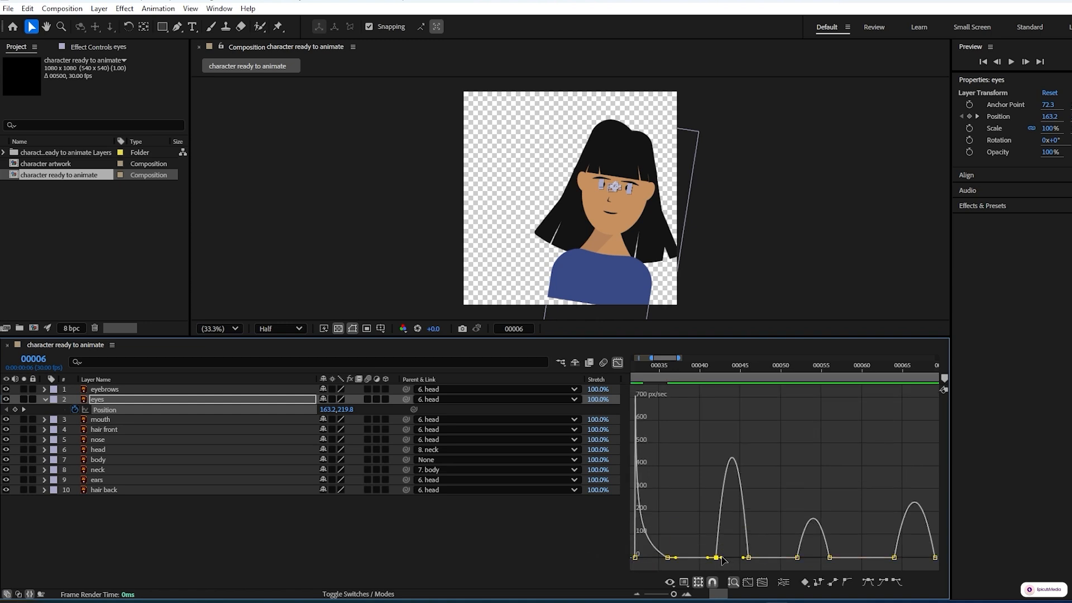
{"action": "left_click_drag", "start_coordinate": [722, 558], "coordinate": [732, 559]}
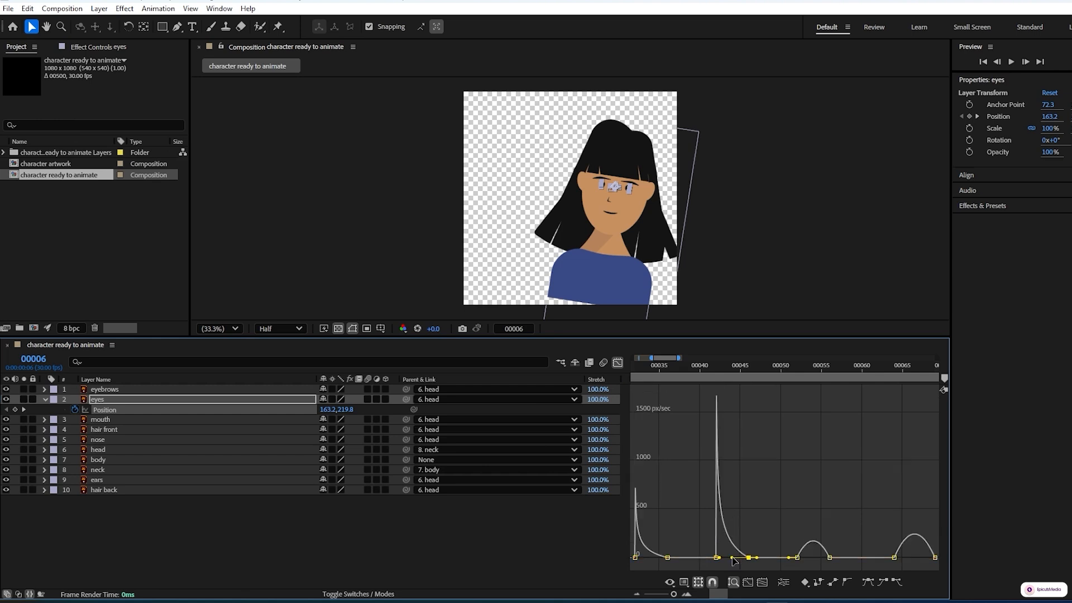
{"action": "left_click", "coordinate": [797, 558]}
{"action": "left_click_drag", "start_coordinate": [808, 557], "coordinate": [813, 558]}
{"action": "left_click", "coordinate": [830, 557]}
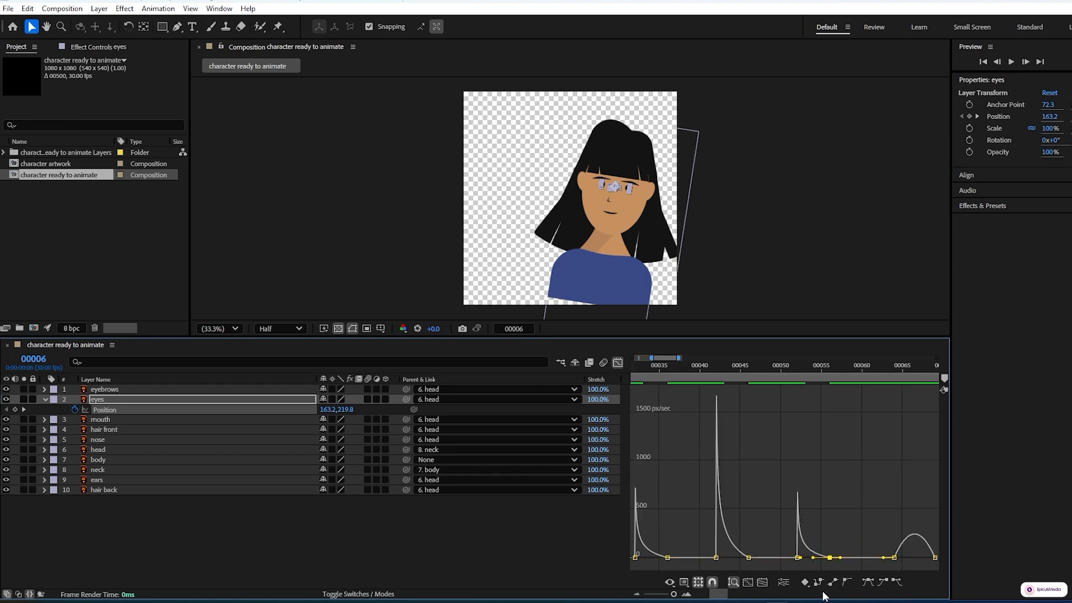
Step: Preview the eased eye movement, close the Graph Editor and play back the whole character animation
{"action": "key", "text": "space"}
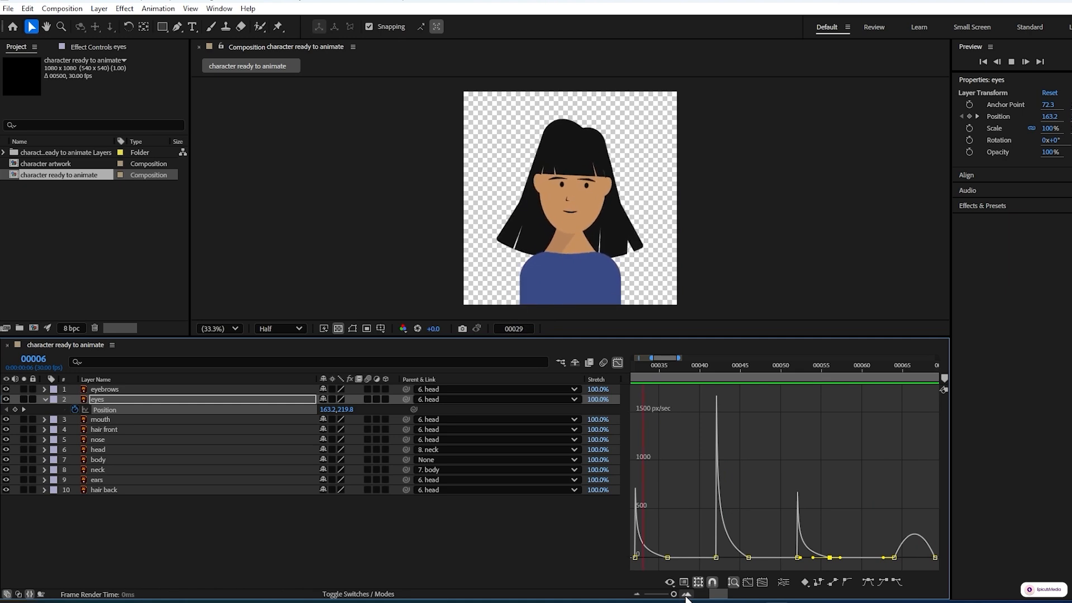
{"action": "key", "text": "space"}
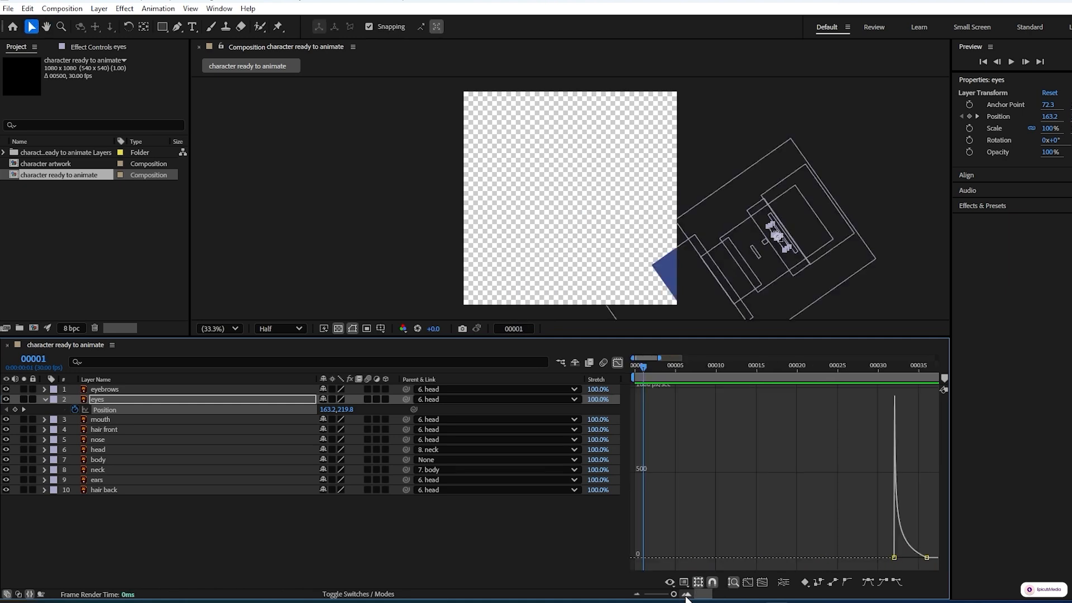
{"action": "left_click", "coordinate": [618, 363]}
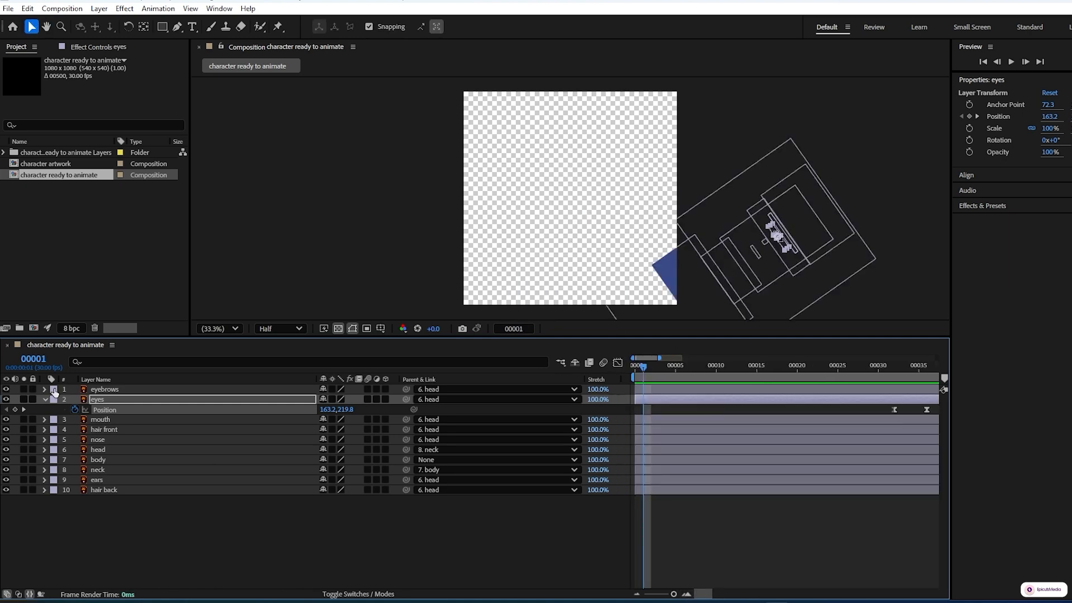
{"action": "key", "text": "ctrl+a"}
{"action": "key", "text": "u"}
{"action": "left_click_drag", "start_coordinate": [673, 594], "coordinate": [671, 595]}
{"action": "key", "text": "space"}
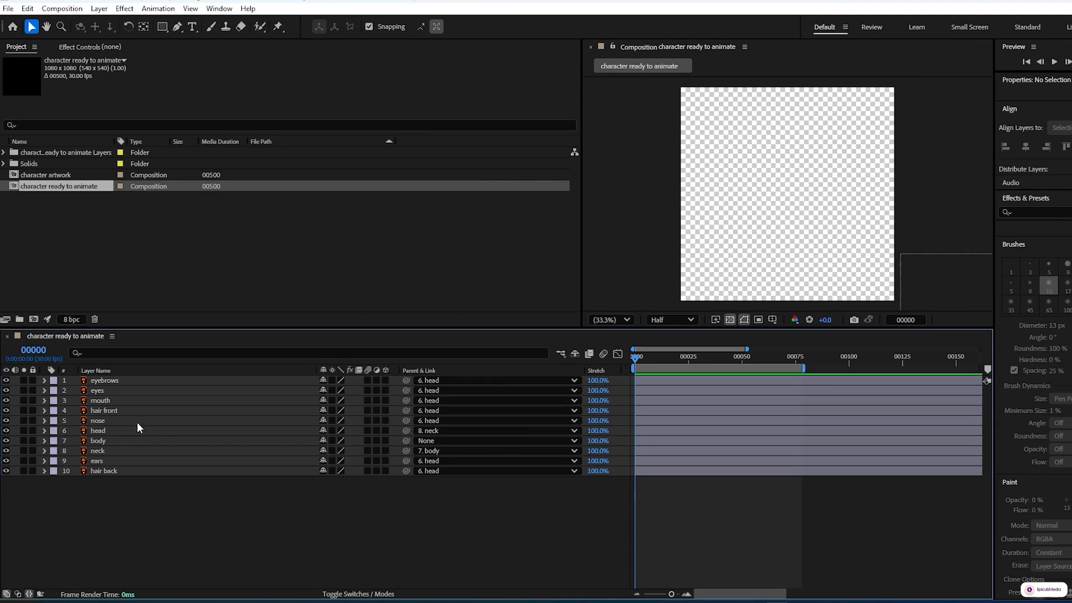
Step: Reveal the keyframes of all layers and scrub from frame 0 to frame 70 to review the motion
{"action": "left_click_drag", "start_coordinate": [207, 563], "coordinate": [133, 383]}
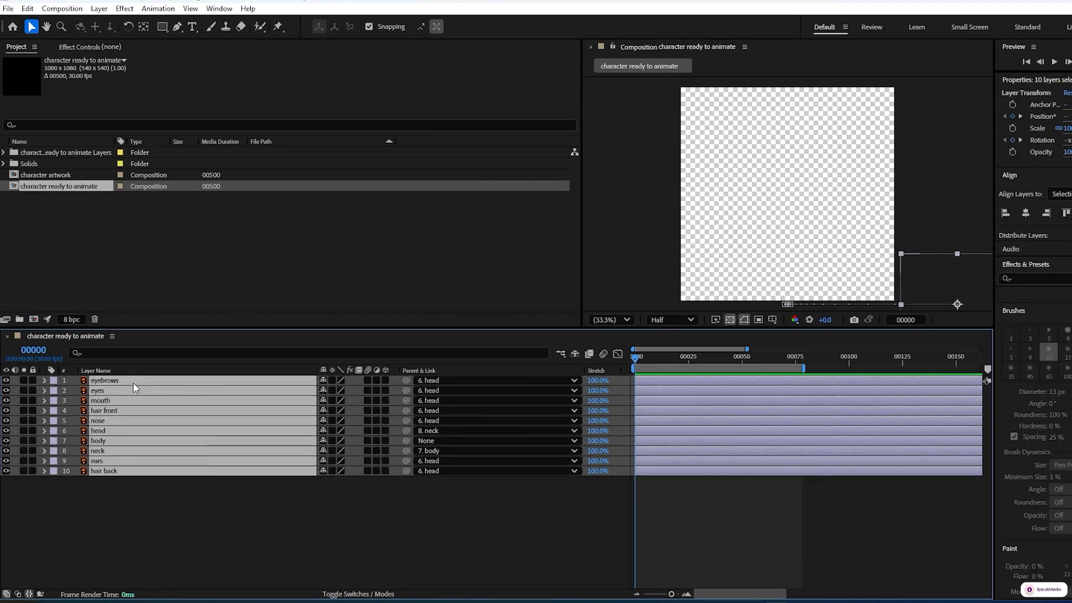
{"action": "key", "text": "u"}
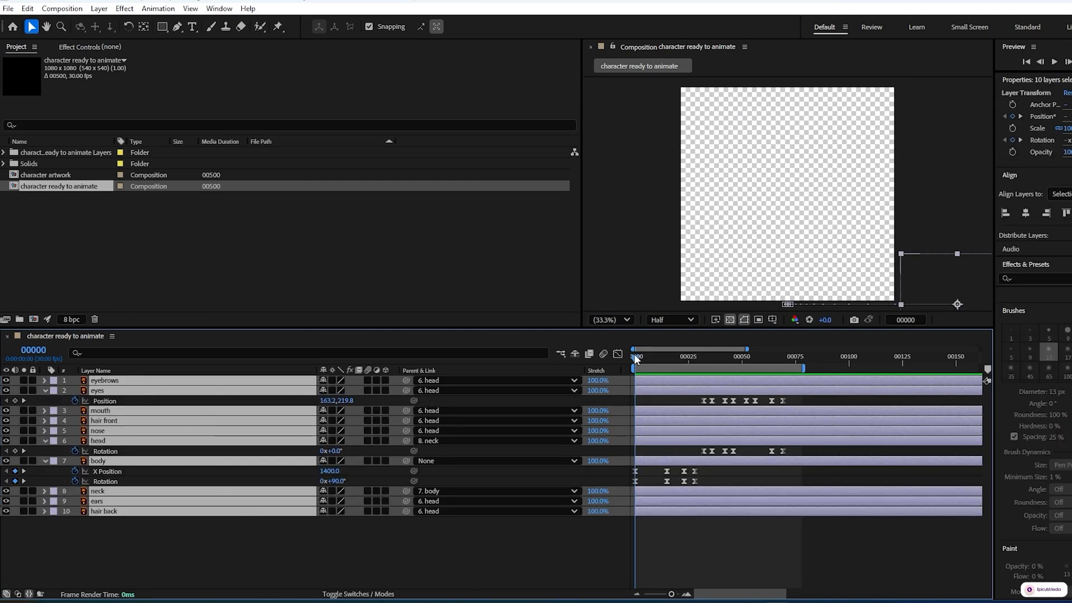
{"action": "left_click_drag", "start_coordinate": [635, 354], "coordinate": [784, 347]}
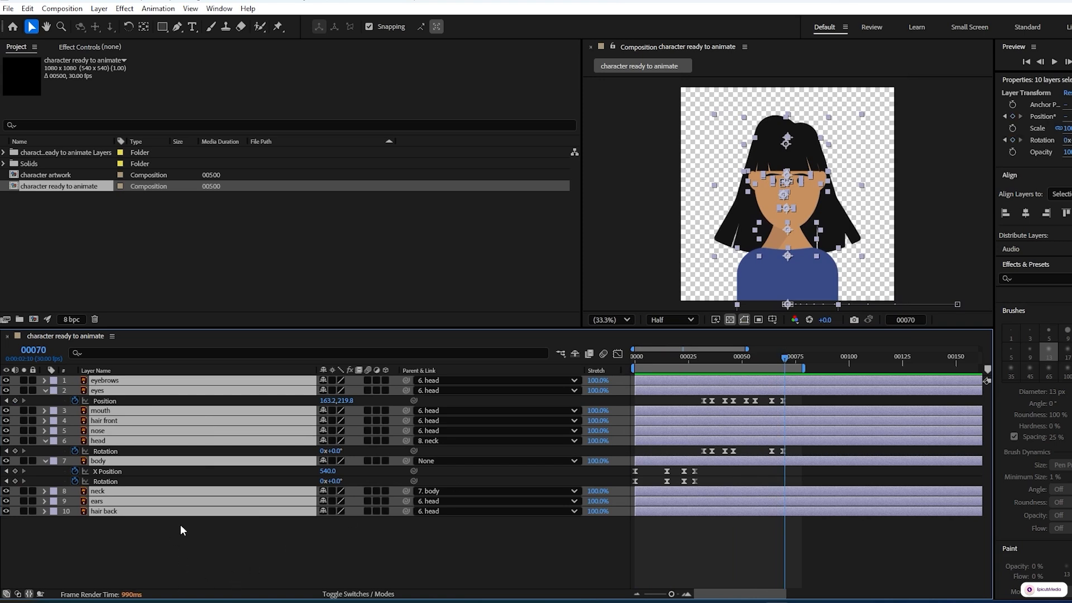
{"action": "key", "text": "u"}
{"action": "left_click", "coordinate": [238, 500]}
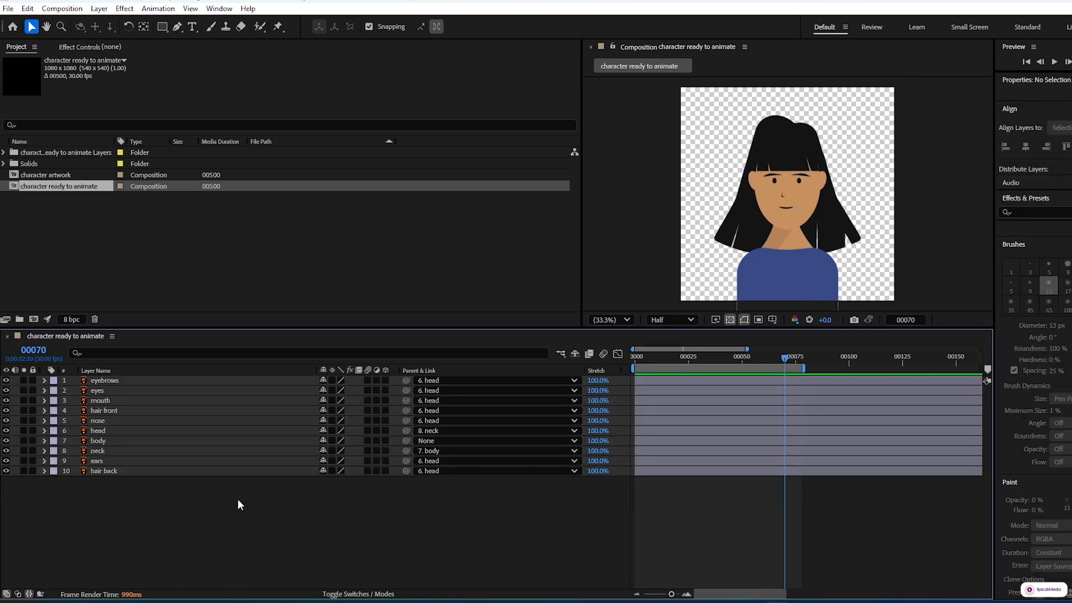
Step: Add a null object to the composition and rename it Face Controls
{"action": "left_click", "coordinate": [99, 8]}
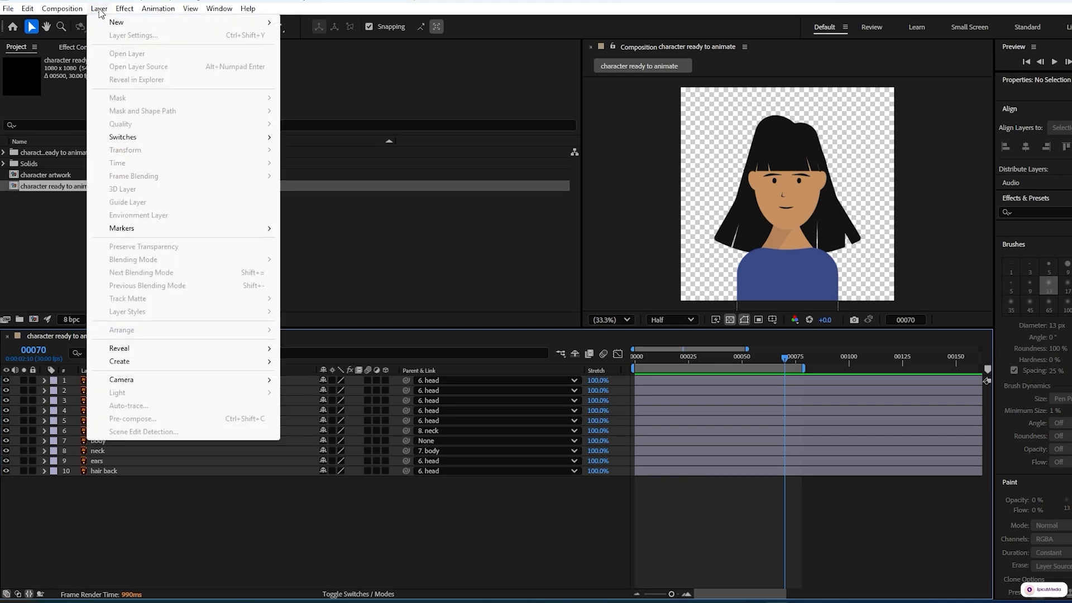
{"action": "mouse_move", "coordinate": [118, 23]}
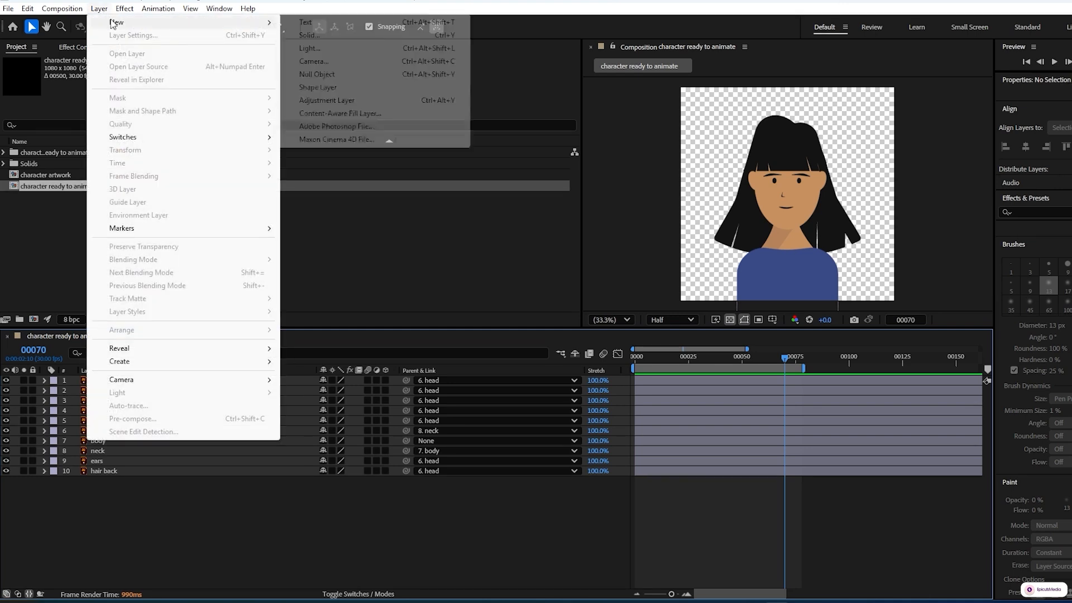
{"action": "left_click", "coordinate": [323, 75]}
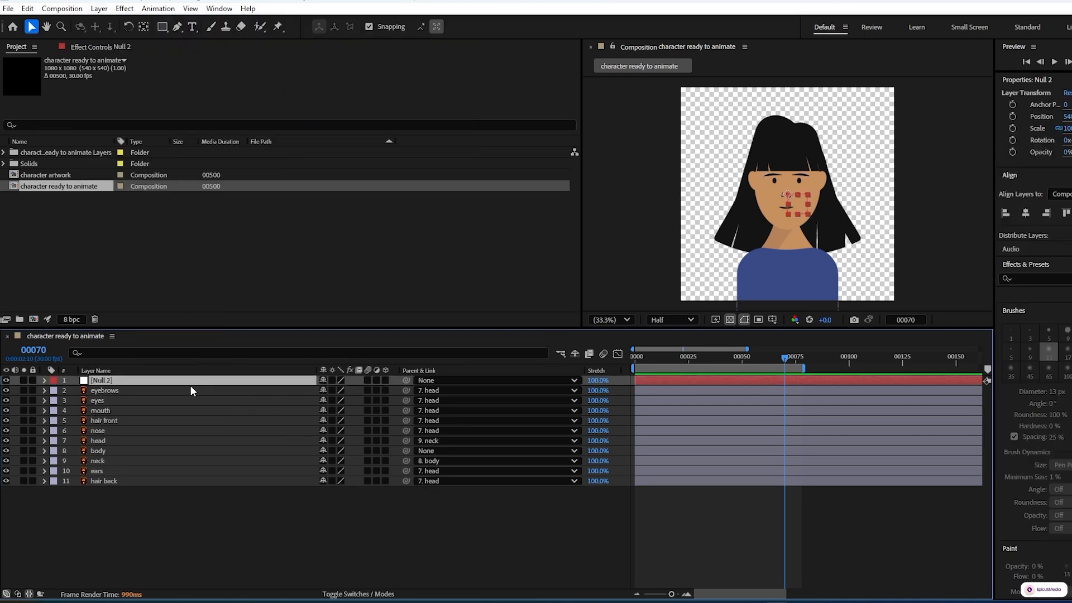
{"action": "key", "text": "Return"}
{"action": "type", "text": "Face Controls"}
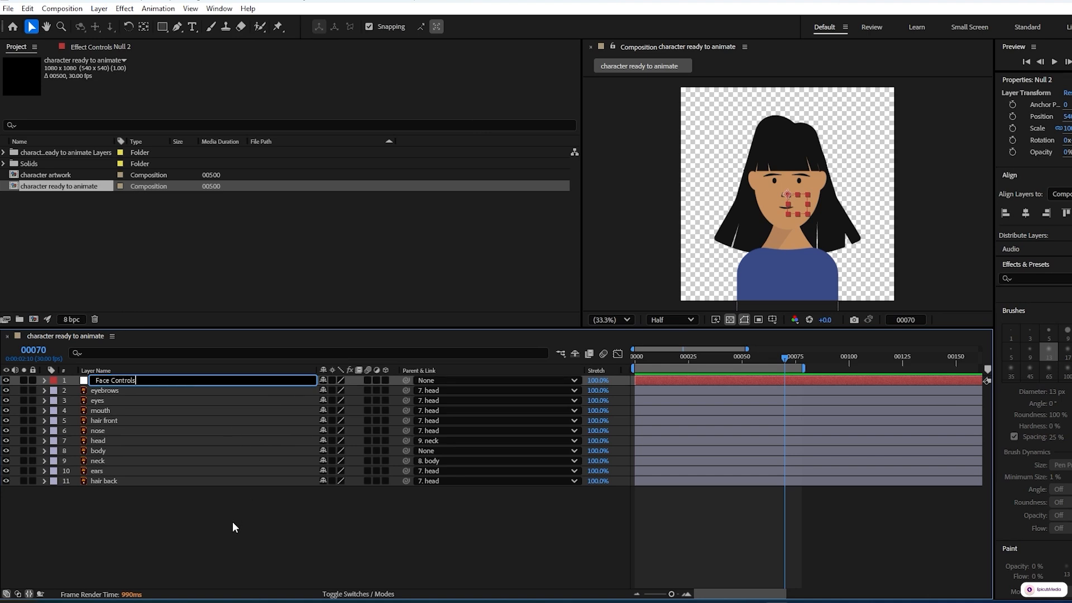
{"action": "key", "text": "Return"}
Step: Parent the eyebrows, mouth and nose layers to Face Controls, and parent Face Controls to the head layer
{"action": "left_click", "coordinate": [288, 390]}
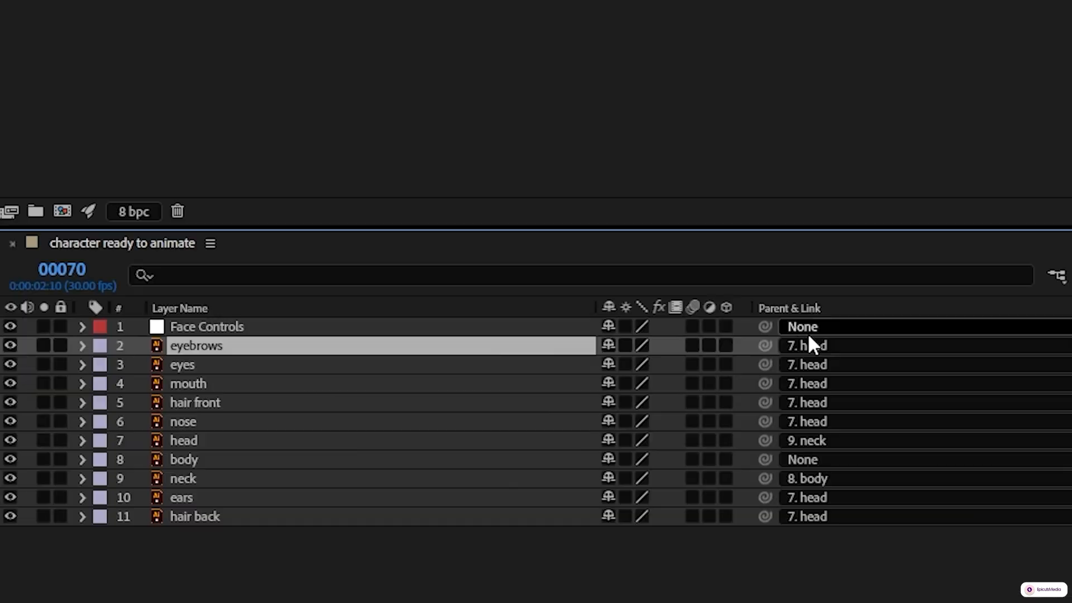
{"action": "left_click_drag", "start_coordinate": [765, 345], "coordinate": [560, 327]}
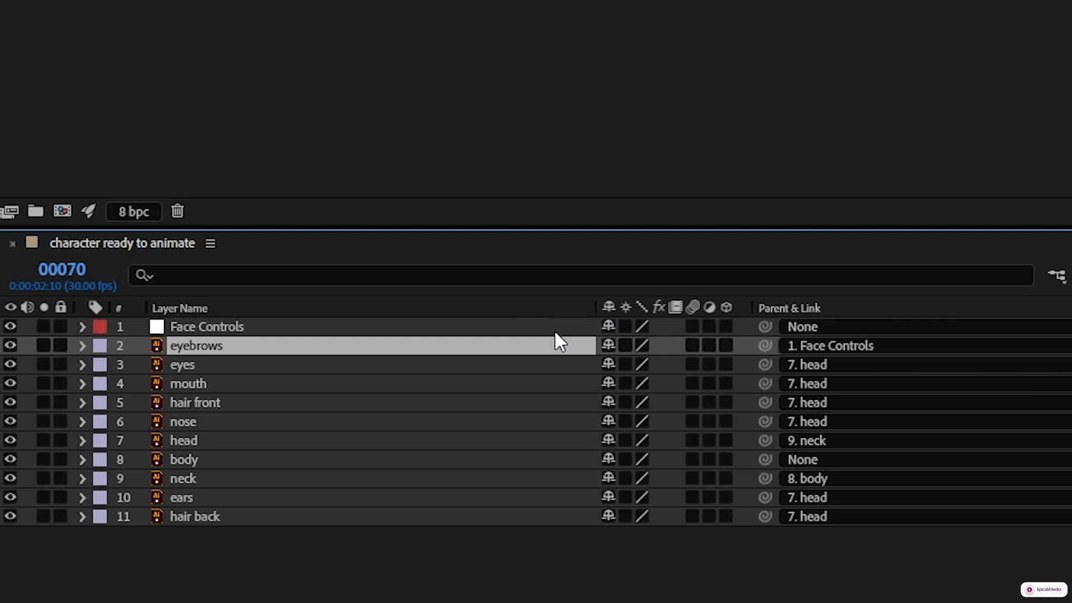
{"action": "left_click", "coordinate": [520, 382]}
{"action": "left_click_drag", "start_coordinate": [765, 383], "coordinate": [552, 333]}
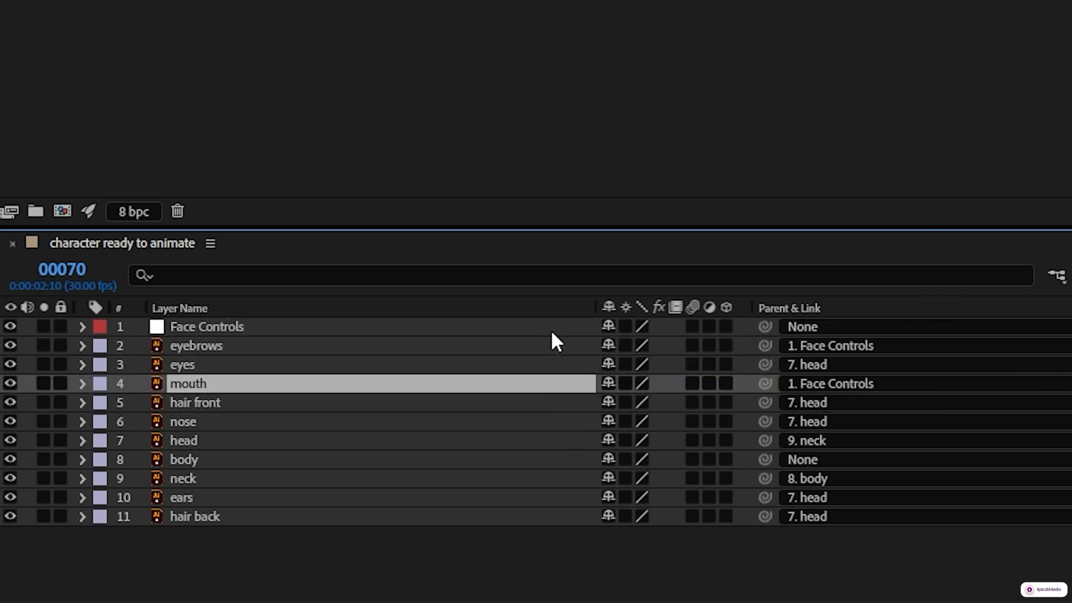
{"action": "left_click", "coordinate": [519, 422]}
{"action": "left_click_drag", "start_coordinate": [765, 421], "coordinate": [505, 334]}
{"action": "left_click", "coordinate": [251, 327]}
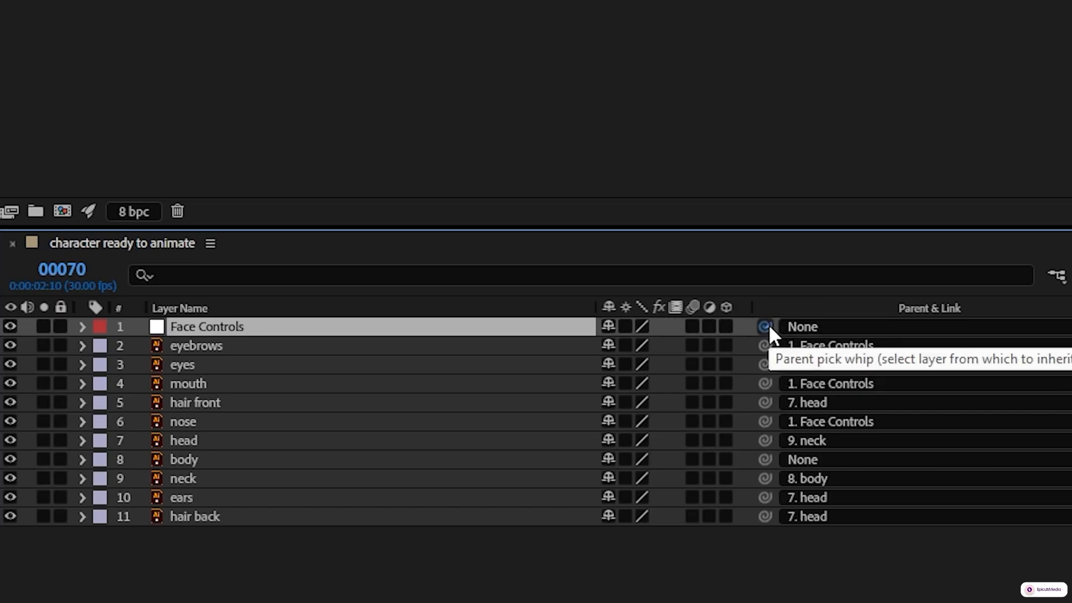
{"action": "left_click_drag", "start_coordinate": [766, 327], "coordinate": [301, 440]}
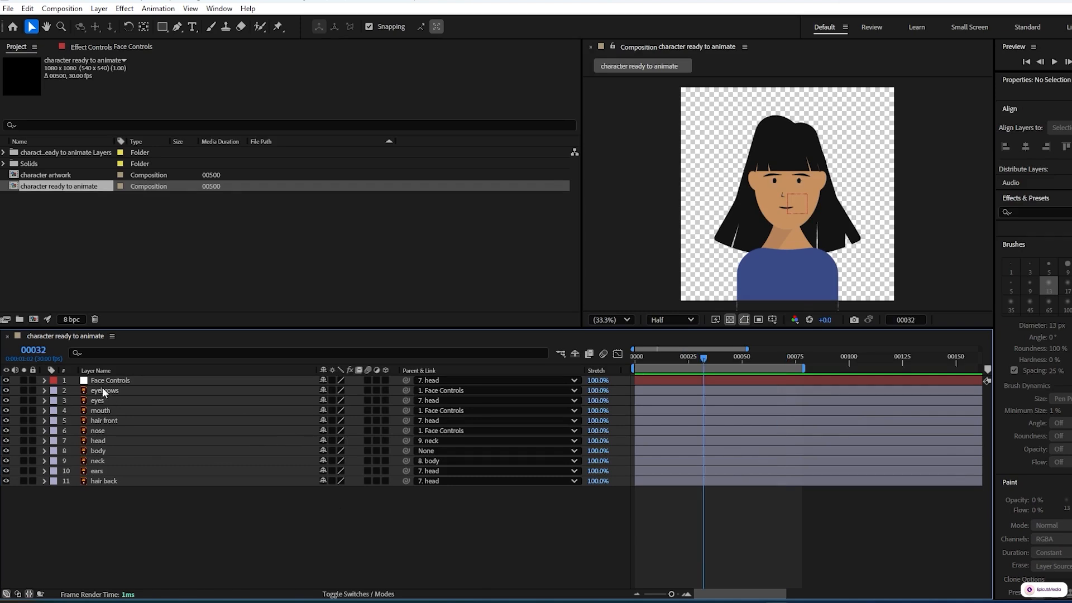
Step: Show the Position of Face Controls and eyes, and add the first Position keyframe to Face Controls at frame 32
{"action": "left_click", "coordinate": [106, 380]}
{"action": "key", "text": "p"}
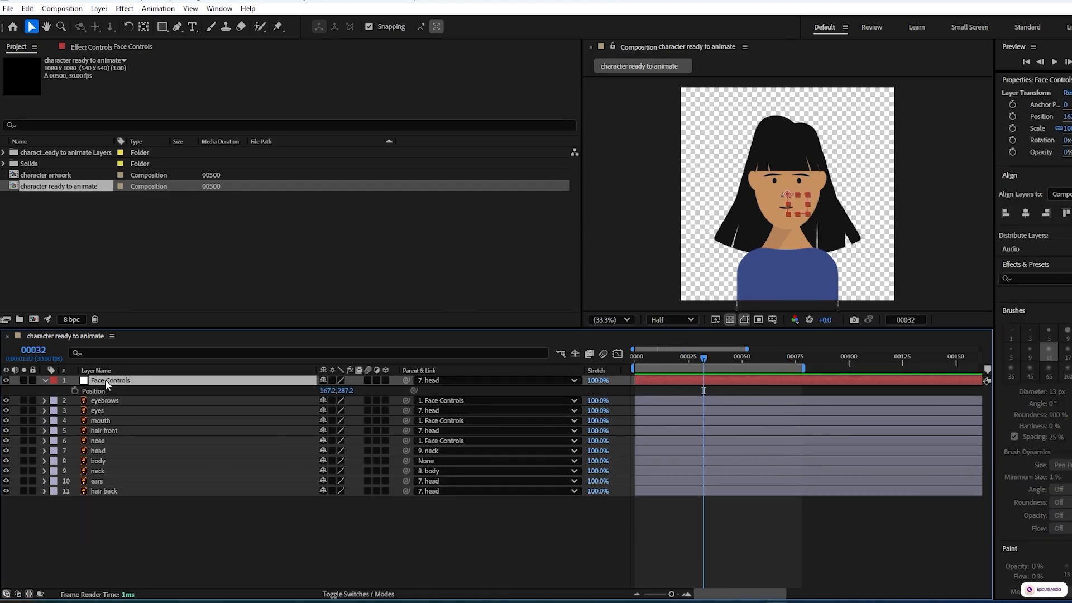
{"action": "left_click", "coordinate": [115, 412]}
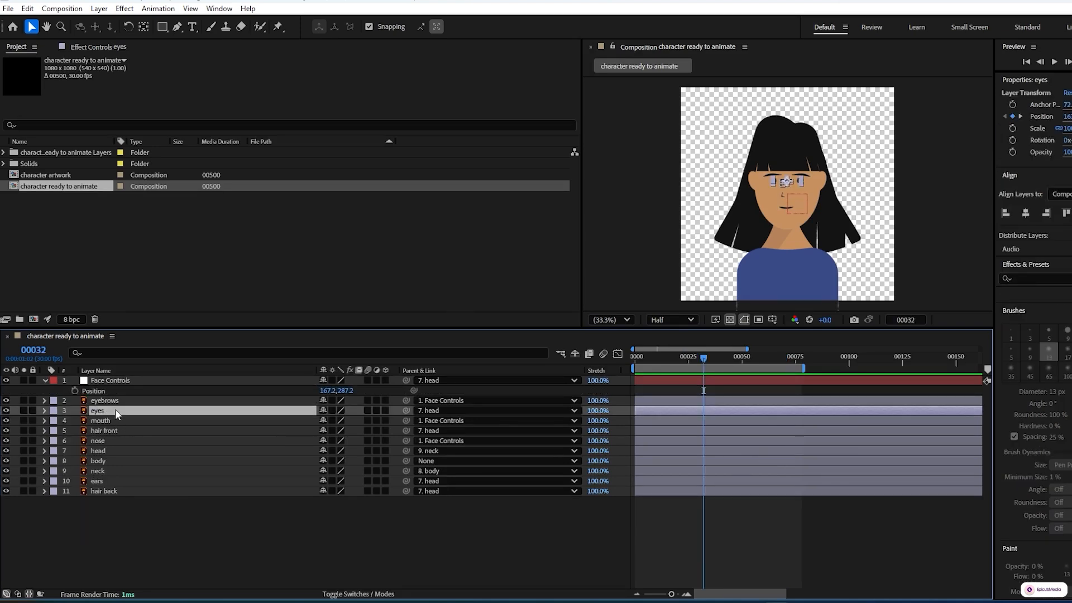
{"action": "key", "text": "p"}
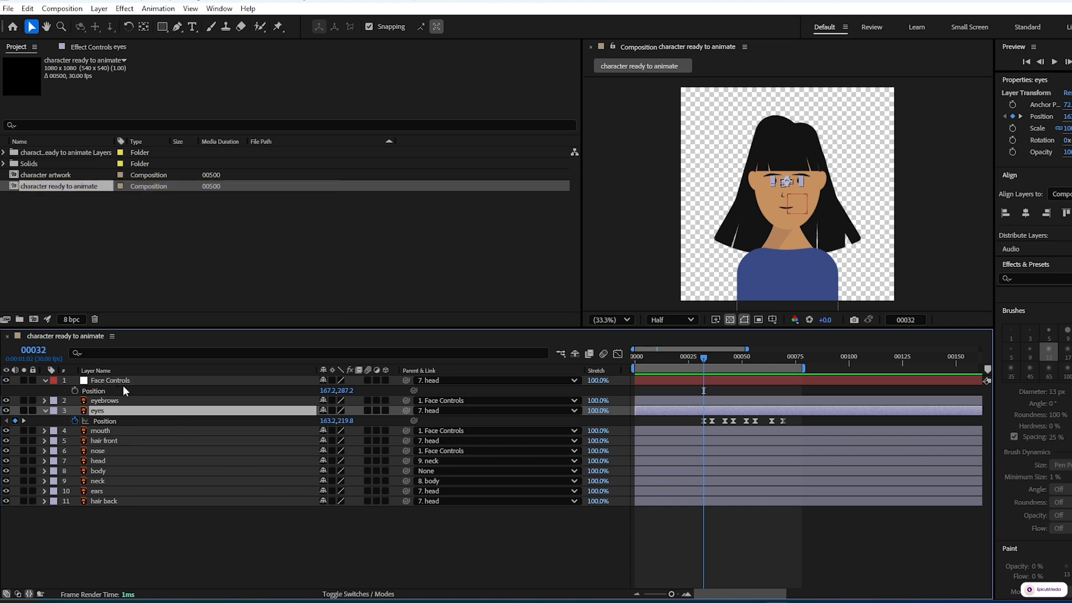
{"action": "left_click", "coordinate": [76, 392]}
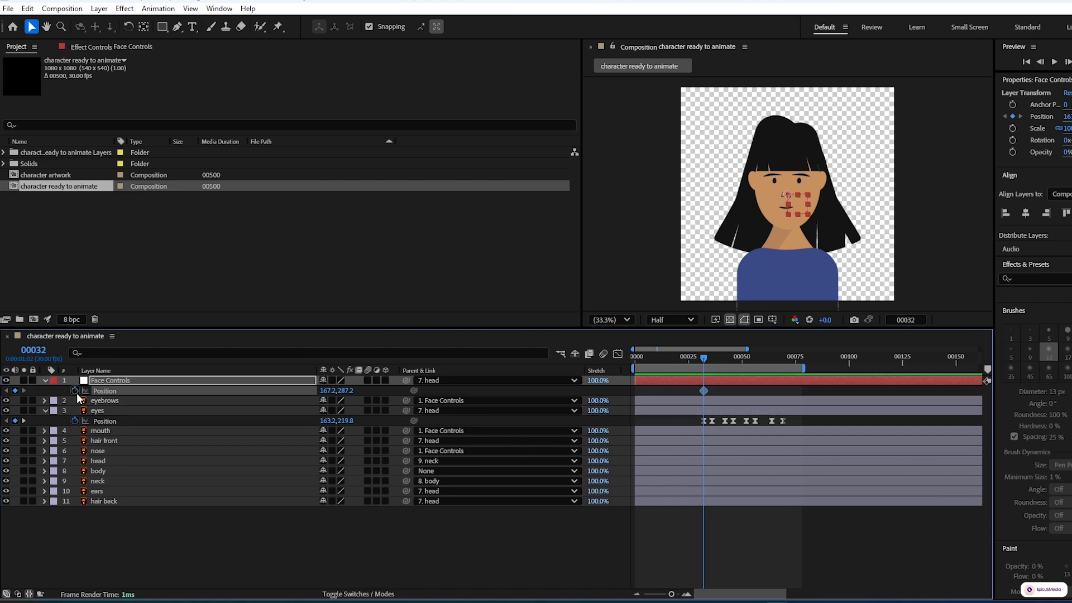
Step: Set the X position of Face Controls to 185 at the eyes' second keyframe, frame 36
{"action": "left_click", "coordinate": [25, 419]}
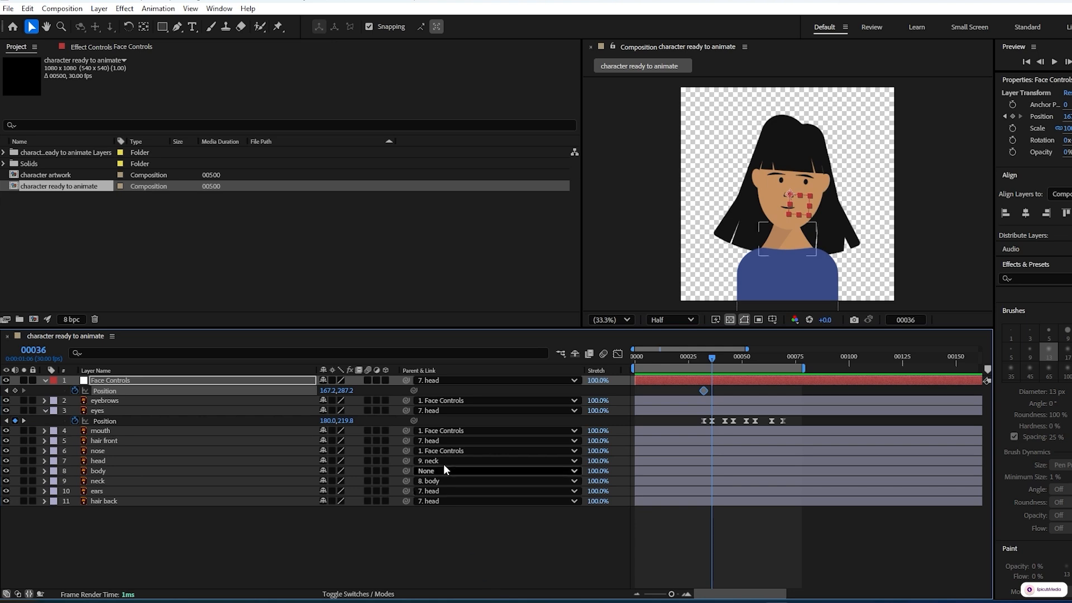
{"action": "left_click_drag", "start_coordinate": [328, 391], "coordinate": [343, 396]}
{"action": "left_click", "coordinate": [328, 390]}
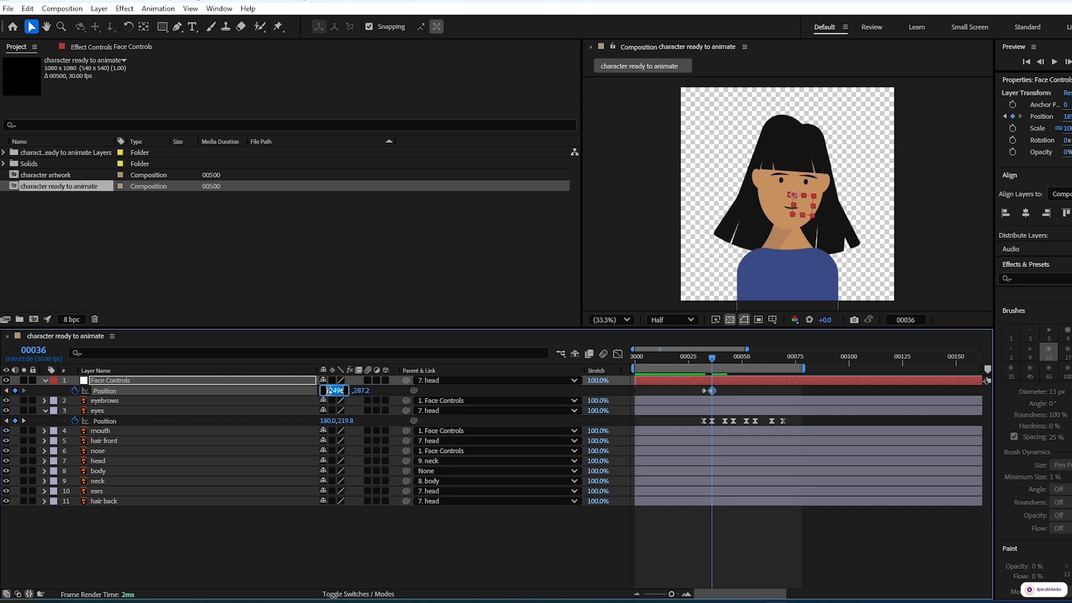
{"action": "type", "text": "185"}
{"action": "left_click", "coordinate": [352, 529]}
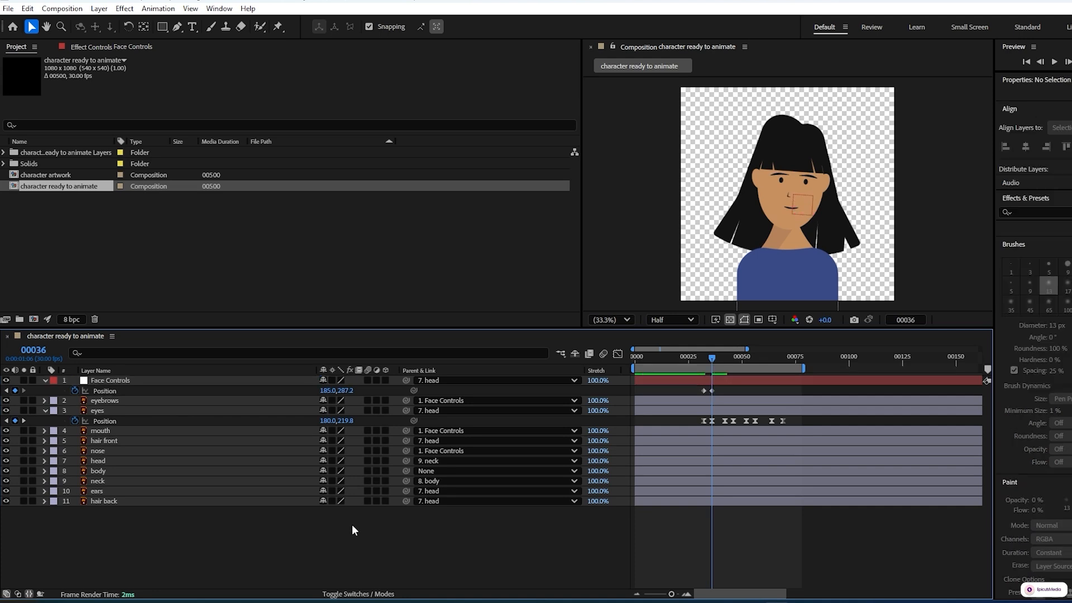
Step: Hold the Face Controls position with a keyframe at frame 42 and set its X position to 160 at frame 46
{"action": "left_click", "coordinate": [24, 421]}
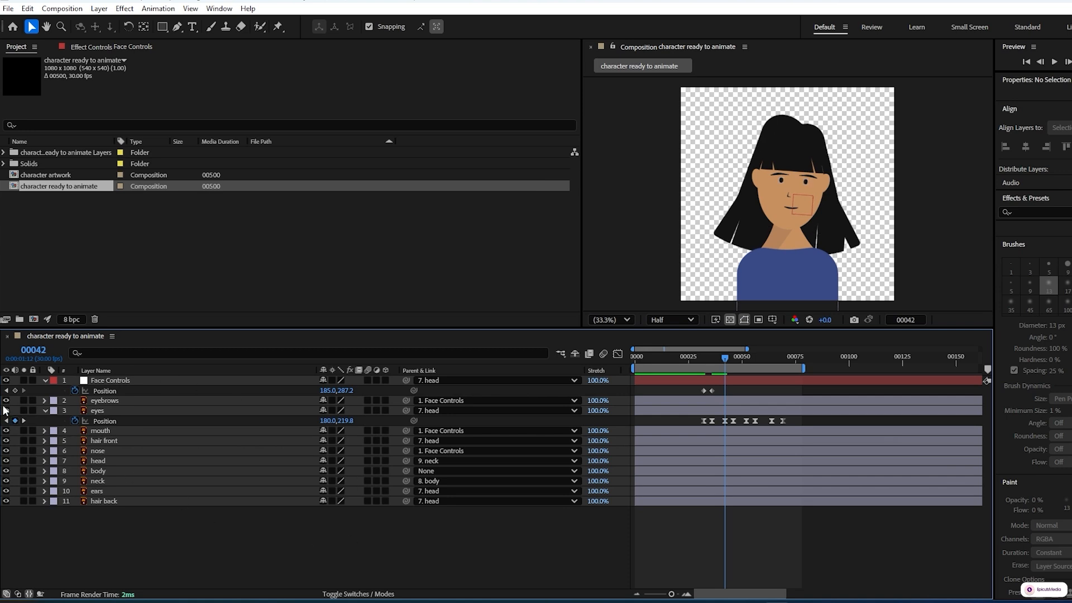
{"action": "left_click", "coordinate": [14, 391]}
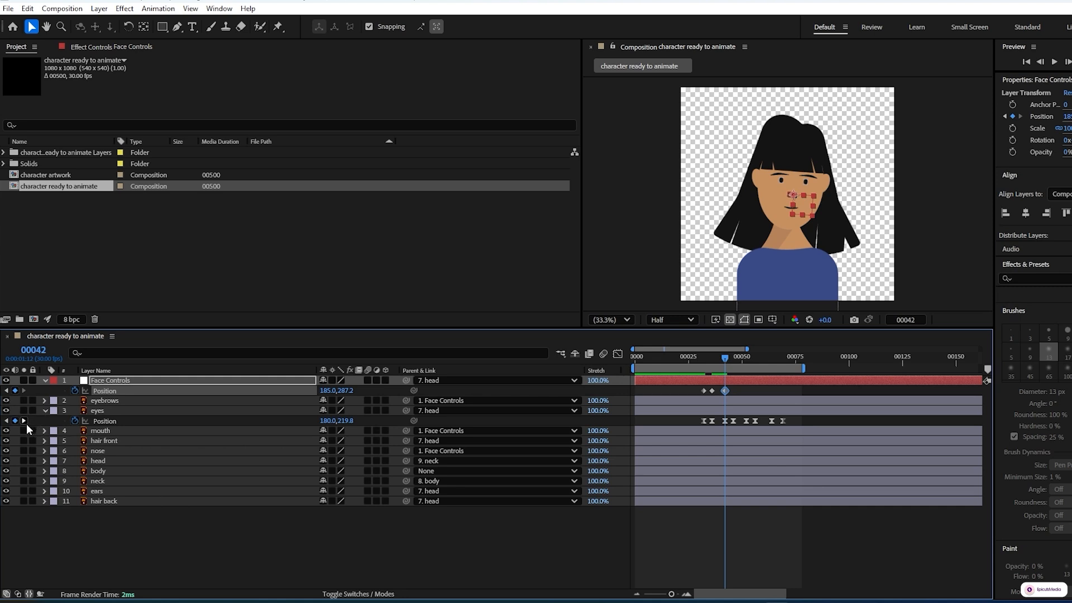
{"action": "left_click", "coordinate": [24, 421]}
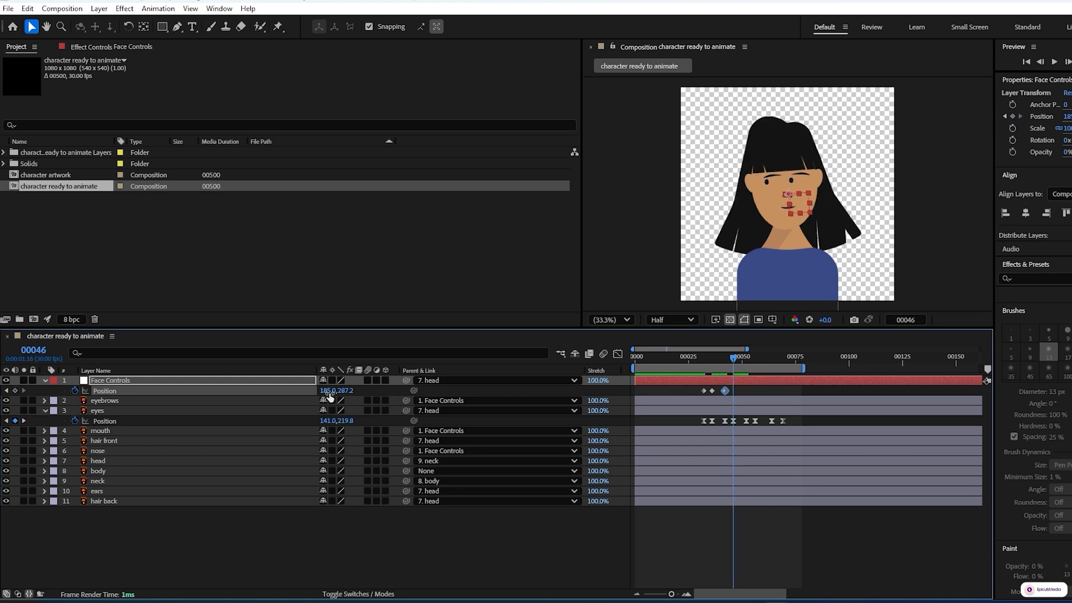
{"action": "left_click_drag", "start_coordinate": [329, 391], "coordinate": [316, 395]}
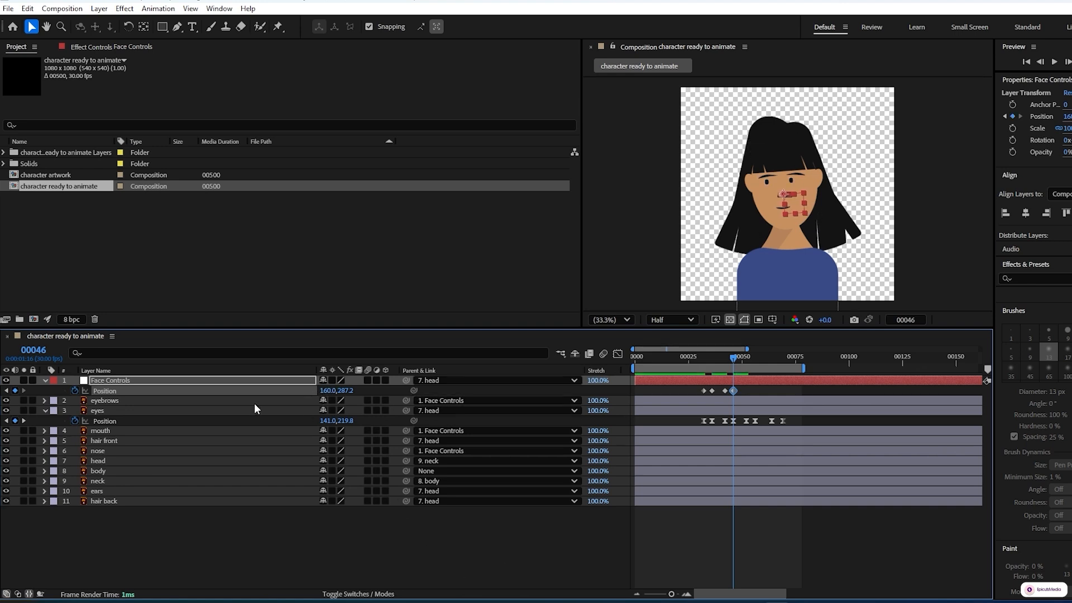
Step: Hold the Face Controls position with a keyframe at frame 52 and set its Y position to 300 at frame 56
{"action": "left_click", "coordinate": [23, 420]}
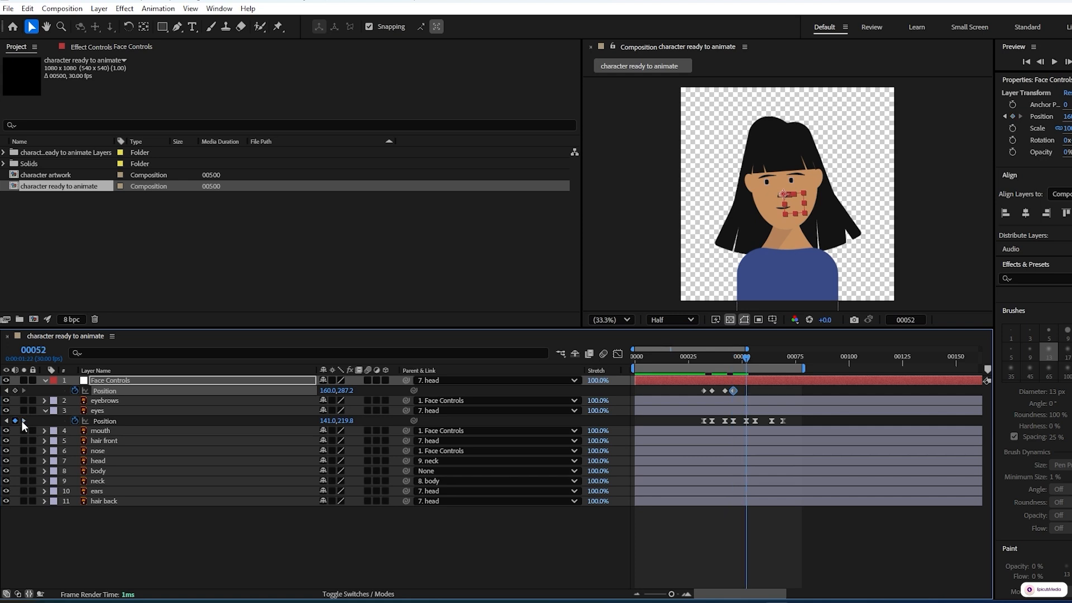
{"action": "left_click", "coordinate": [15, 391]}
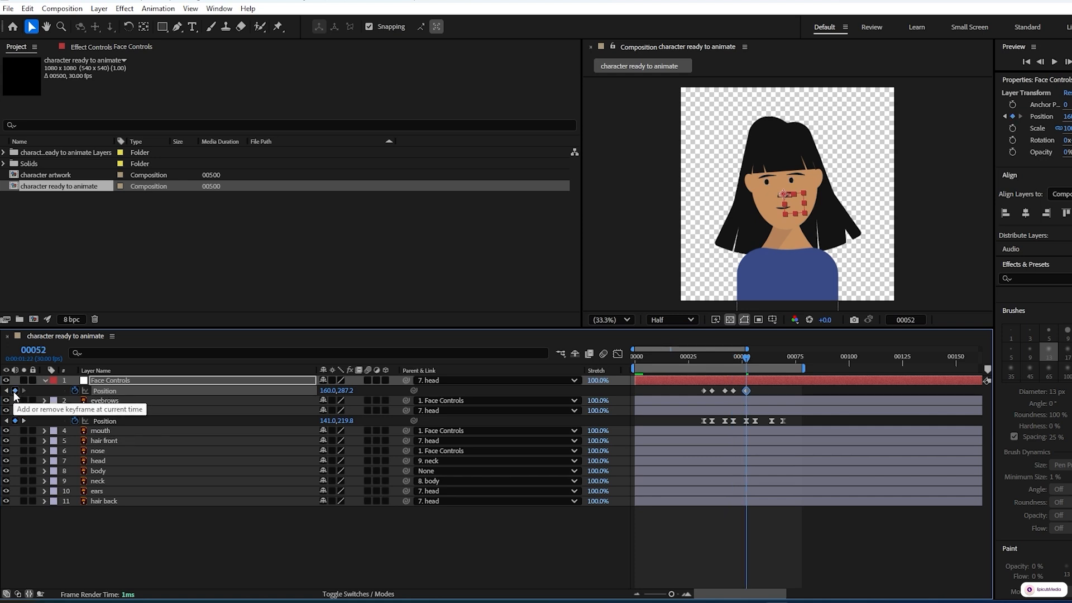
{"action": "left_click", "coordinate": [24, 421]}
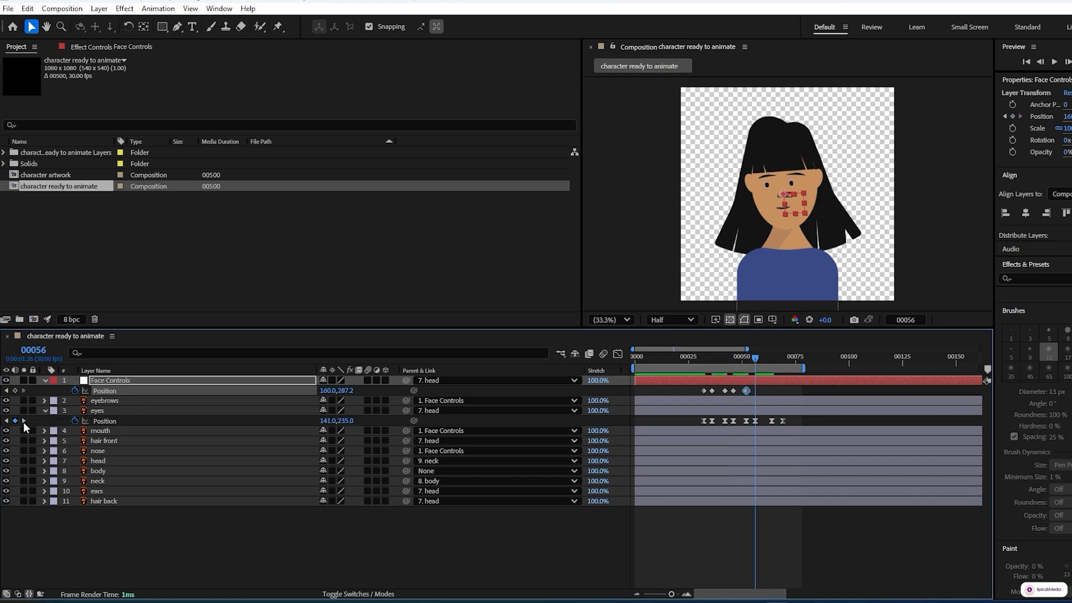
{"action": "left_click", "coordinate": [351, 392]}
{"action": "type", "text": "300"}
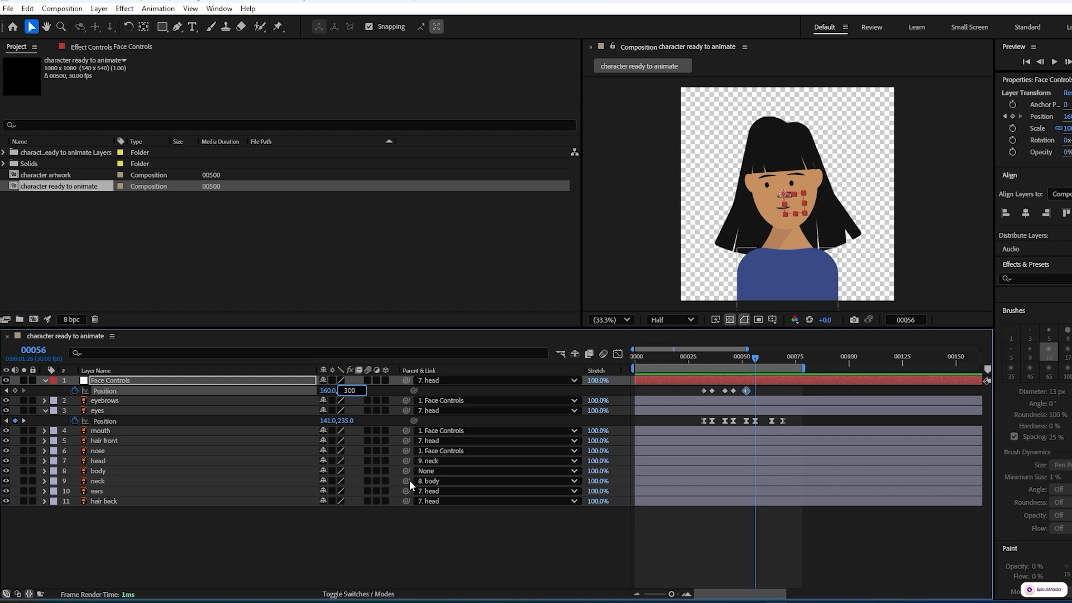
{"action": "left_click", "coordinate": [426, 518]}
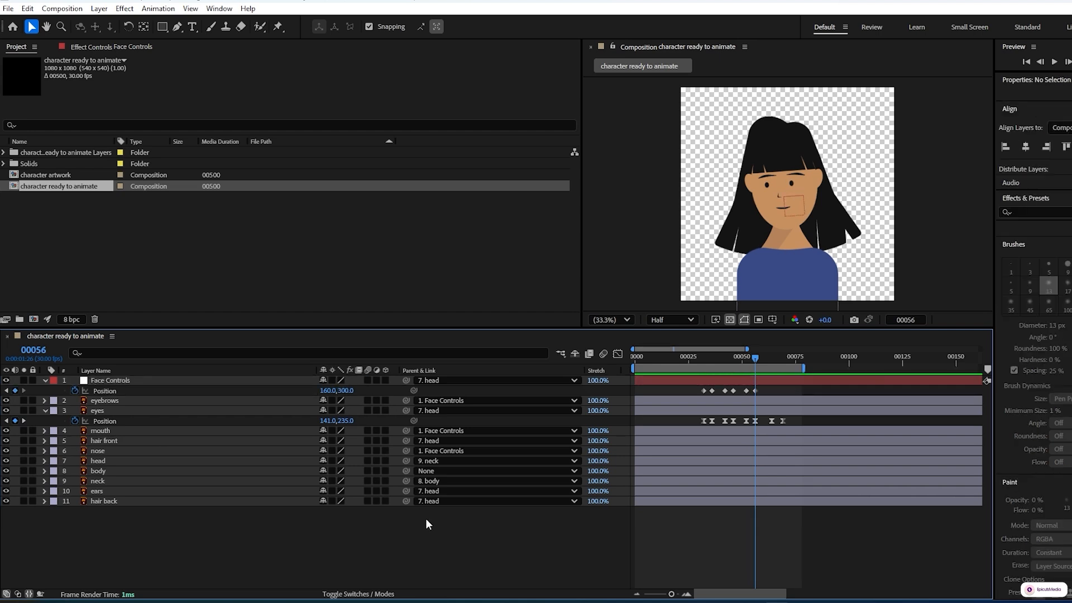
Step: Hold the Face Controls position with a keyframe at frame 64 and copy its first Position keyframe to frame 69
{"action": "left_click", "coordinate": [23, 420]}
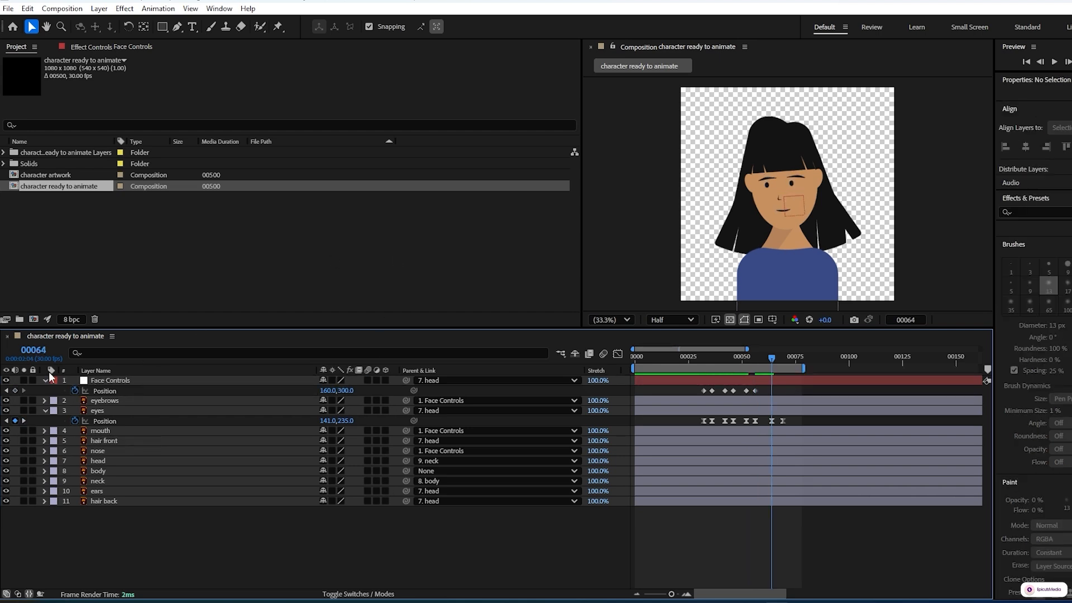
{"action": "left_click", "coordinate": [15, 390]}
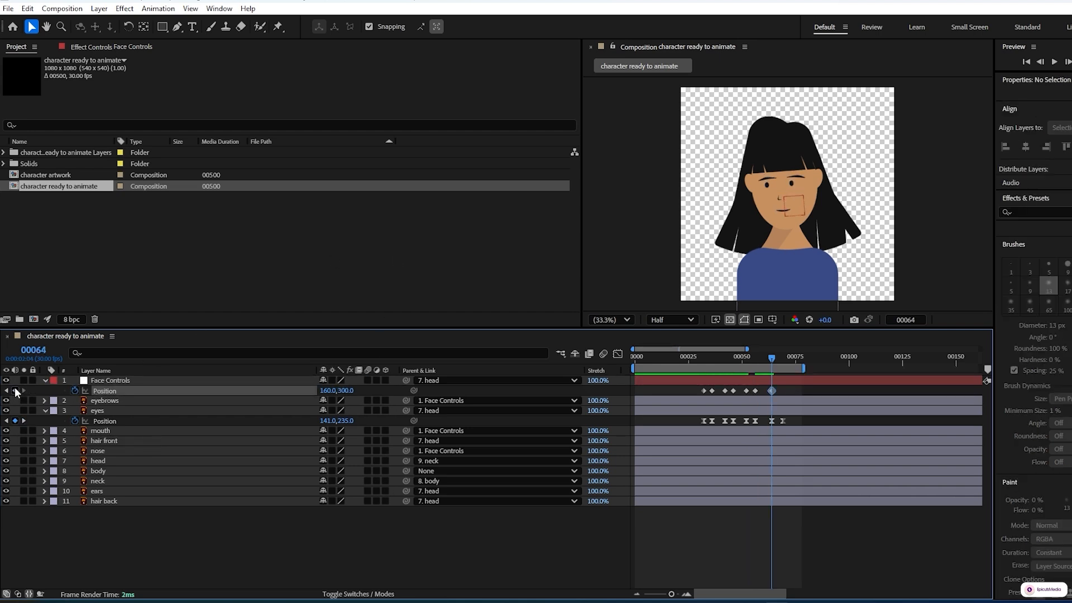
{"action": "left_click", "coordinate": [26, 420]}
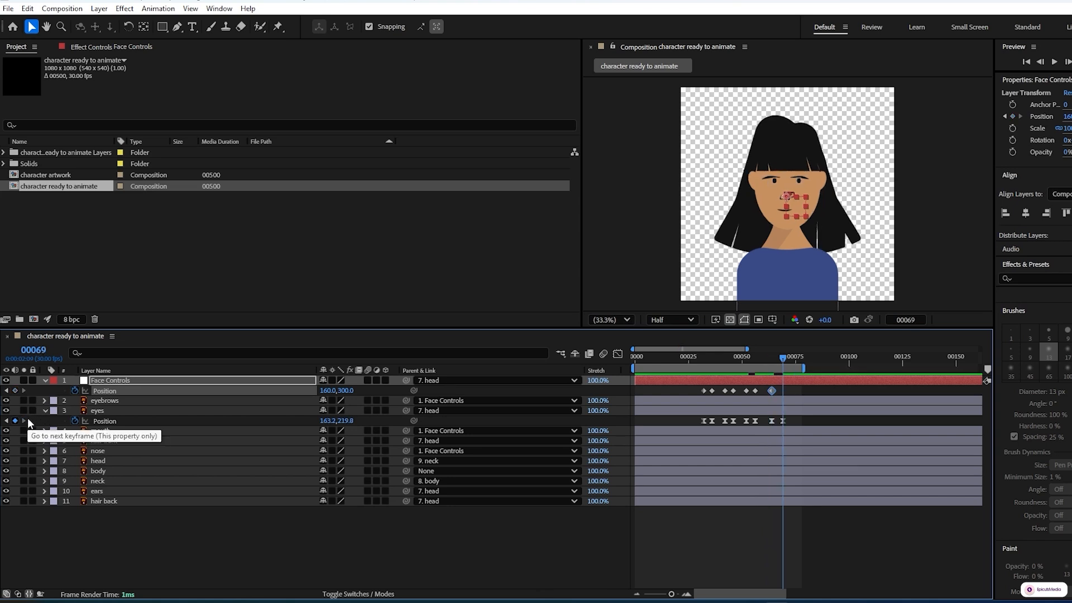
{"action": "left_click", "coordinate": [704, 391]}
{"action": "key", "text": "ctrl+c"}
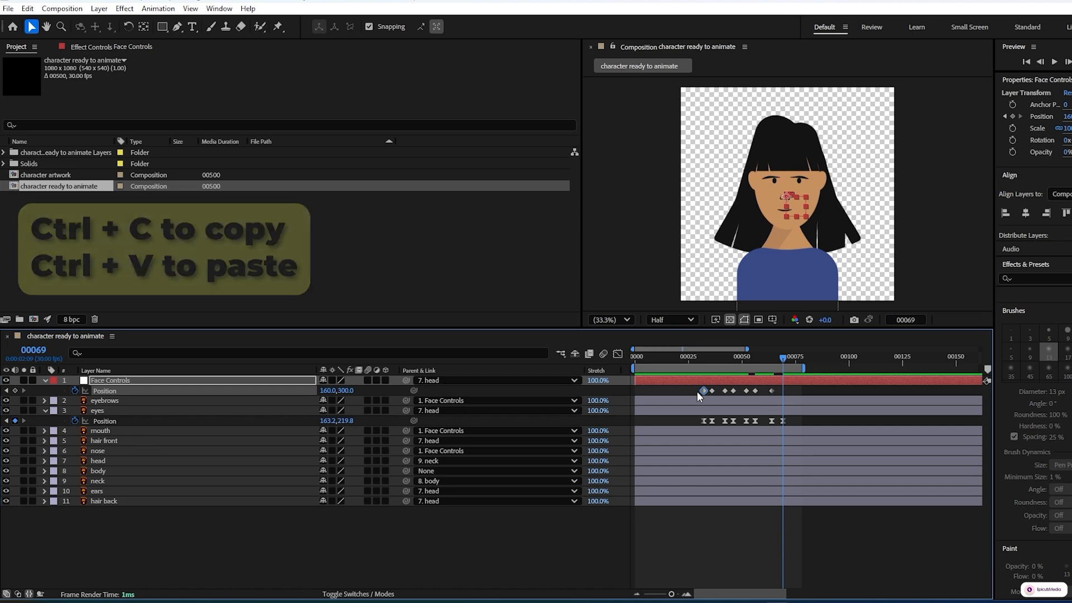
{"action": "key", "text": "ctrl+v"}
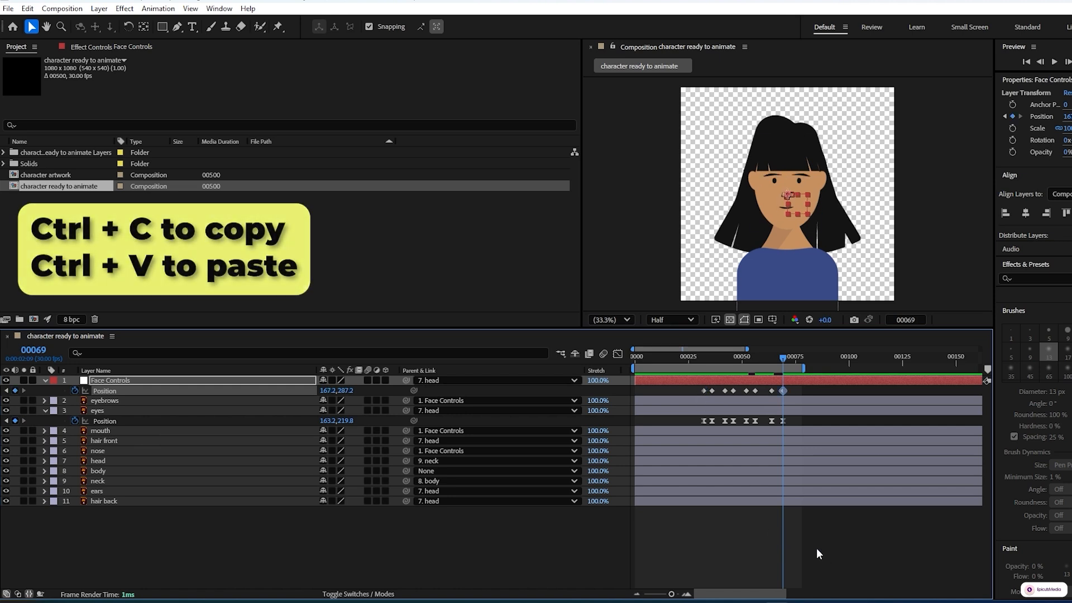
Step: Apply Easy Ease to all Position keyframes of Face Controls
{"action": "left_click", "coordinate": [622, 507]}
{"action": "left_click_drag", "start_coordinate": [805, 390], "coordinate": [697, 391]}
{"action": "key", "text": "F9"}
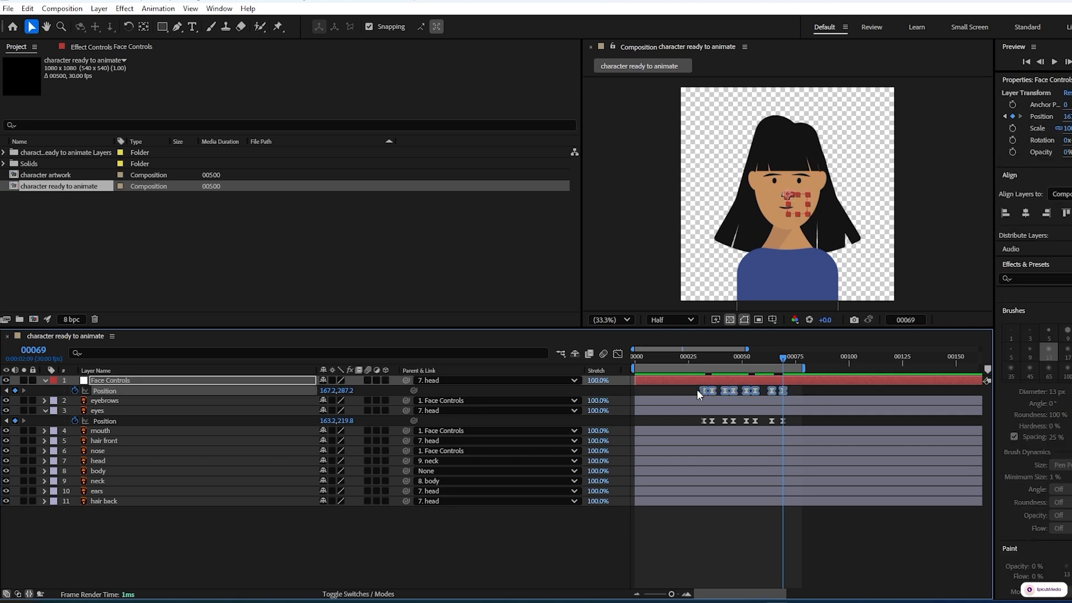
Step: Reshape the Face Controls speed graph so the moves starting at frames 32, 42 and 52 peak at their start, and preview the animation
{"action": "left_click", "coordinate": [615, 354]}
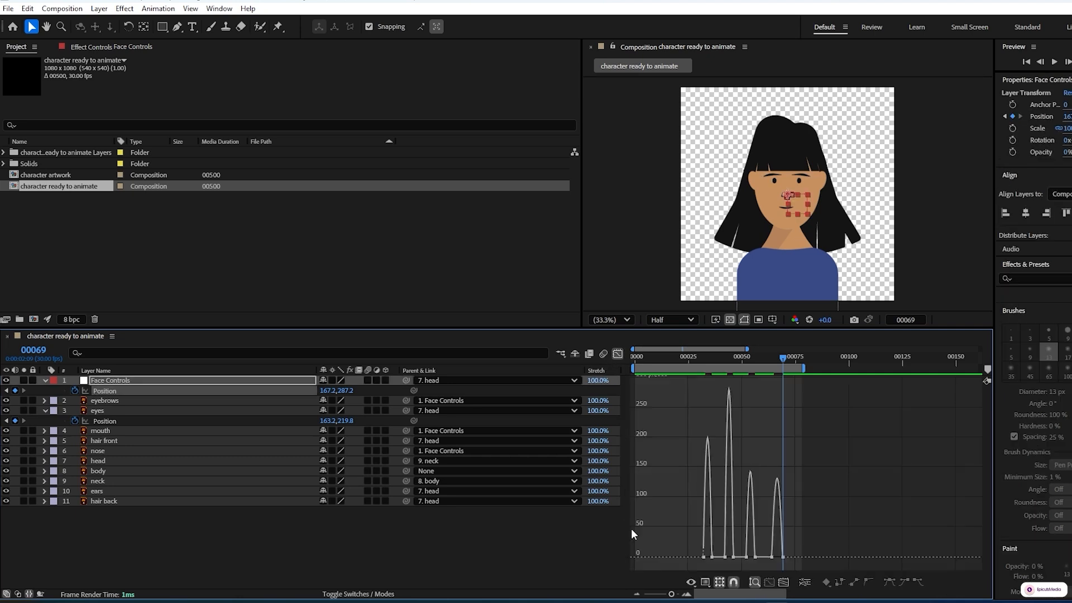
{"action": "left_click", "coordinate": [784, 582]}
{"action": "left_click", "coordinate": [636, 557]}
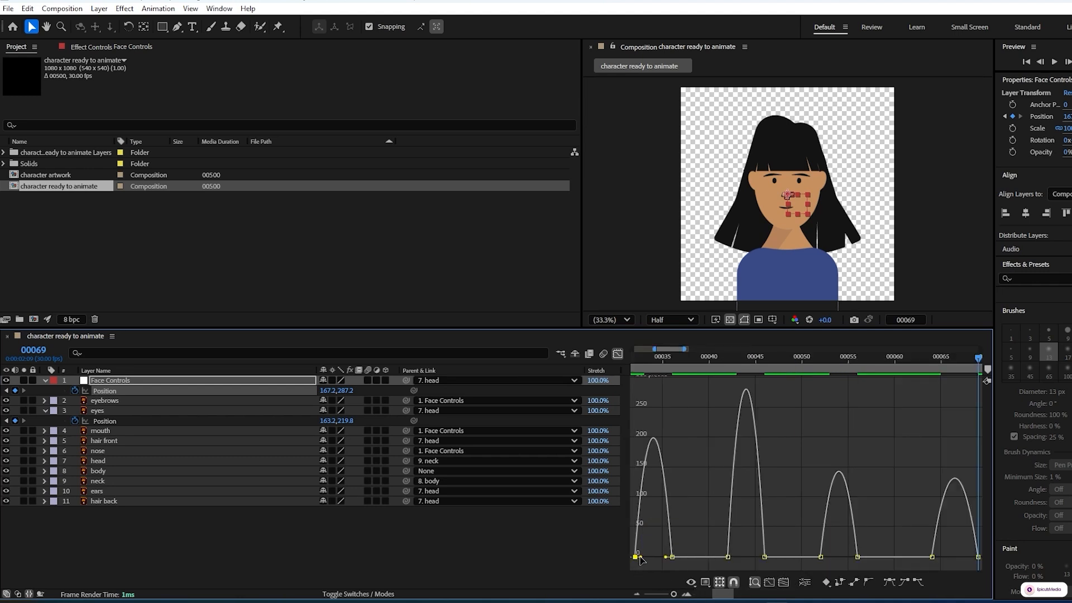
{"action": "mouse_move", "coordinate": [647, 557]}
{"action": "left_mouse_down"}
{"action": "mouse_move", "coordinate": [634, 559]}
{"action": "mouse_move", "coordinate": [648, 558]}
{"action": "left_mouse_up"}
{"action": "left_click", "coordinate": [728, 557]}
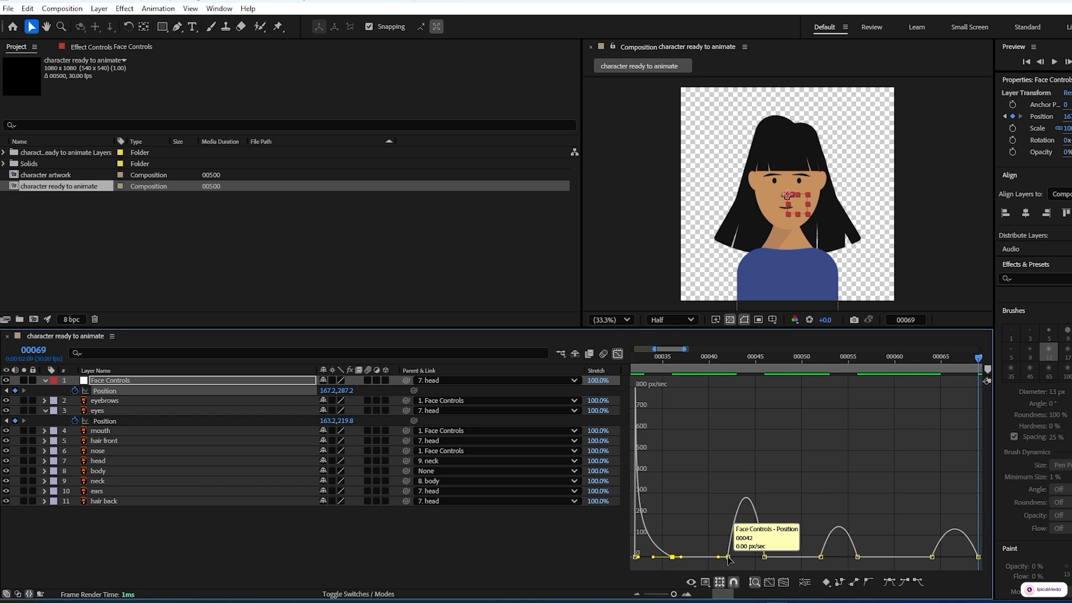
{"action": "mouse_move", "coordinate": [733, 557]}
{"action": "left_mouse_down"}
{"action": "mouse_move", "coordinate": [720, 559]}
{"action": "mouse_move", "coordinate": [735, 558]}
{"action": "left_mouse_up"}
{"action": "left_click", "coordinate": [821, 557]}
{"action": "mouse_move", "coordinate": [827, 557]}
{"action": "left_mouse_down"}
{"action": "mouse_move", "coordinate": [813, 559]}
{"action": "mouse_move", "coordinate": [832, 559]}
{"action": "left_mouse_up"}
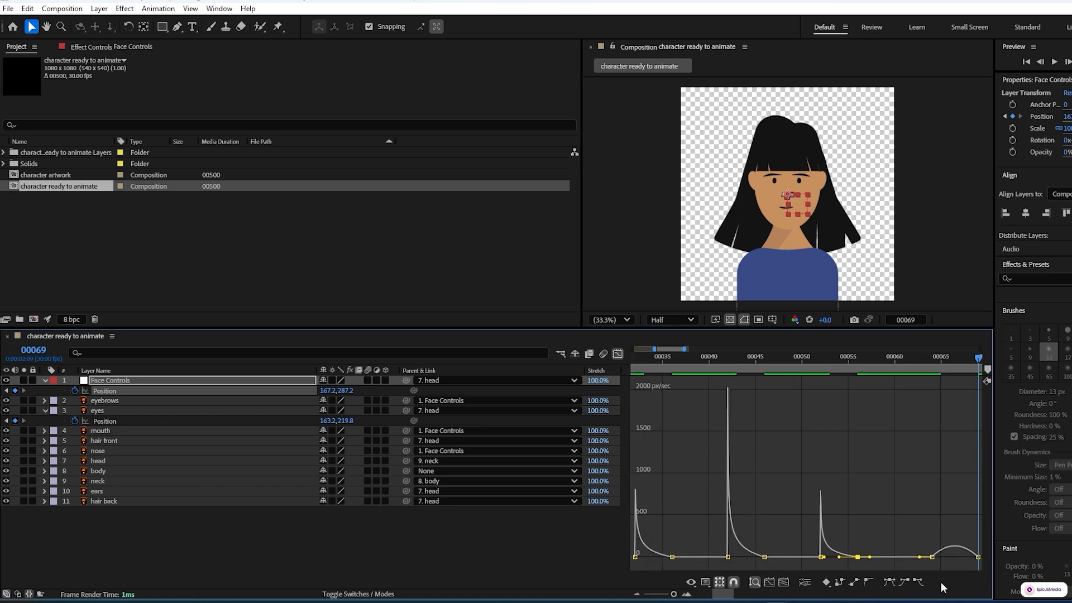
{"action": "left_click", "coordinate": [618, 354]}
{"action": "left_click", "coordinate": [586, 554]}
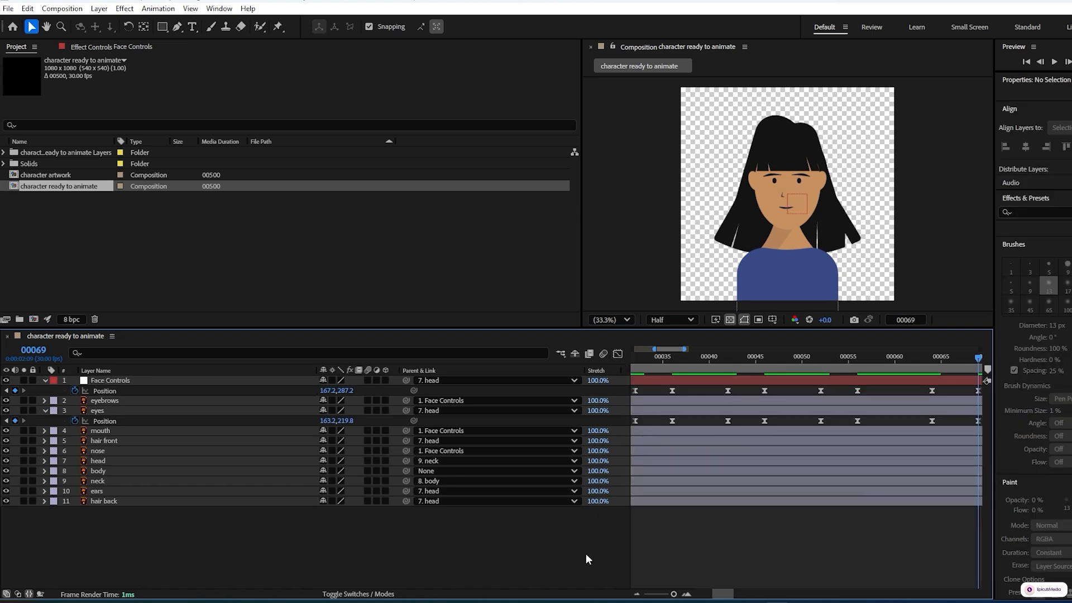
{"action": "key", "text": "space"}
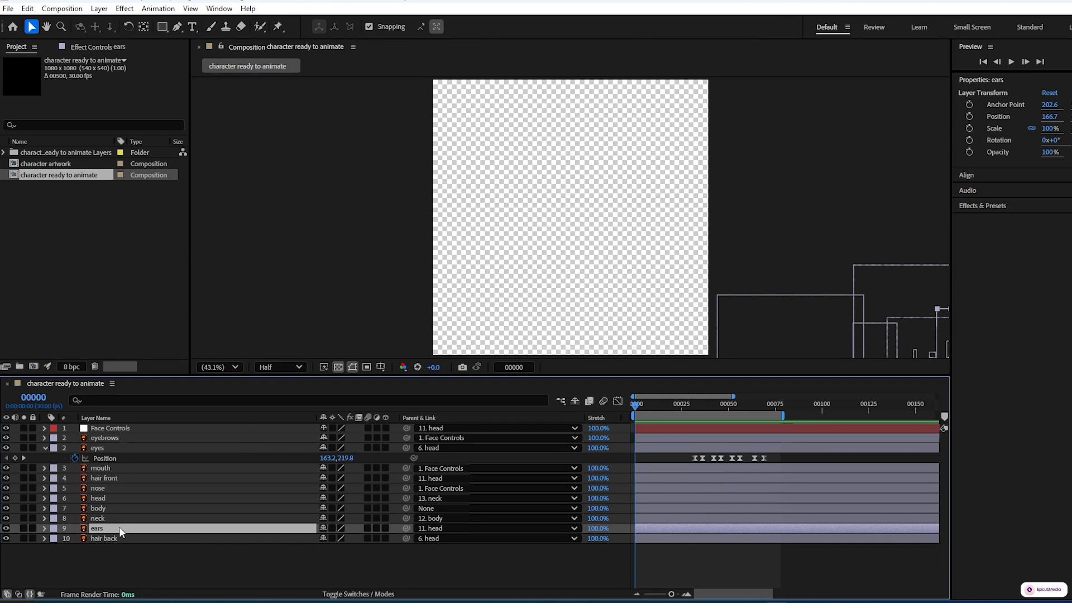
Step: Show the Position of the ears layer and add its first keyframe at the eyes' first keyframe, frame 32
{"action": "key", "text": "p"}
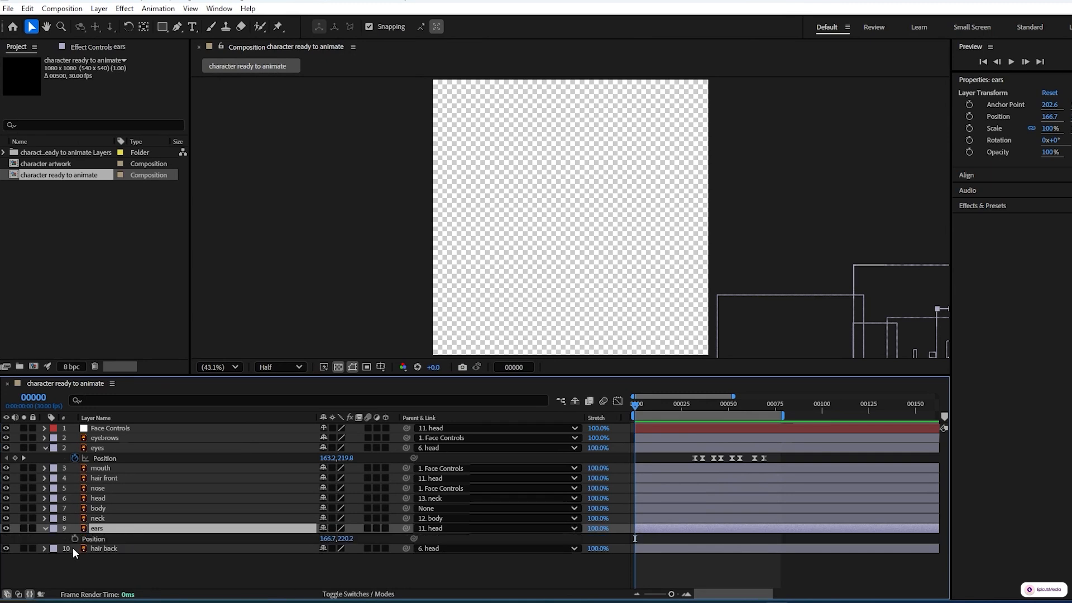
{"action": "left_click", "coordinate": [23, 458]}
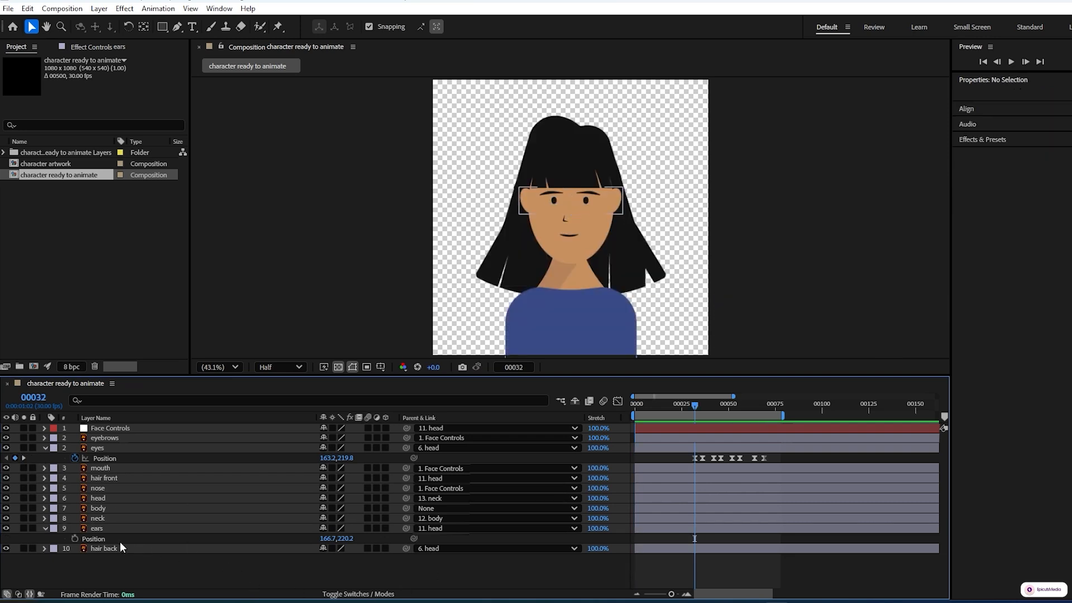
{"action": "left_click", "coordinate": [74, 537]}
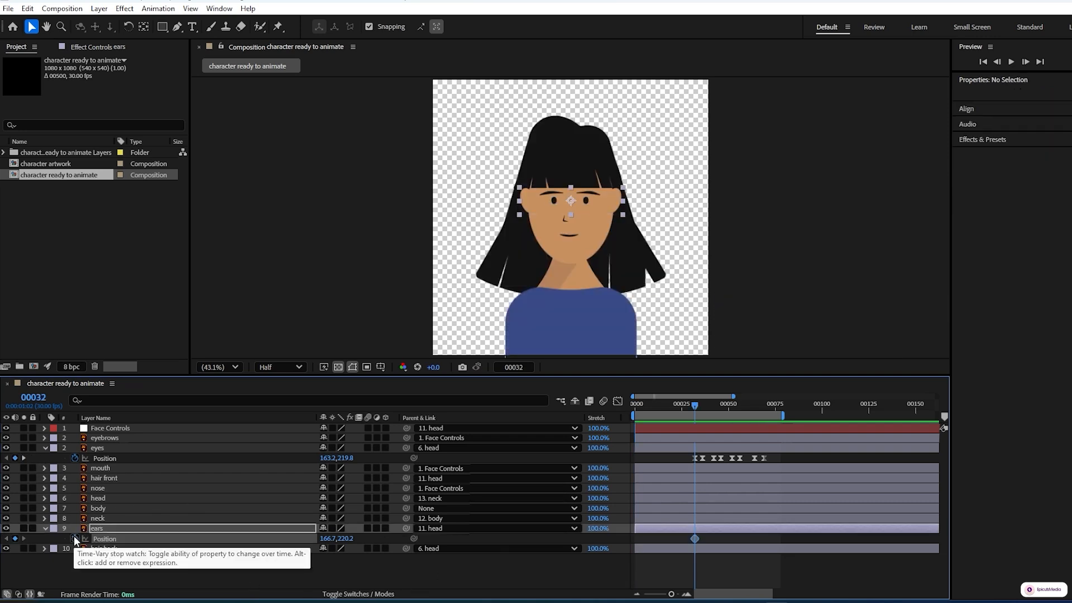
Step: Set the X position of the ears to 158 at the eyes' second keyframe, frame 36
{"action": "left_click", "coordinate": [23, 457]}
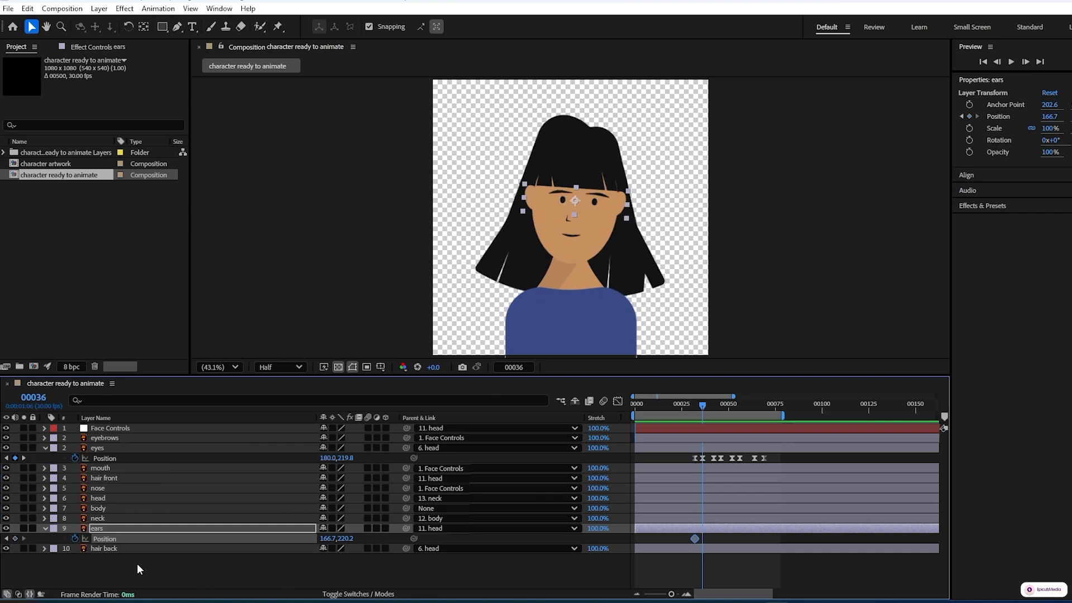
{"action": "left_click_drag", "start_coordinate": [326, 539], "coordinate": [321, 541]}
{"action": "left_click", "coordinate": [328, 538]}
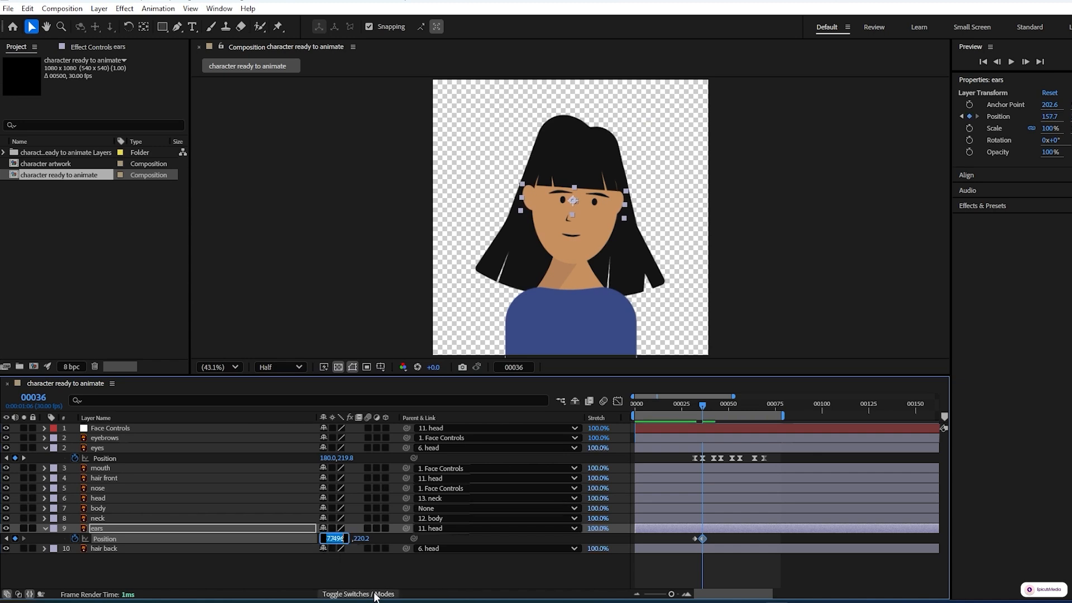
{"action": "type", "text": "158"}
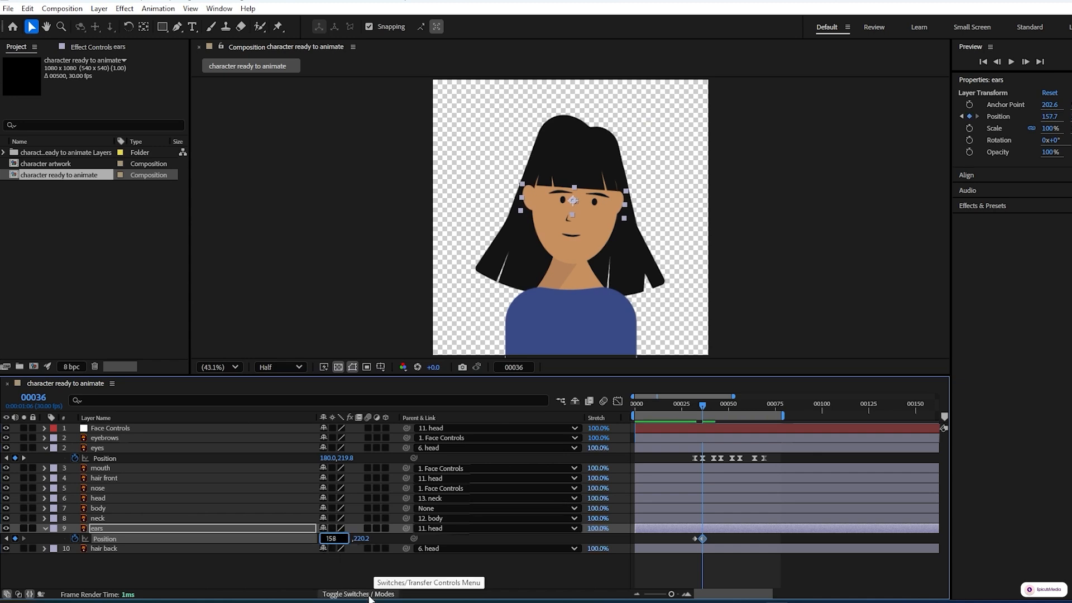
{"action": "left_click", "coordinate": [353, 565]}
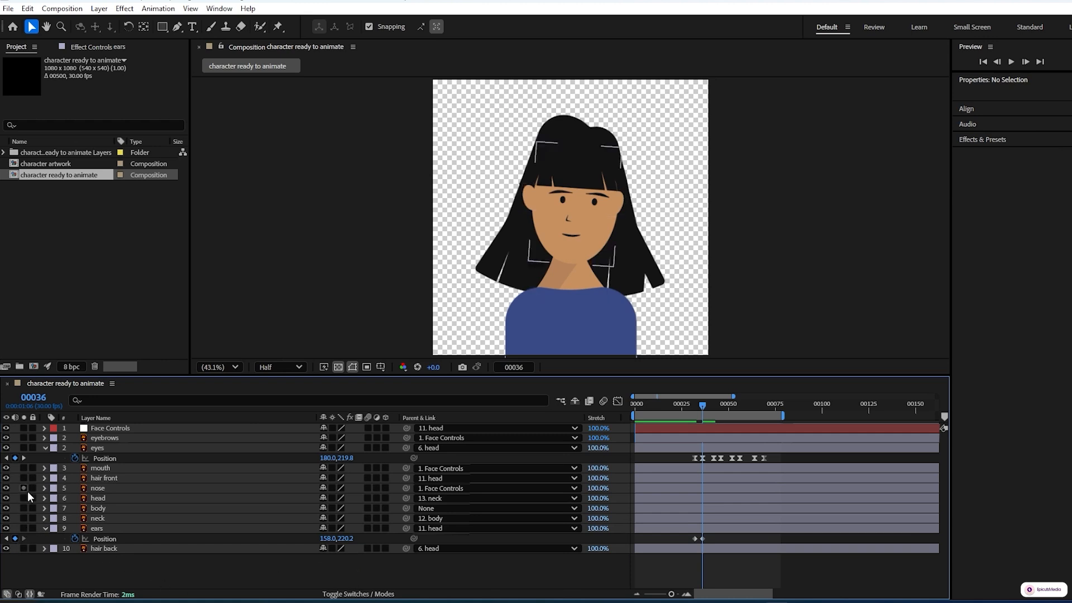
Step: Hold the ears' position with a keyframe at frame 42 and set its X position to 172 at frame 46
{"action": "left_click", "coordinate": [24, 458]}
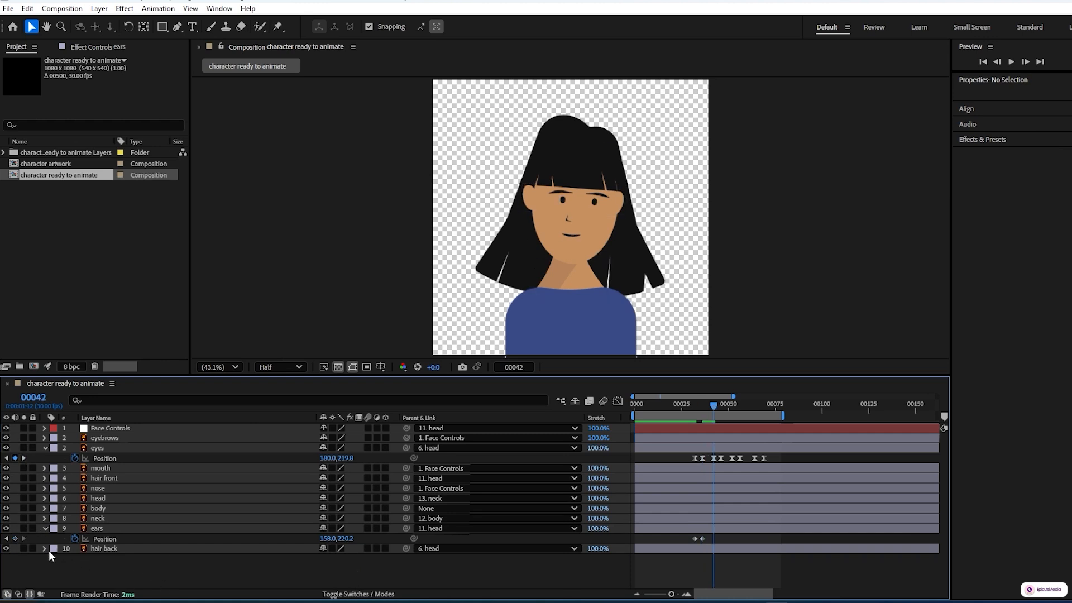
{"action": "left_click", "coordinate": [15, 538]}
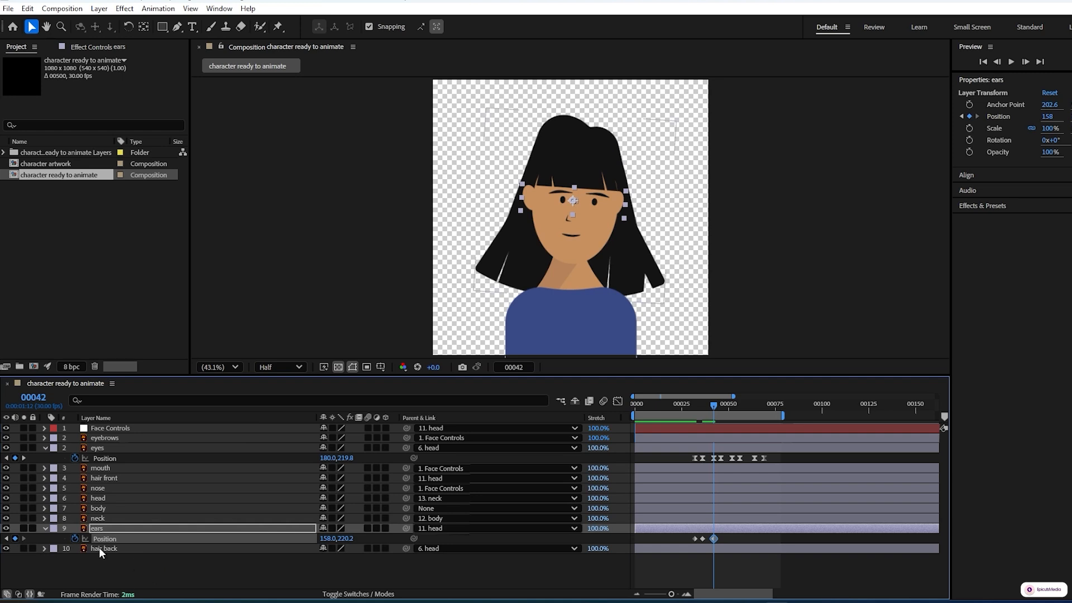
{"action": "left_click", "coordinate": [24, 457]}
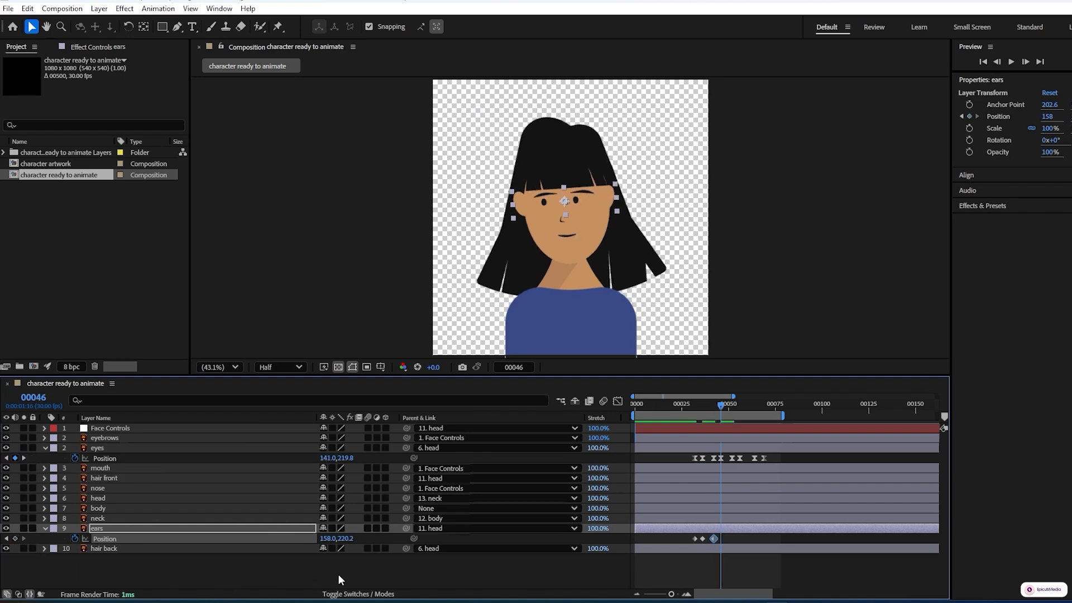
{"action": "left_click_drag", "start_coordinate": [327, 538], "coordinate": [335, 538]}
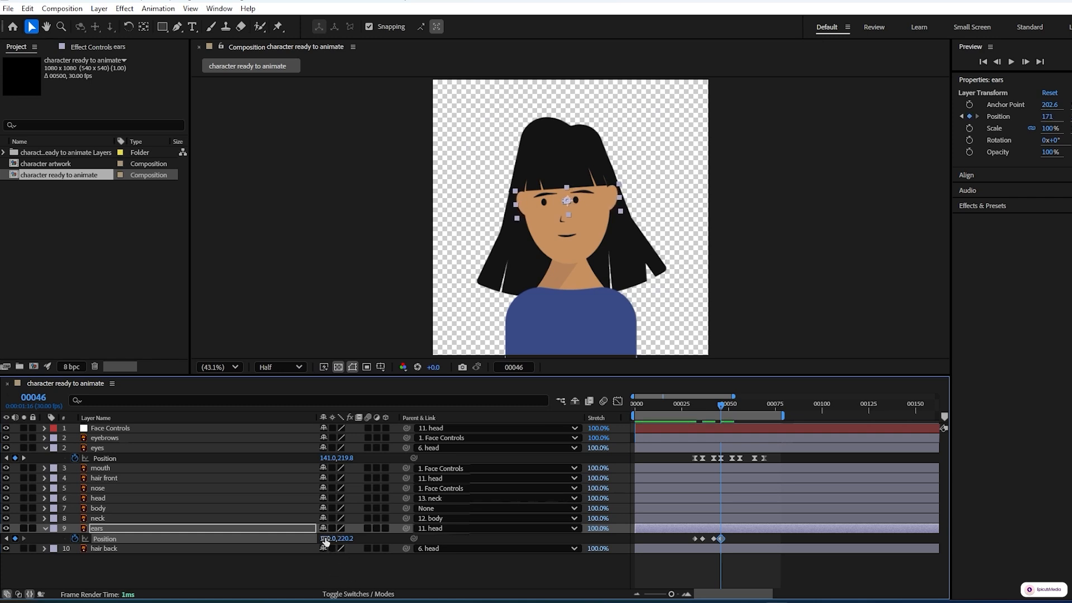
{"action": "type", "text": "172"}
{"action": "left_click", "coordinate": [352, 564]}
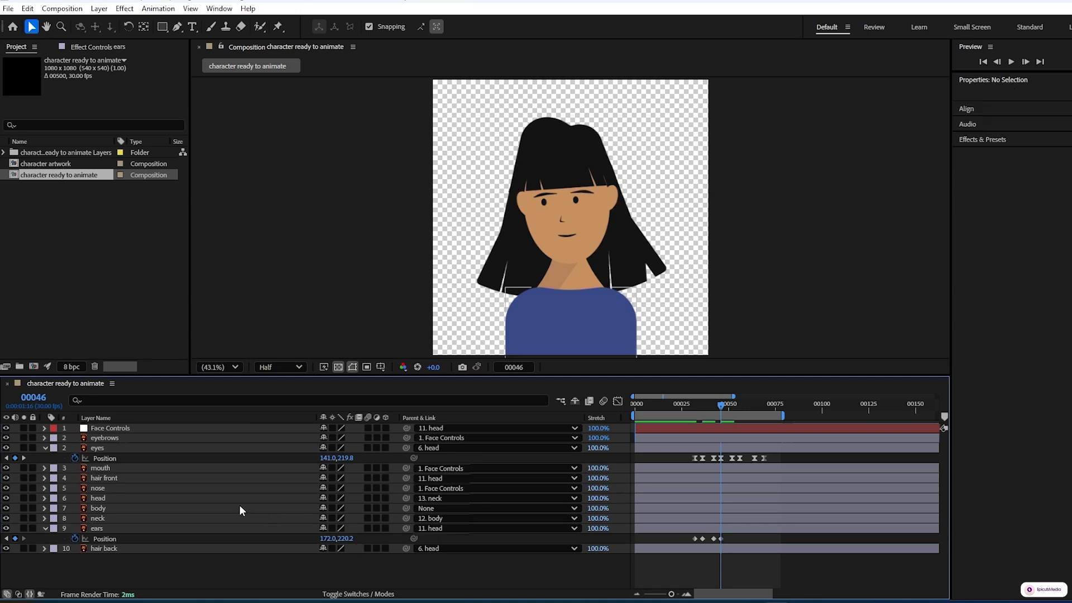
Step: Hold the ears' position with a keyframe at frame 52 and set its Y position to 210 at frame 56
{"action": "left_click", "coordinate": [24, 458]}
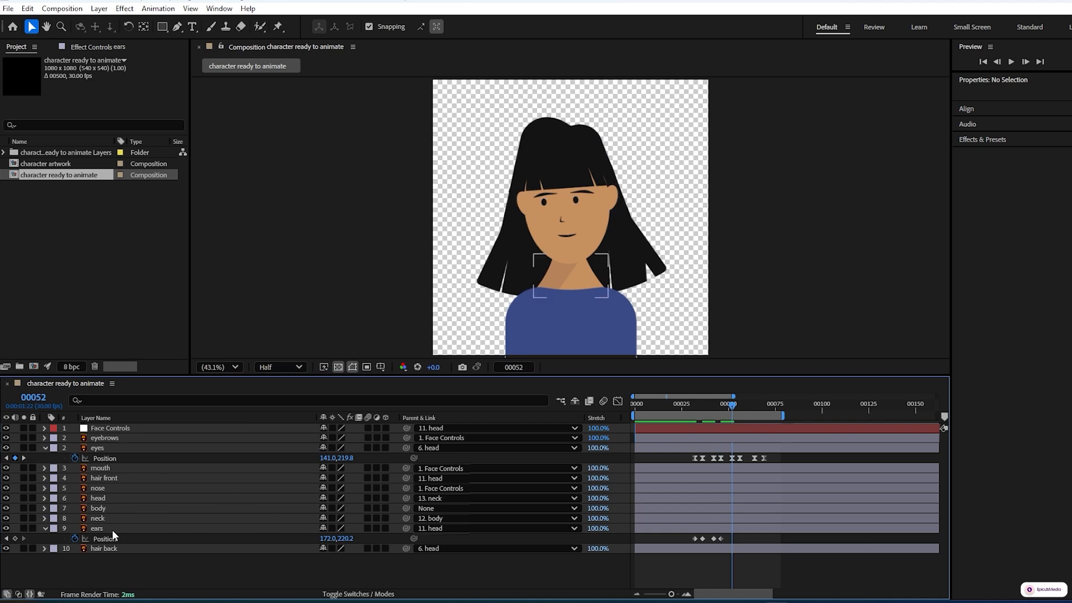
{"action": "left_click", "coordinate": [16, 539]}
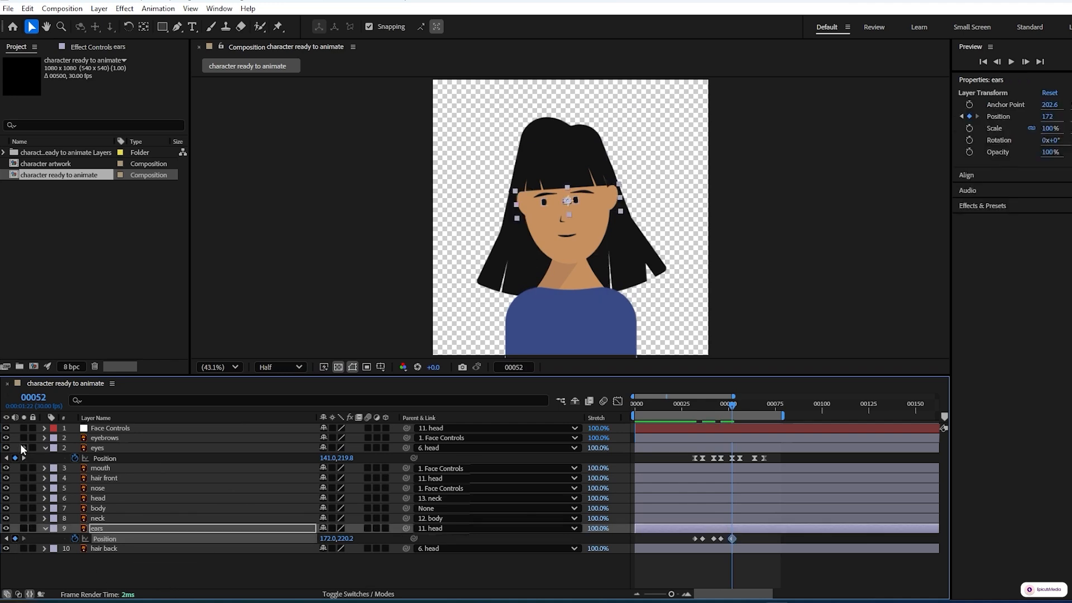
{"action": "left_click", "coordinate": [24, 458]}
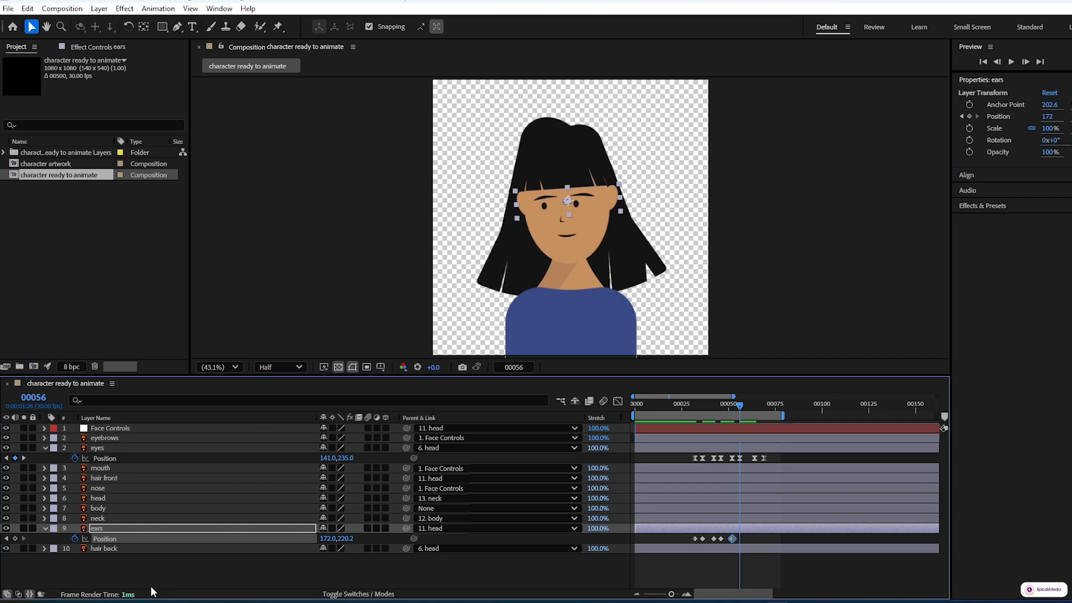
{"action": "left_click", "coordinate": [149, 585]}
{"action": "left_click_drag", "start_coordinate": [350, 539], "coordinate": [338, 539]}
{"action": "left_click", "coordinate": [347, 538]}
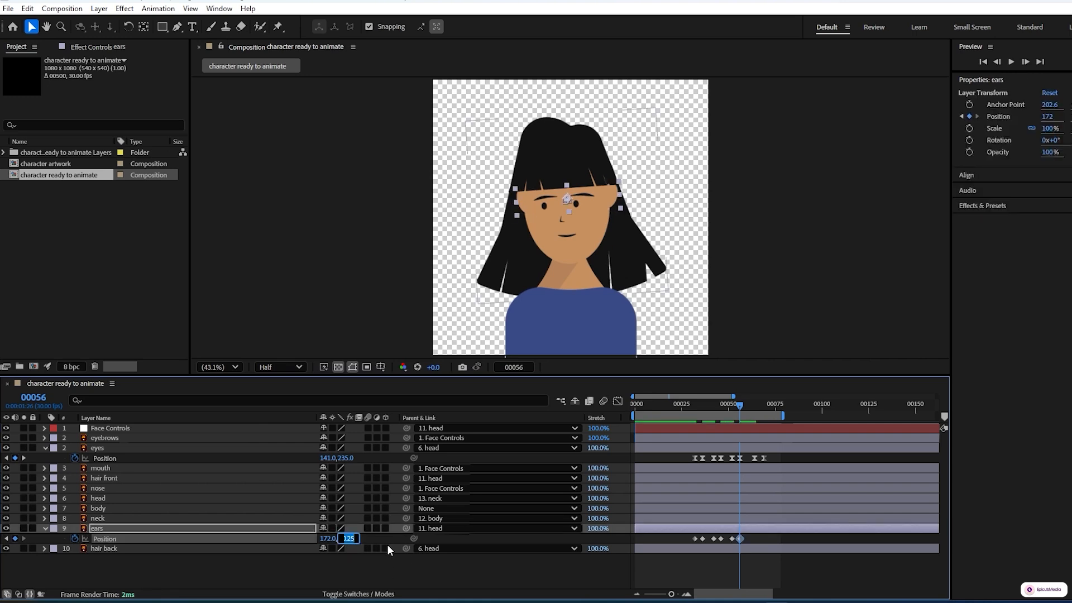
{"action": "type", "text": "210"}
{"action": "left_click", "coordinate": [390, 572]}
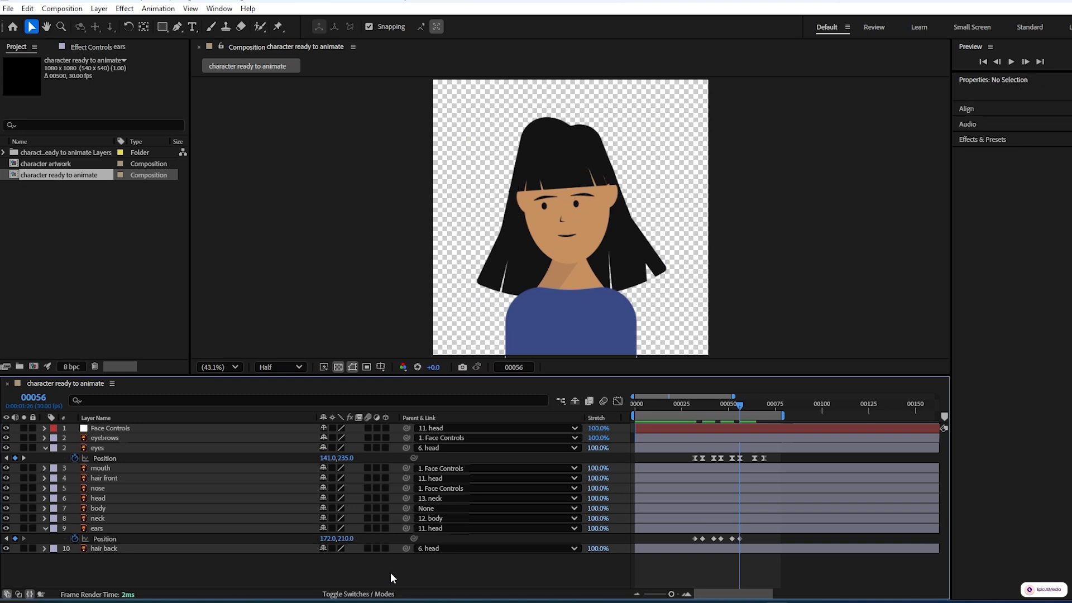
Step: Hold the ears' position with a keyframe at frame 64 and copy its first Position keyframe to frame 69
{"action": "left_click", "coordinate": [23, 458]}
{"action": "left_click", "coordinate": [14, 538]}
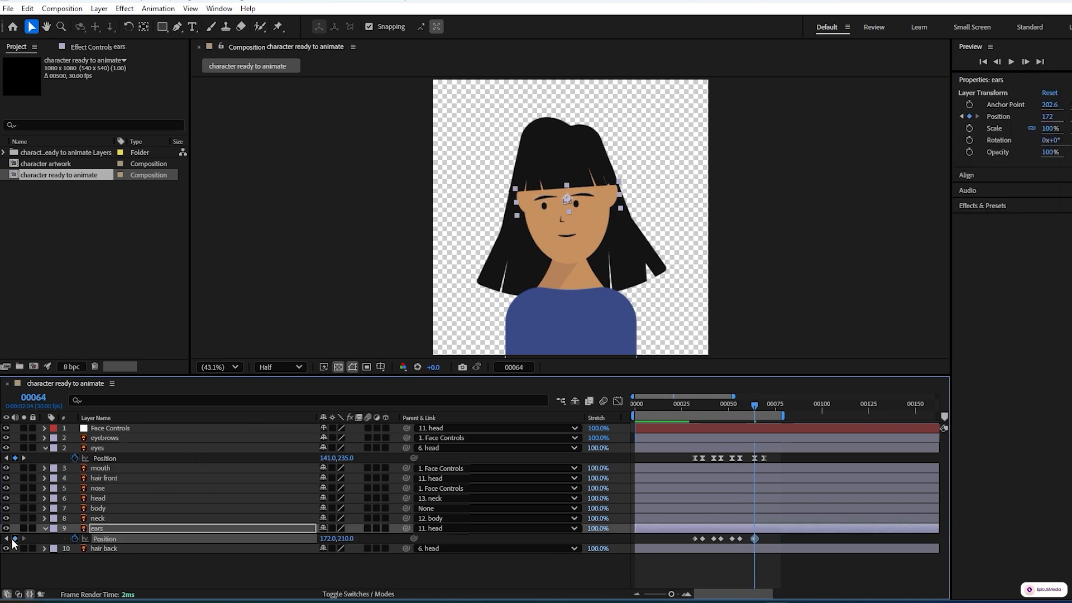
{"action": "left_click", "coordinate": [23, 458]}
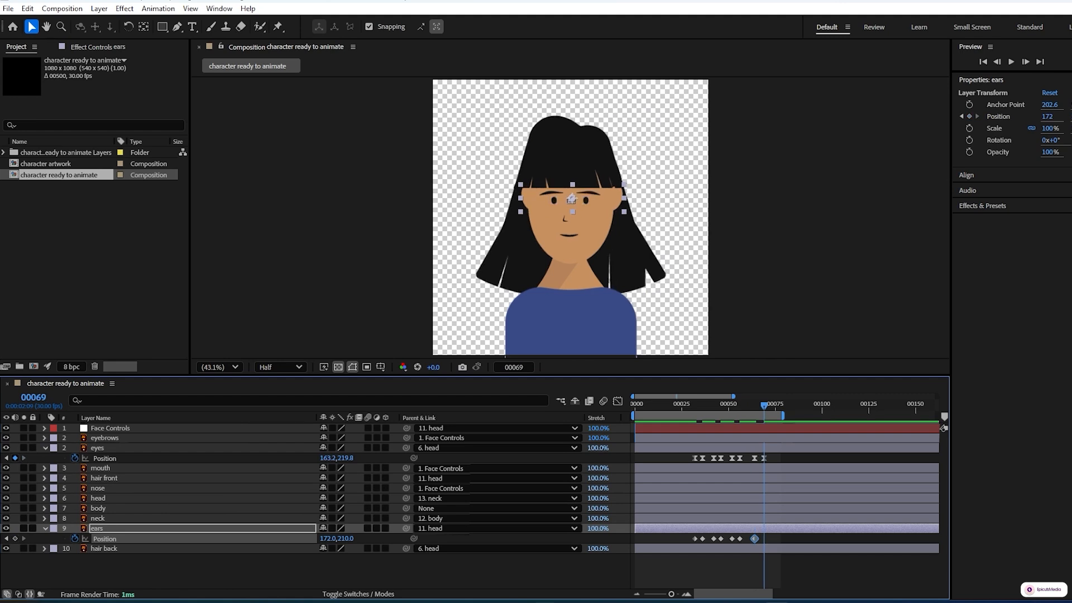
{"action": "left_click", "coordinate": [696, 538]}
{"action": "key", "text": "ctrl+c"}
{"action": "key", "text": "ctrl+v"}
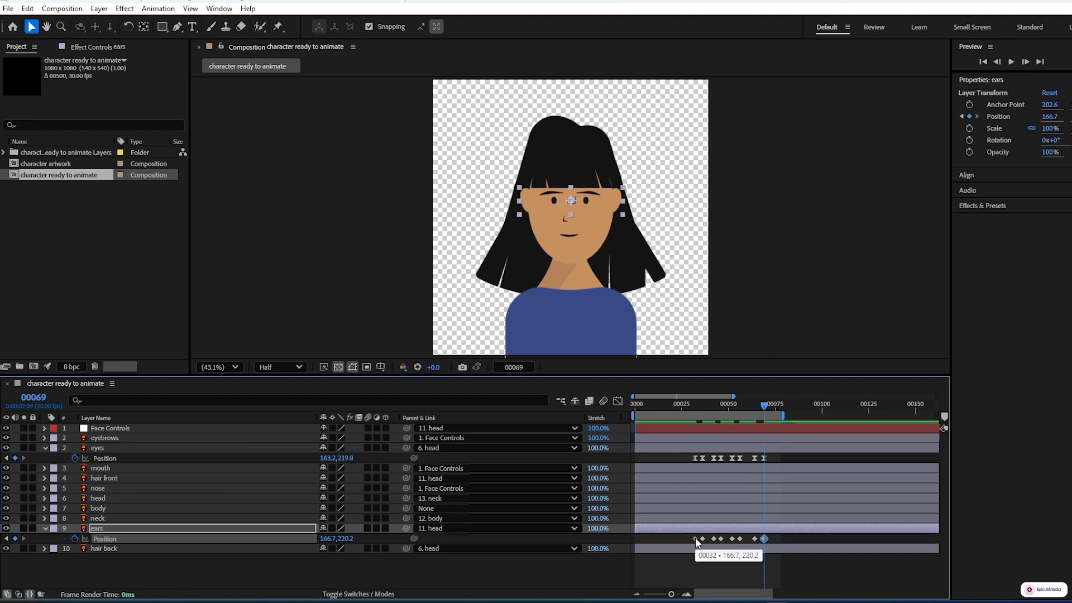
Step: Apply Easy Ease to all of the ears' Position keyframes
{"action": "left_click", "coordinate": [640, 562]}
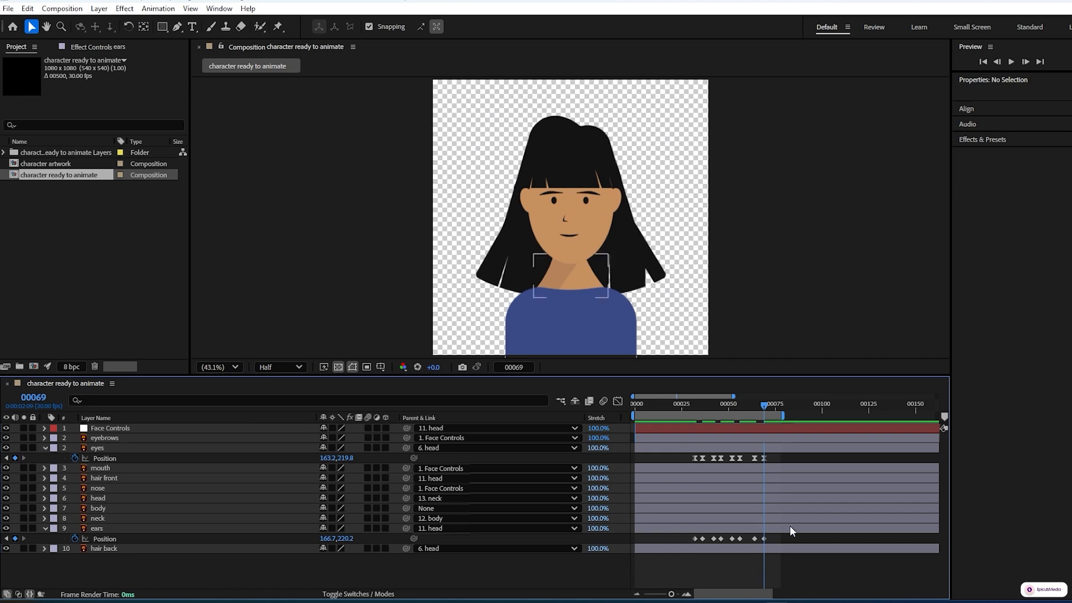
{"action": "left_click_drag", "start_coordinate": [778, 537], "coordinate": [689, 552]}
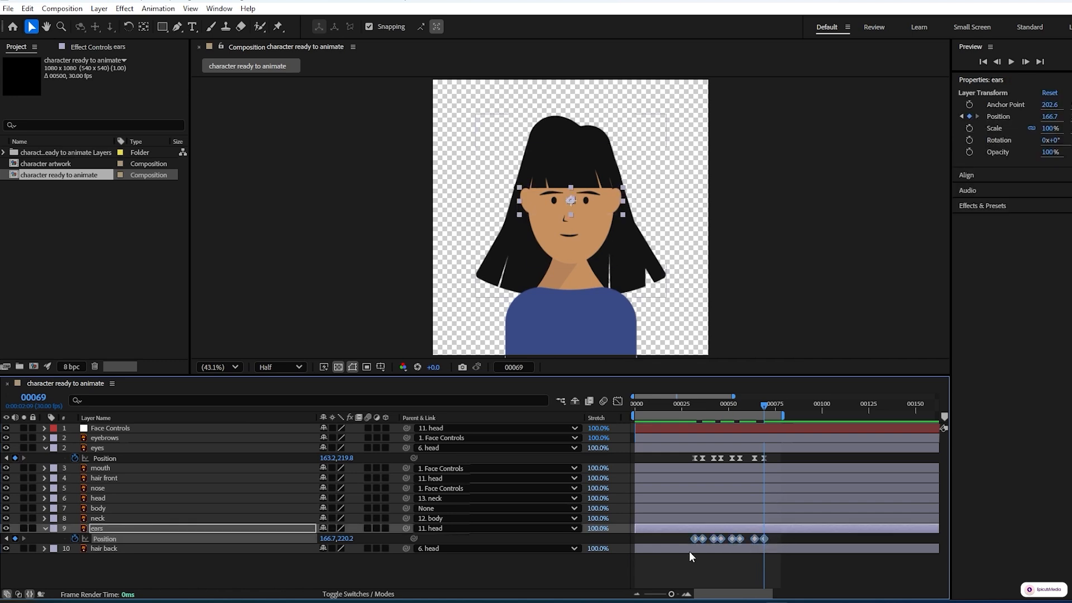
{"action": "key", "text": "F9"}
Step: Reshape the ears' speed graph so the moves starting at frames 32 and 42 begin fast and slow down gradually
{"action": "left_click", "coordinate": [618, 401]}
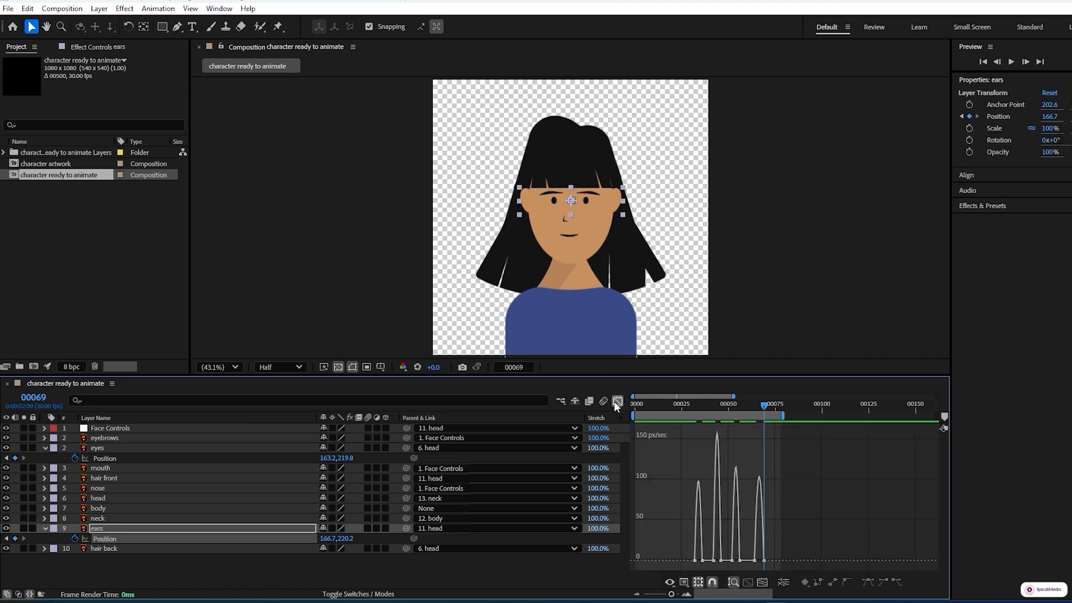
{"action": "left_click", "coordinate": [763, 583]}
{"action": "left_click", "coordinate": [636, 556]}
{"action": "mouse_move", "coordinate": [641, 556]}
{"action": "left_mouse_down"}
{"action": "mouse_move", "coordinate": [670, 564]}
{"action": "mouse_move", "coordinate": [655, 558]}
{"action": "left_mouse_up"}
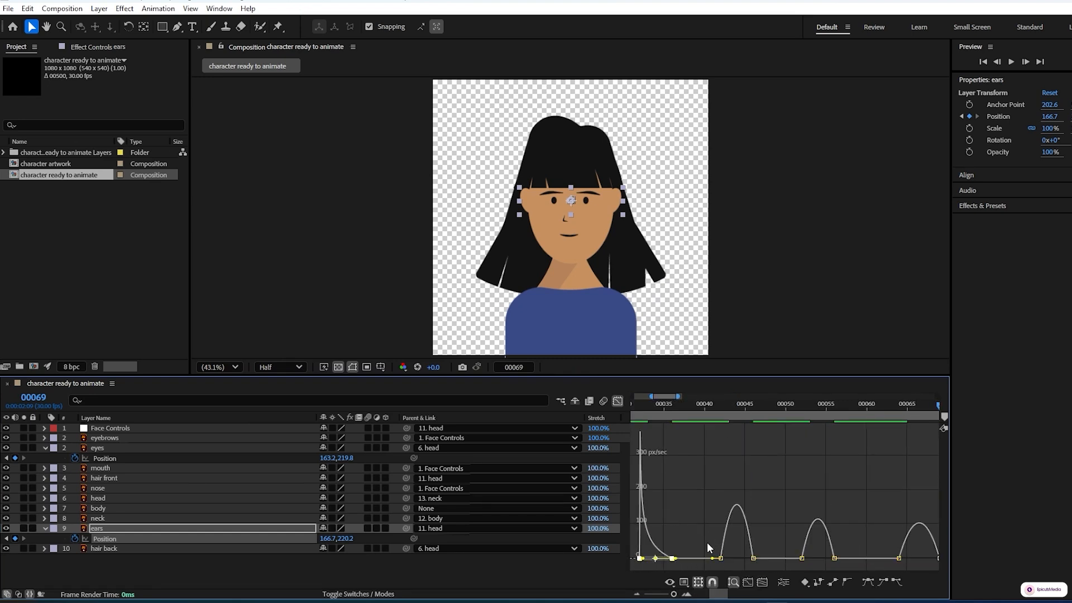
{"action": "left_click", "coordinate": [720, 559]}
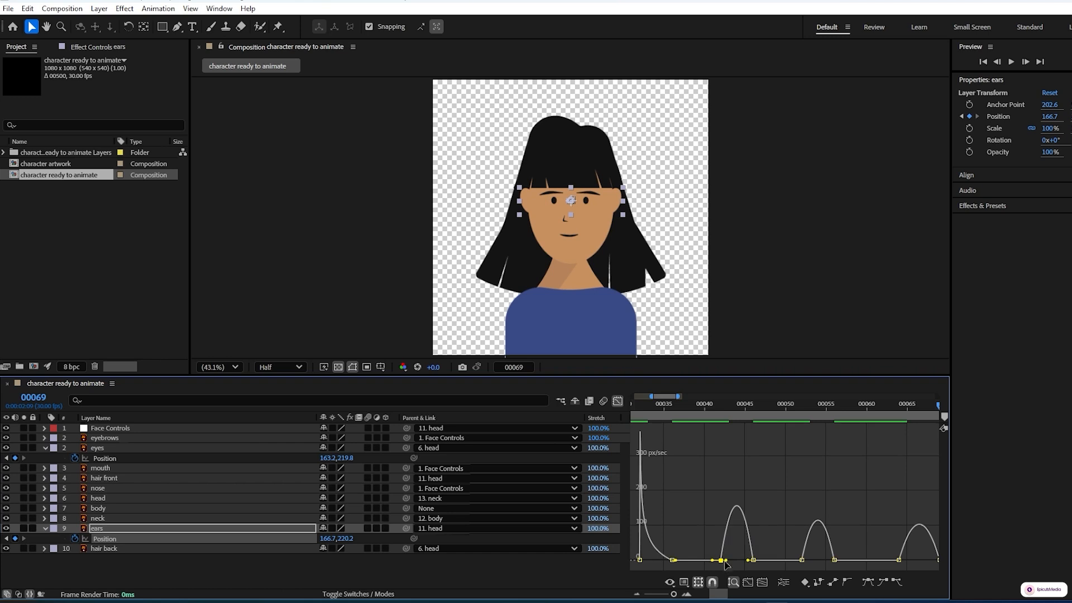
{"action": "left_click_drag", "start_coordinate": [726, 560], "coordinate": [719, 562]}
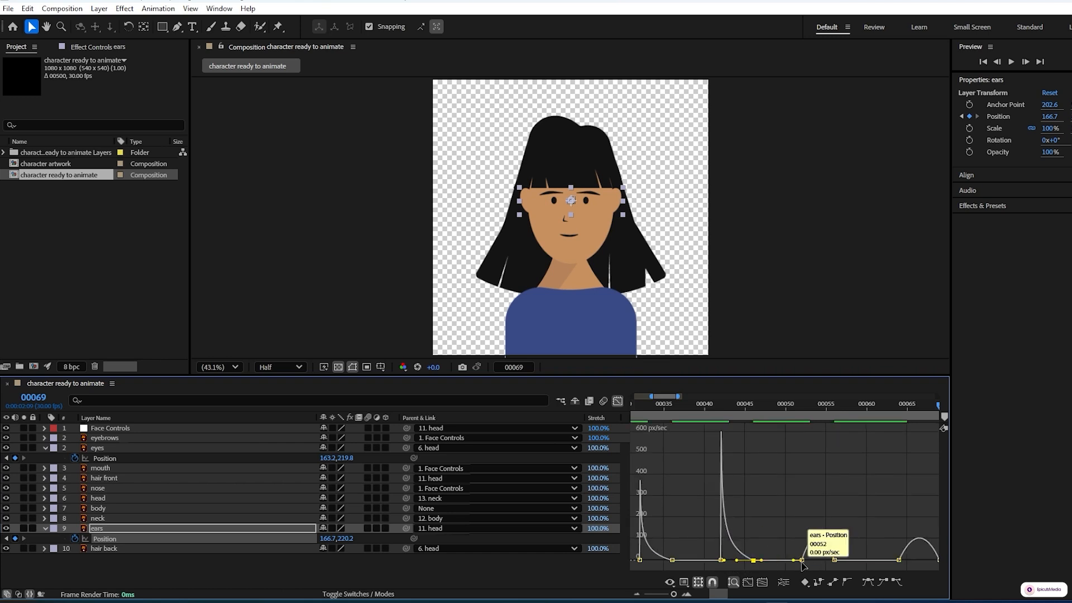
Step: Give the ears' moves starting at frames 52 and 64 the same fast-start speed curve and preview the animation
{"action": "left_click", "coordinate": [803, 560]}
{"action": "left_click_drag", "start_coordinate": [808, 561], "coordinate": [796, 562]}
{"action": "left_click_drag", "start_coordinate": [829, 560], "coordinate": [803, 561]}
{"action": "left_click", "coordinate": [899, 560]}
{"action": "left_click", "coordinate": [617, 402]}
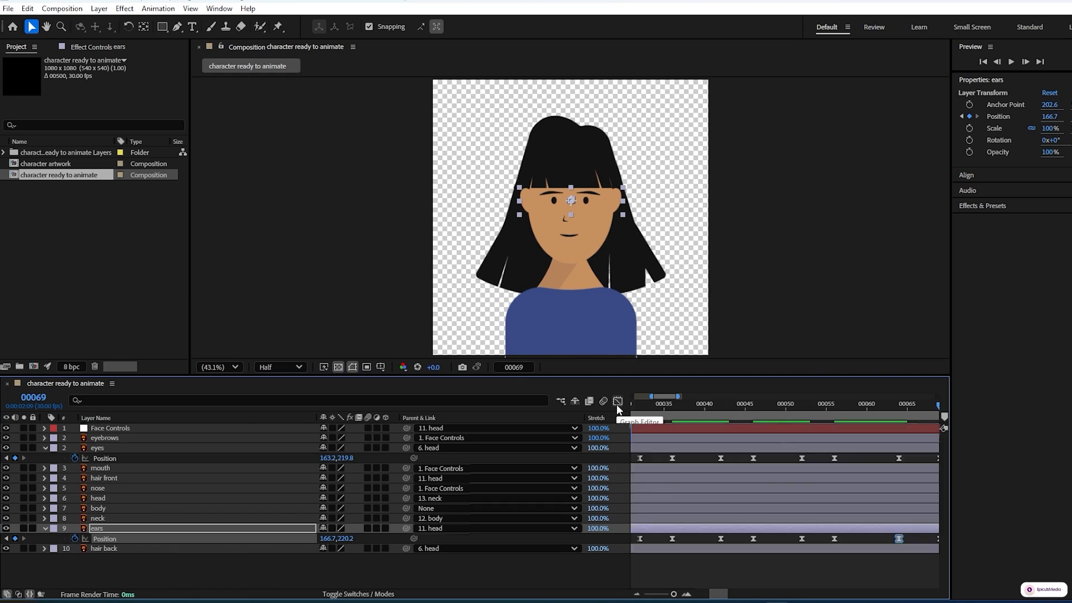
{"action": "key", "text": "space"}
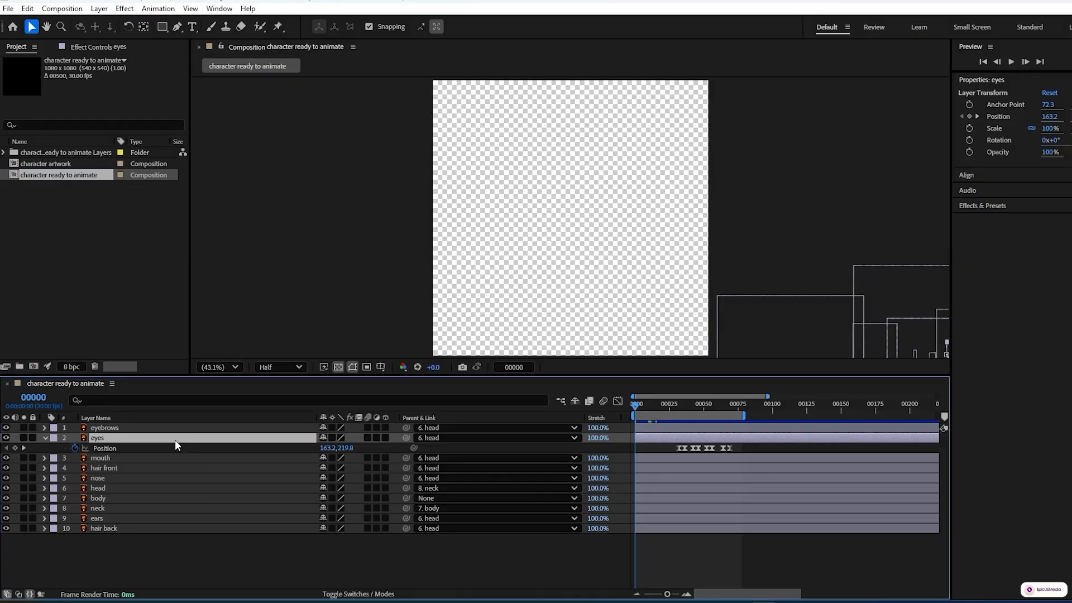
Step: Unlink the eyes' Scale proportions, keyframe Scale at frame 0 and set the vertical scale to 15% at frame 10
{"action": "key", "text": "s"}
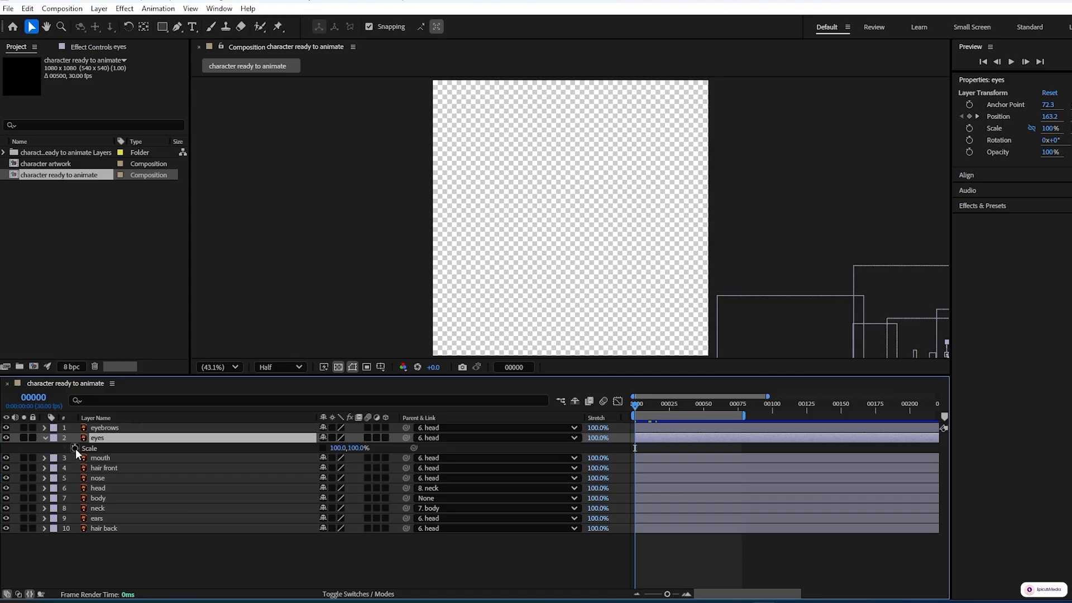
{"action": "left_click", "coordinate": [138, 428]}
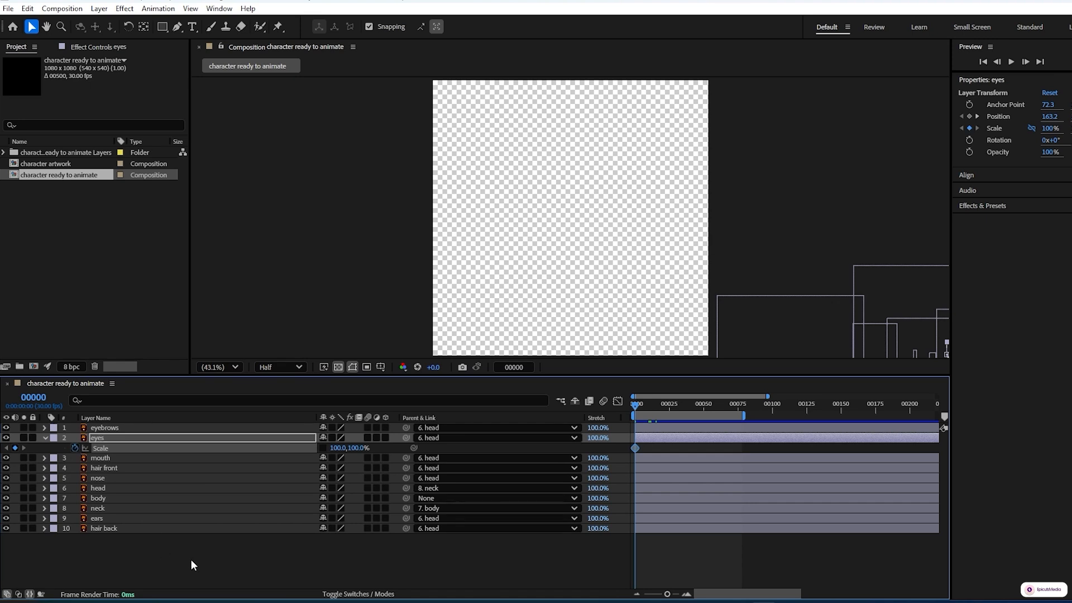
{"action": "key", "text": "shift+Page_Down"}
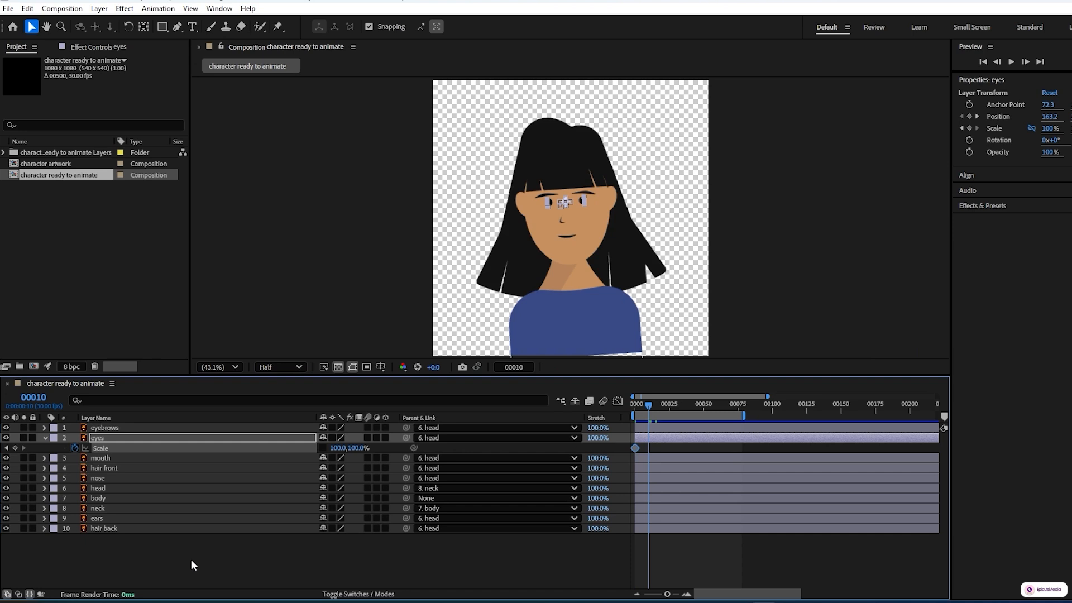
{"action": "left_click", "coordinate": [361, 447]}
{"action": "type", "text": "15"}
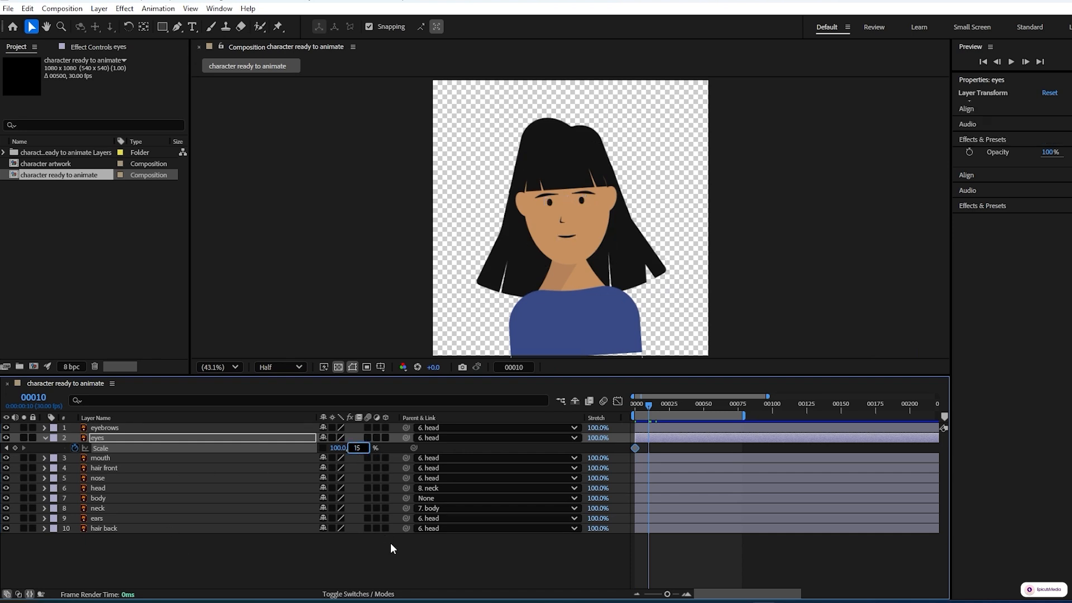
{"action": "left_click", "coordinate": [391, 544]}
Step: Set the eyes' vertical scale to 100% at frame 15 and apply Easy Ease to all three Scale keyframes
{"action": "key", "text": "space"}
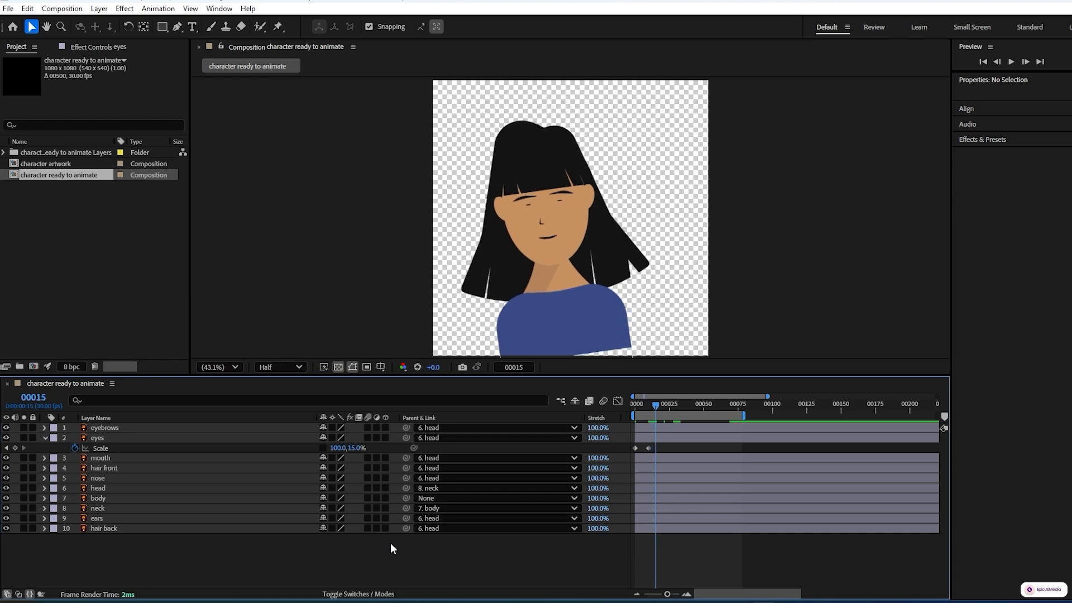
{"action": "left_click", "coordinate": [356, 447]}
{"action": "type", "text": "100"}
{"action": "left_click", "coordinate": [393, 551]}
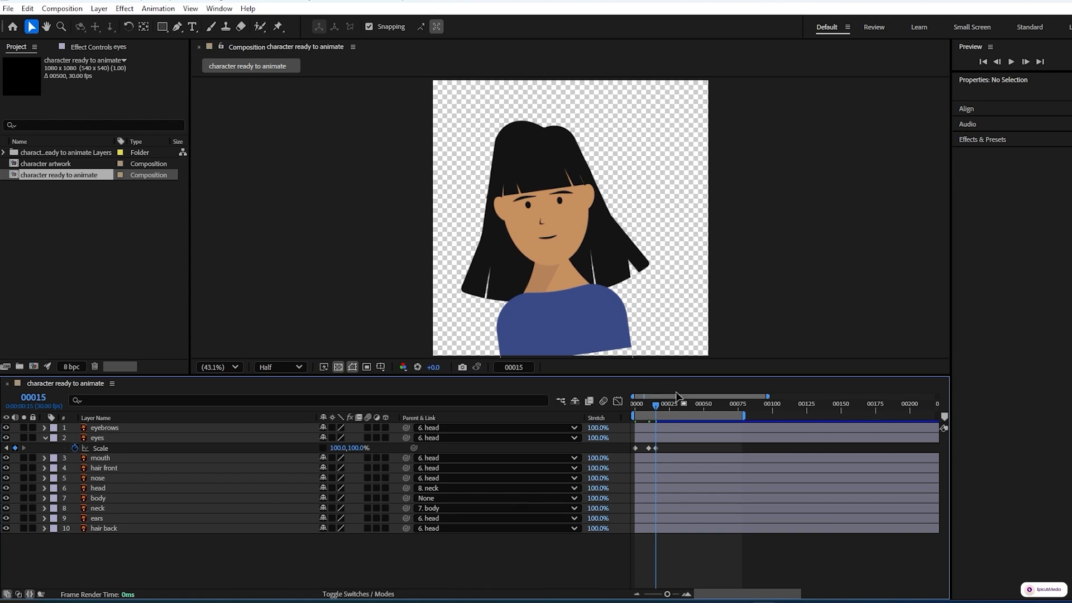
{"action": "left_click_drag", "start_coordinate": [678, 446], "coordinate": [627, 457]}
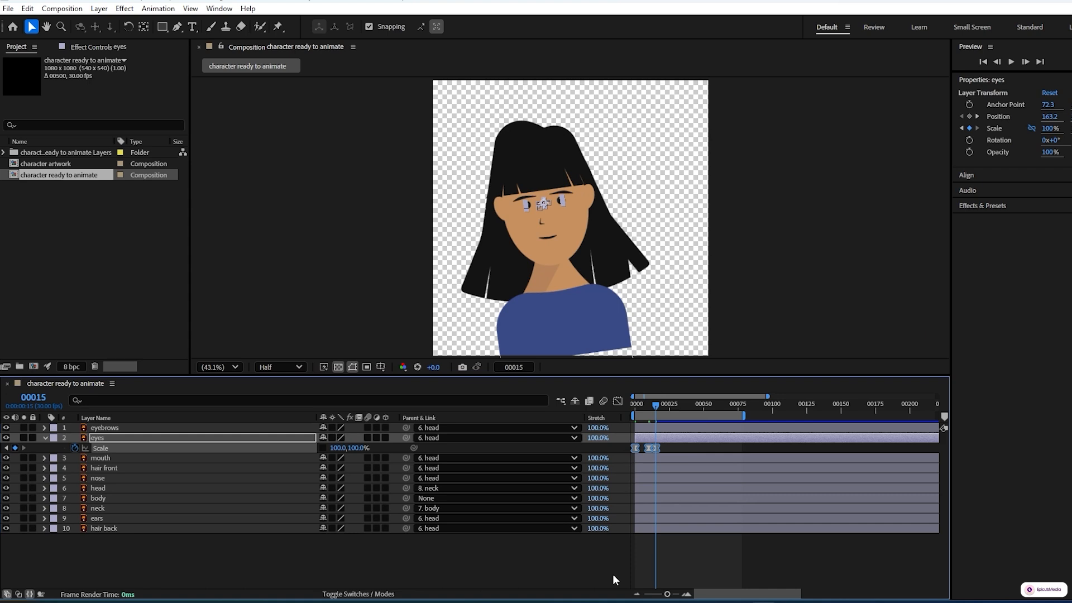
{"action": "key", "text": "space"}
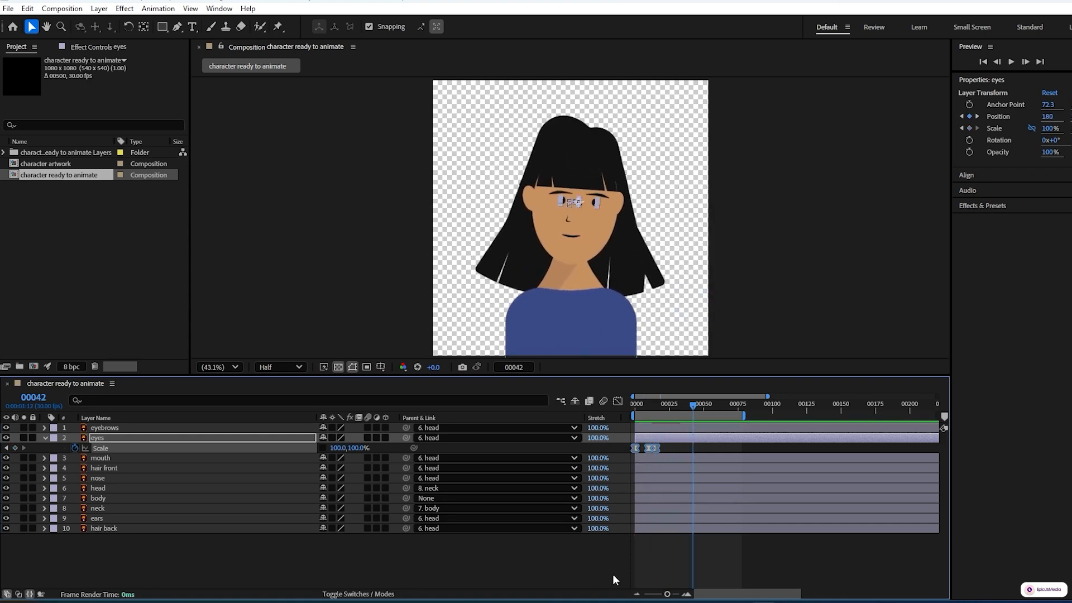
Step: Hold the eyes' scale with a keyframe at frame 28 and set the vertical scale to 15% at frame 32
{"action": "left_click", "coordinate": [671, 404]}
{"action": "left_click", "coordinate": [508, 554]}
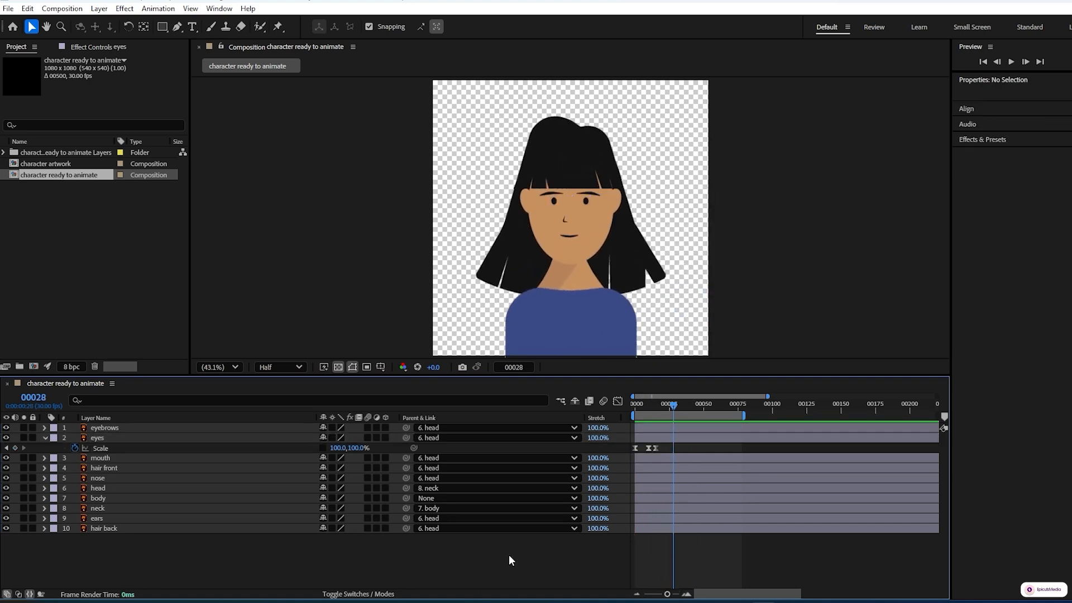
{"action": "left_click", "coordinate": [15, 447]}
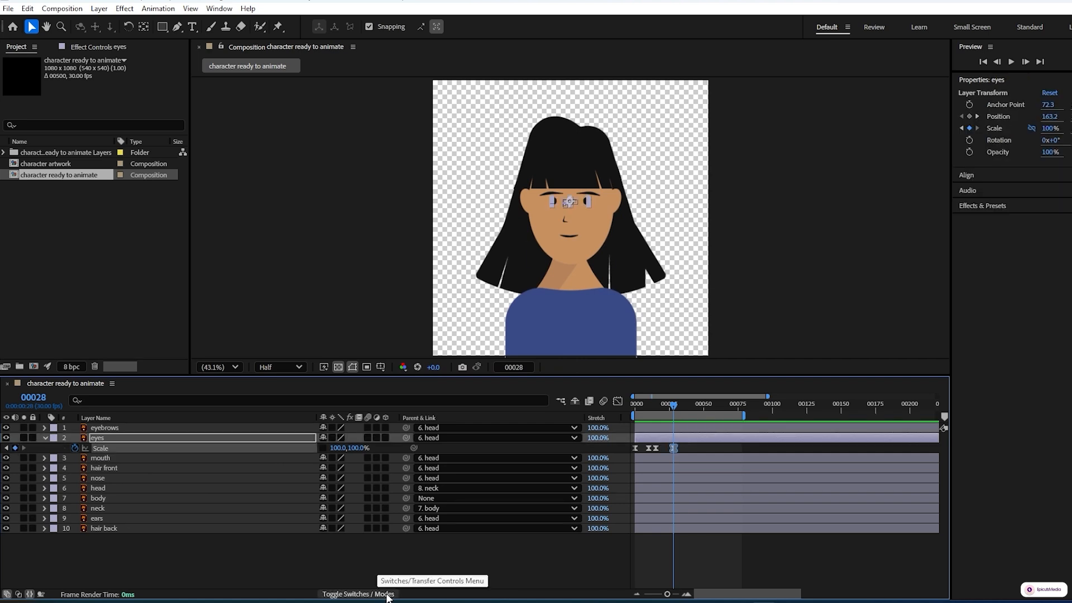
{"action": "key", "text": "Page_Down"}
{"action": "key", "text": "Page_Down"}
{"action": "key", "text": "Page_Down"}
{"action": "key", "text": "Page_Down"}
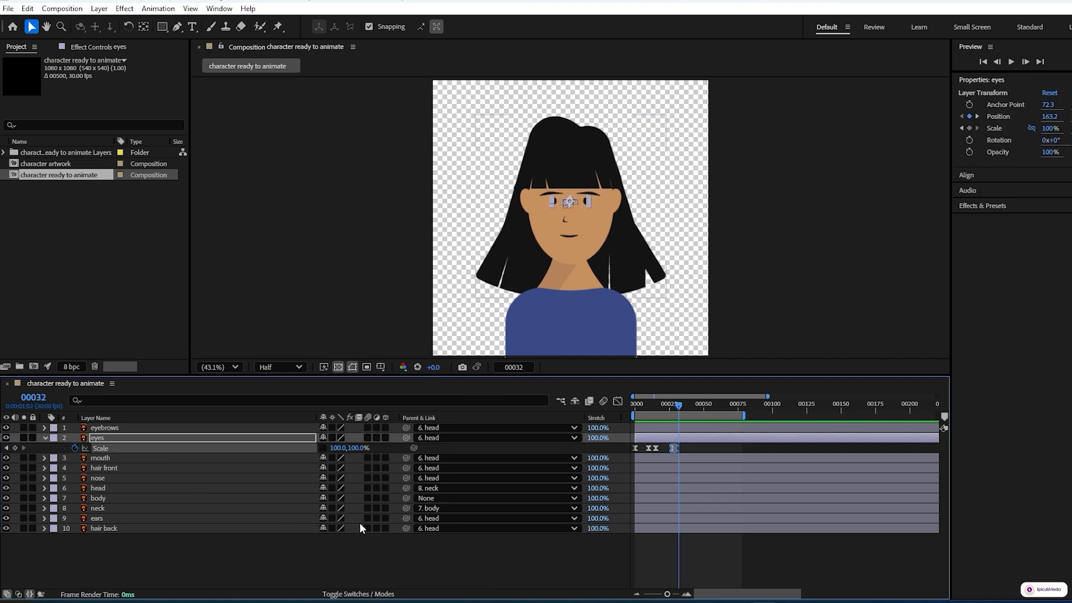
{"action": "type", "text": "15"}
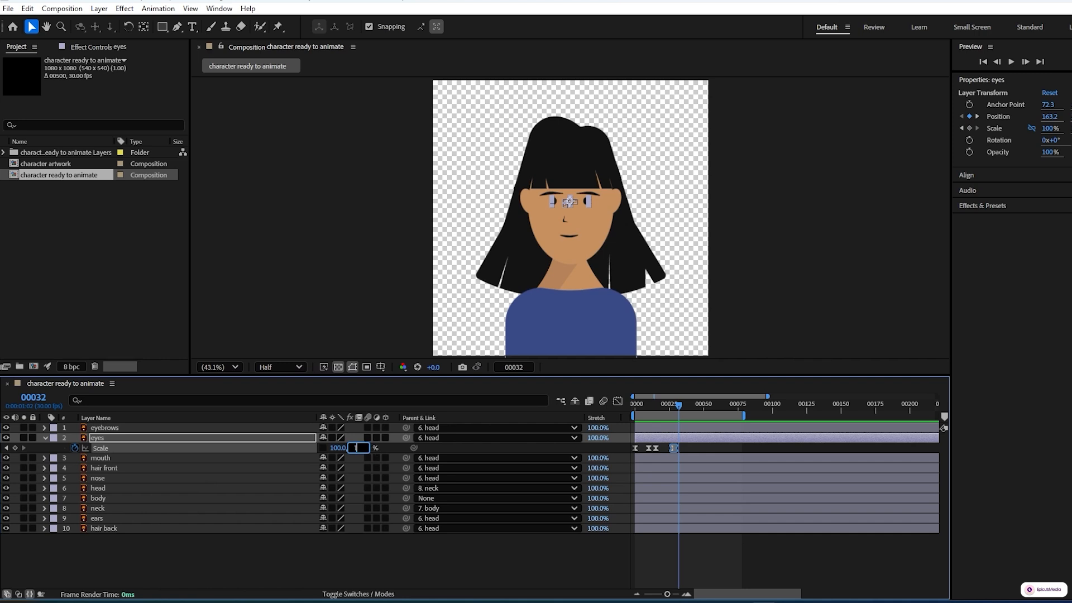
{"action": "key", "text": "Return"}
{"action": "left_click", "coordinate": [368, 550]}
Step: Set the eyes' vertical scale to 100% at frame 36 to reopen them
{"action": "key", "text": "Page_Down"}
{"action": "key", "text": "Page_Down"}
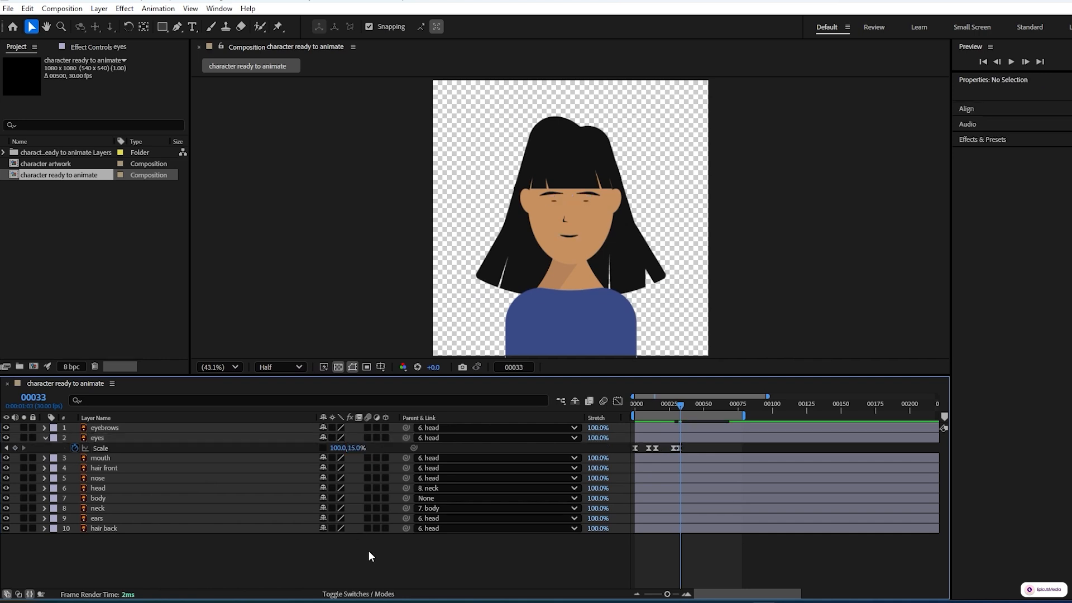
{"action": "key", "text": "Page_Down"}
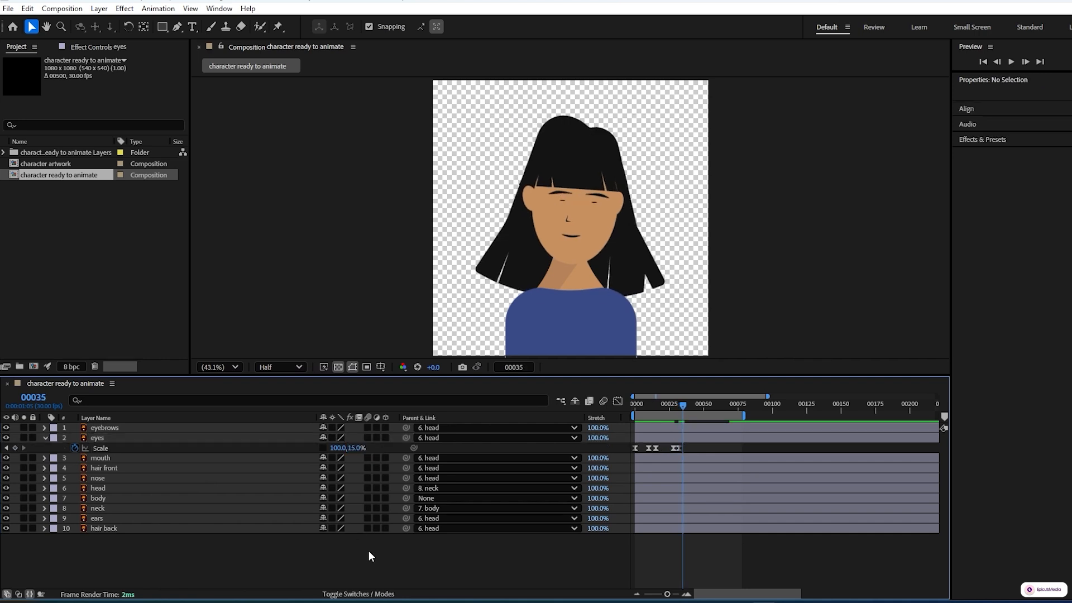
{"action": "key", "text": "Page_Down"}
{"action": "left_click", "coordinate": [353, 449]}
{"action": "type", "text": "1"}
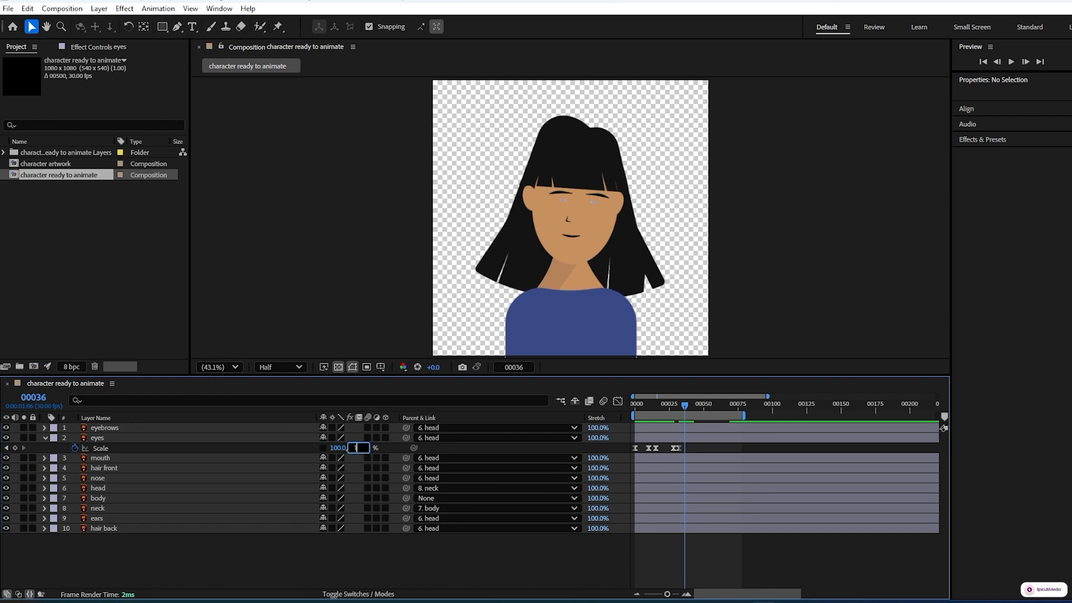
{"action": "type", "text": "00"}
{"action": "key", "text": "Return"}
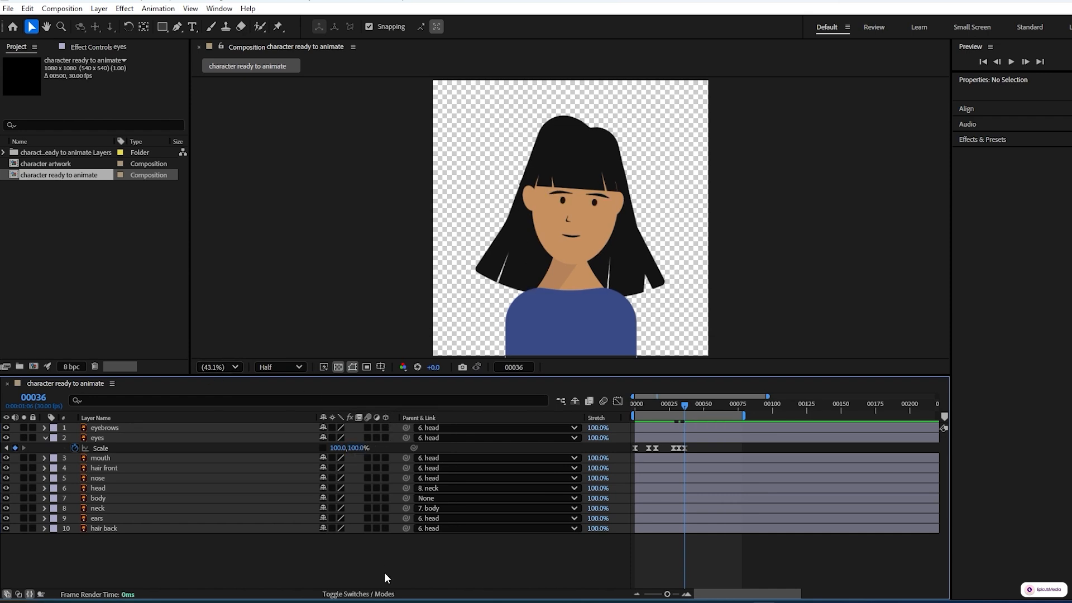
Step: Hold the eyes' scale with a keyframe at frame 64 and set the vertical scale to 15% at frame 68
{"action": "key", "text": "space"}
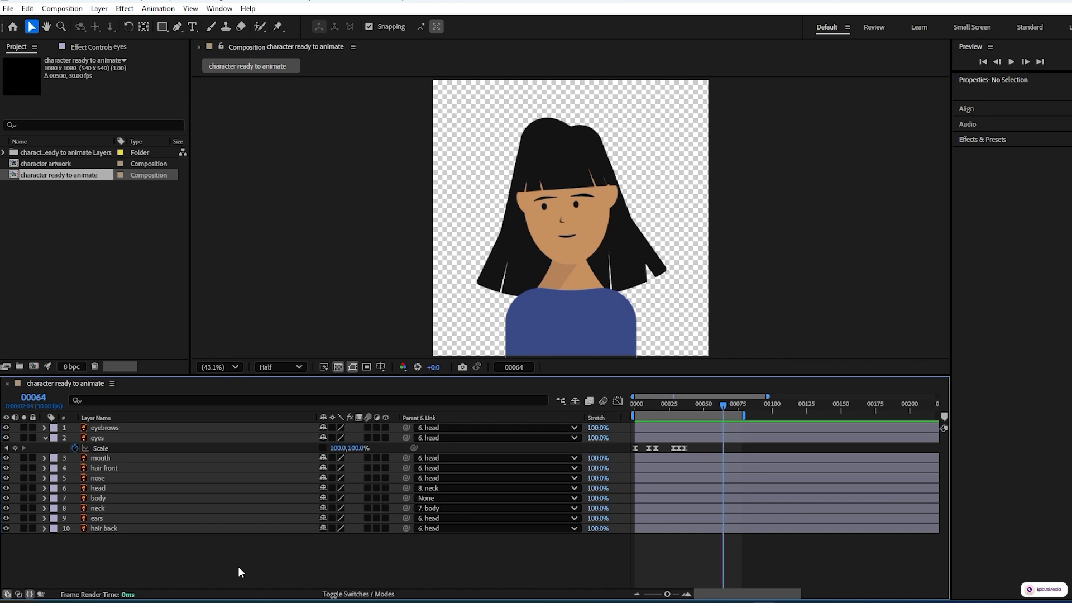
{"action": "left_click", "coordinate": [14, 448]}
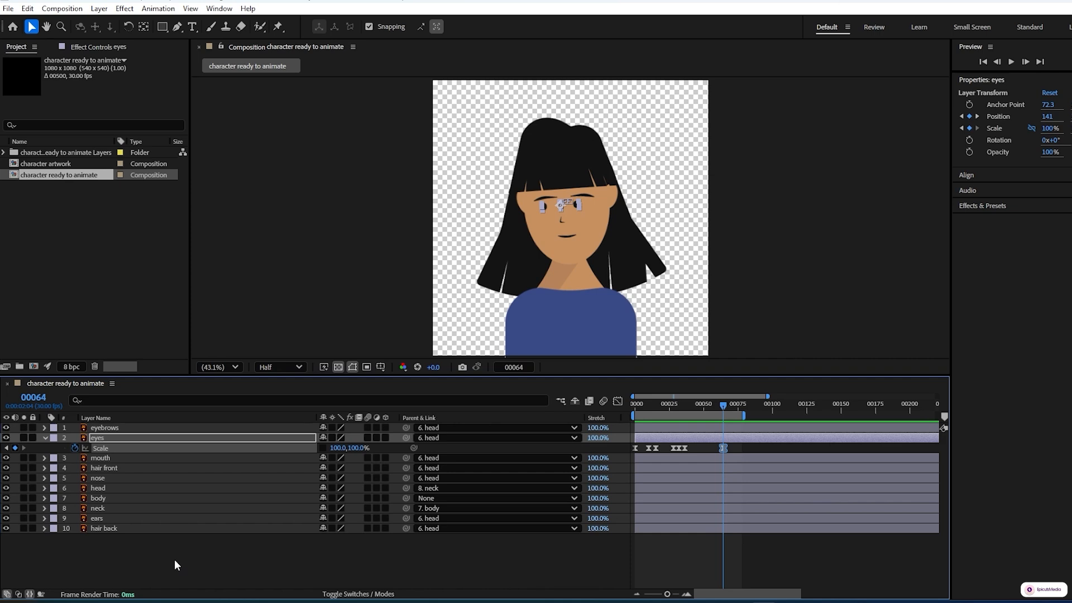
{"action": "key", "text": "space"}
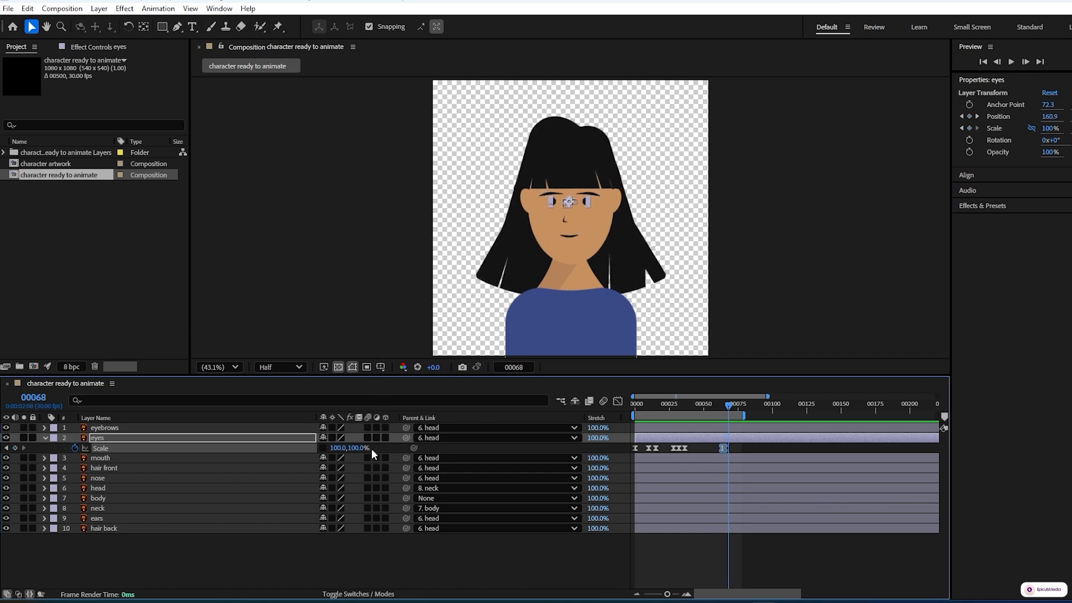
{"action": "type", "text": "15"}
{"action": "key", "text": "Return"}
{"action": "left_click", "coordinate": [383, 559]}
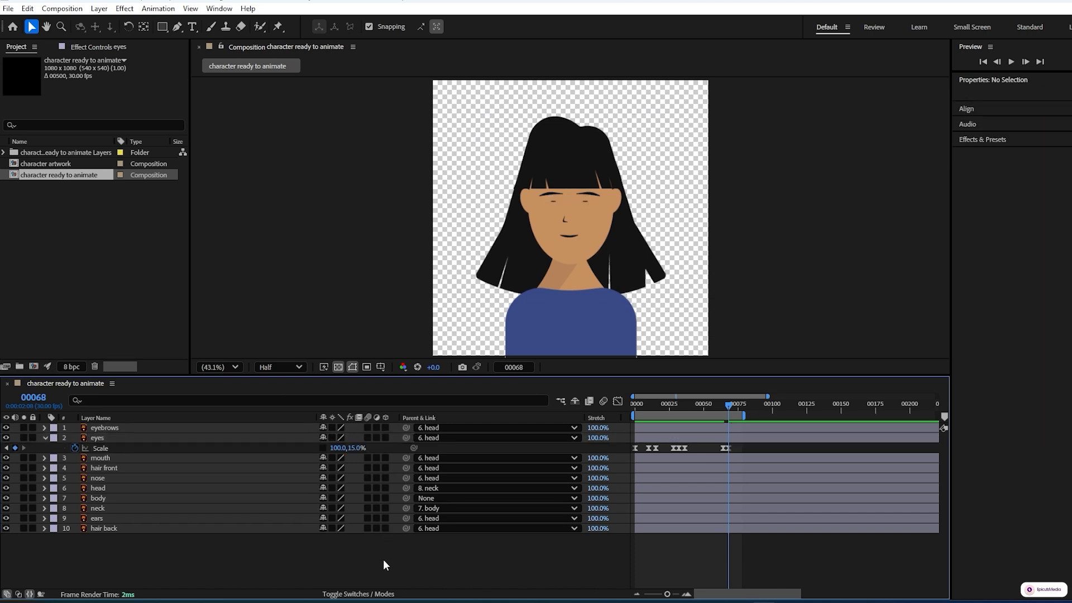
Step: Set the eyes' vertical scale to 100% at frame 72 and preview the blinks
{"action": "key", "text": "space"}
{"action": "left_click", "coordinate": [359, 448]}
{"action": "type", "text": "100"}
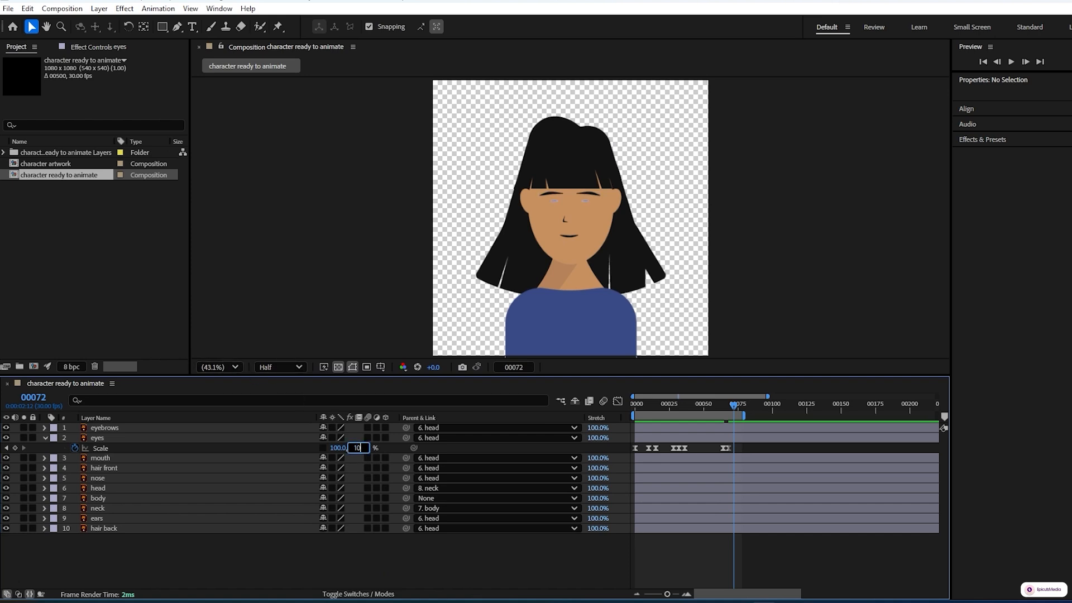
{"action": "left_click", "coordinate": [351, 564]}
{"action": "key", "text": "space"}
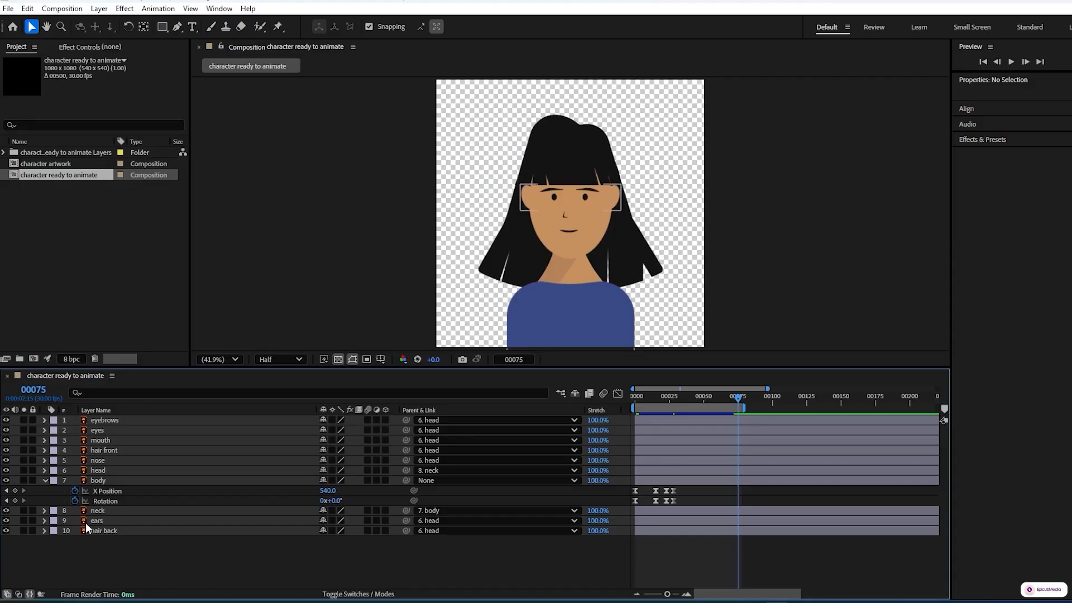
Step: Add a first Rotation keyframe to the hair front layer at frame 7
{"action": "left_click_drag", "start_coordinate": [662, 394], "coordinate": [621, 394]}
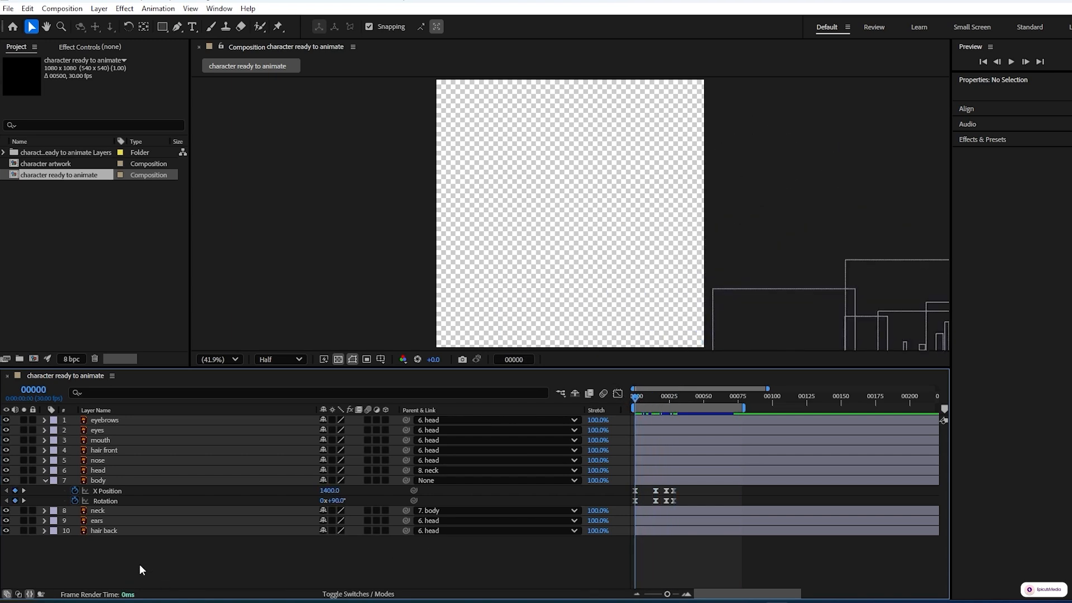
{"action": "left_click", "coordinate": [107, 452]}
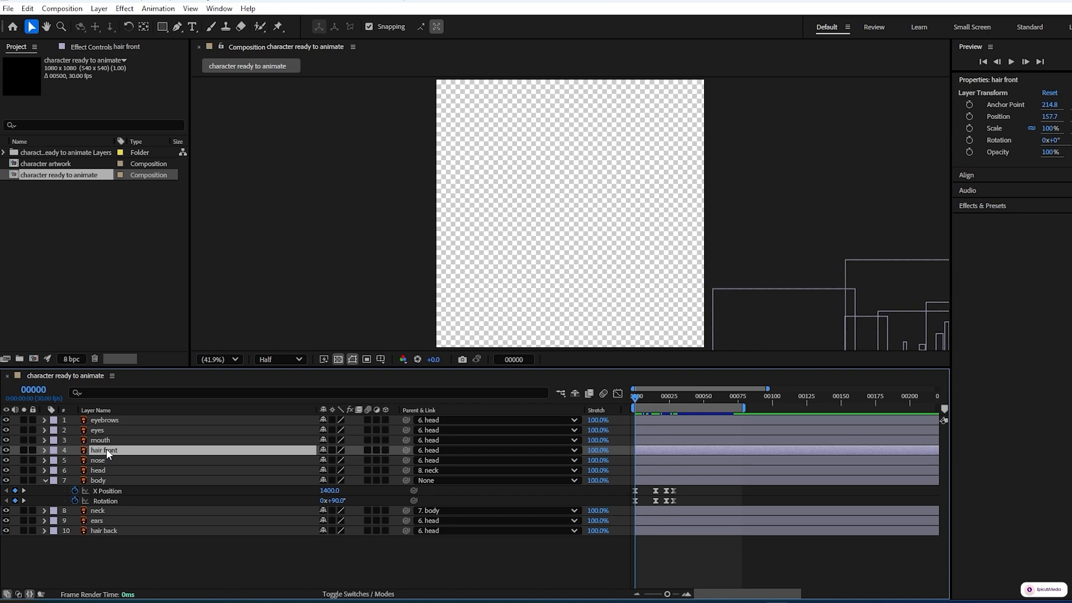
{"action": "key", "text": "r"}
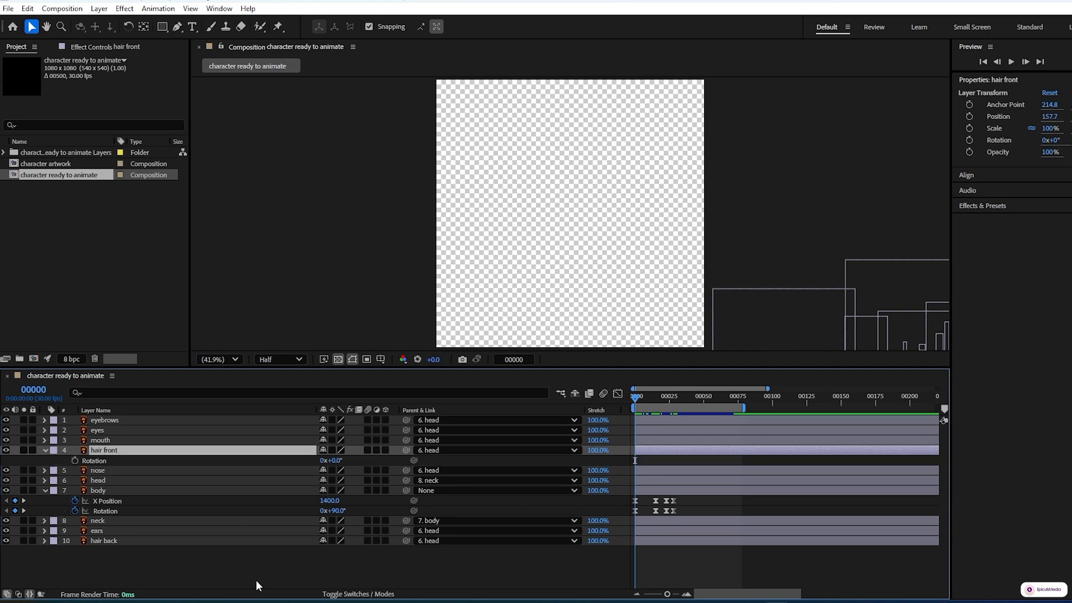
{"action": "key", "text": "space"}
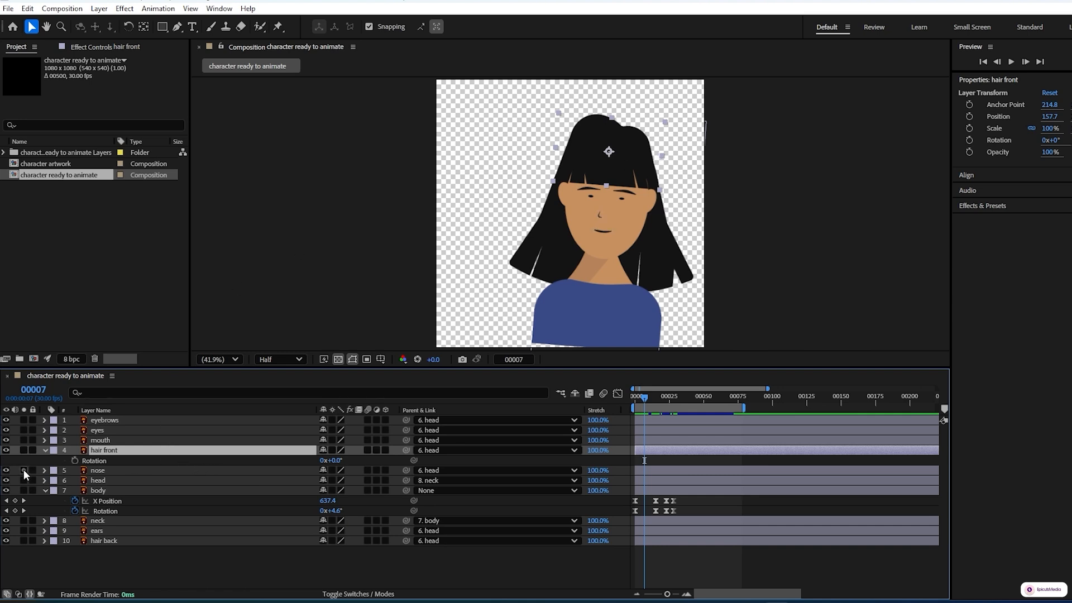
{"action": "left_click", "coordinate": [74, 460]}
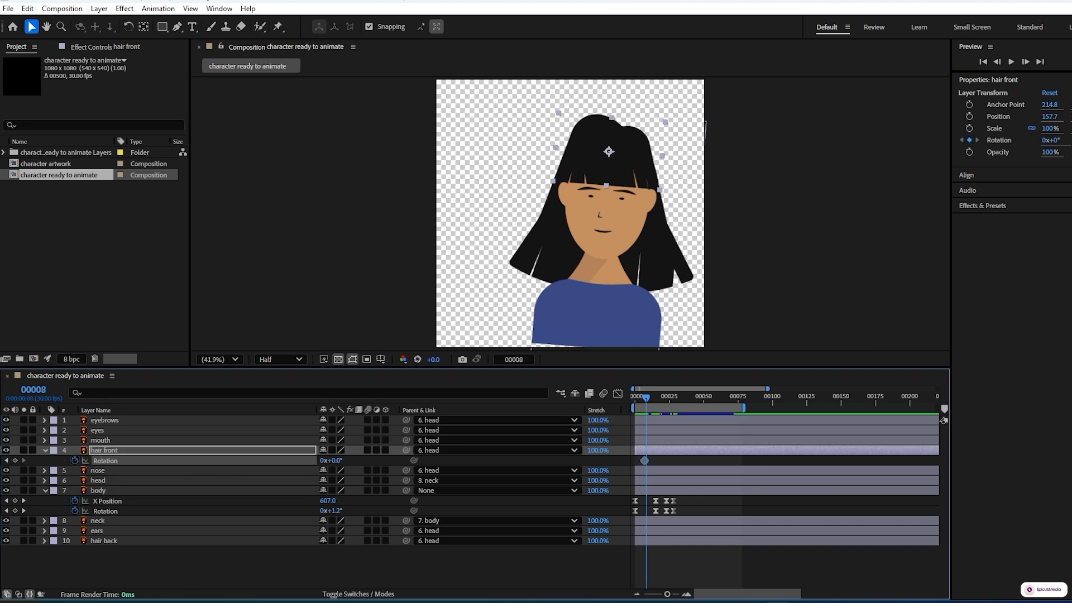
Step: Set the hair front layer's Rotation to -7° at frame 16
{"action": "key", "text": "space"}
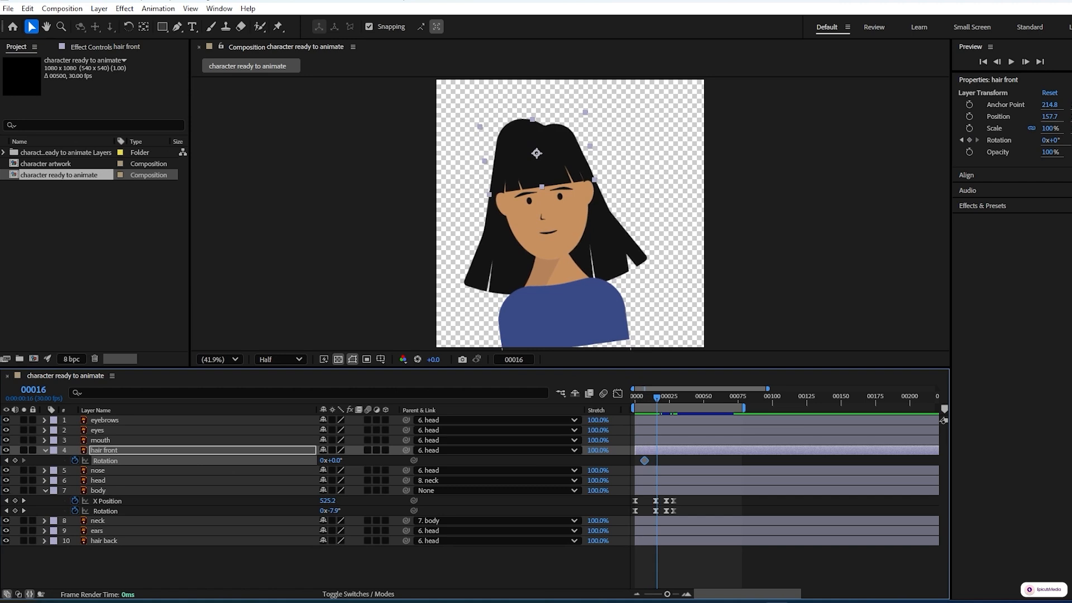
{"action": "left_click", "coordinate": [335, 462]}
{"action": "type", "text": "-7"}
{"action": "left_click", "coordinate": [40, 550]}
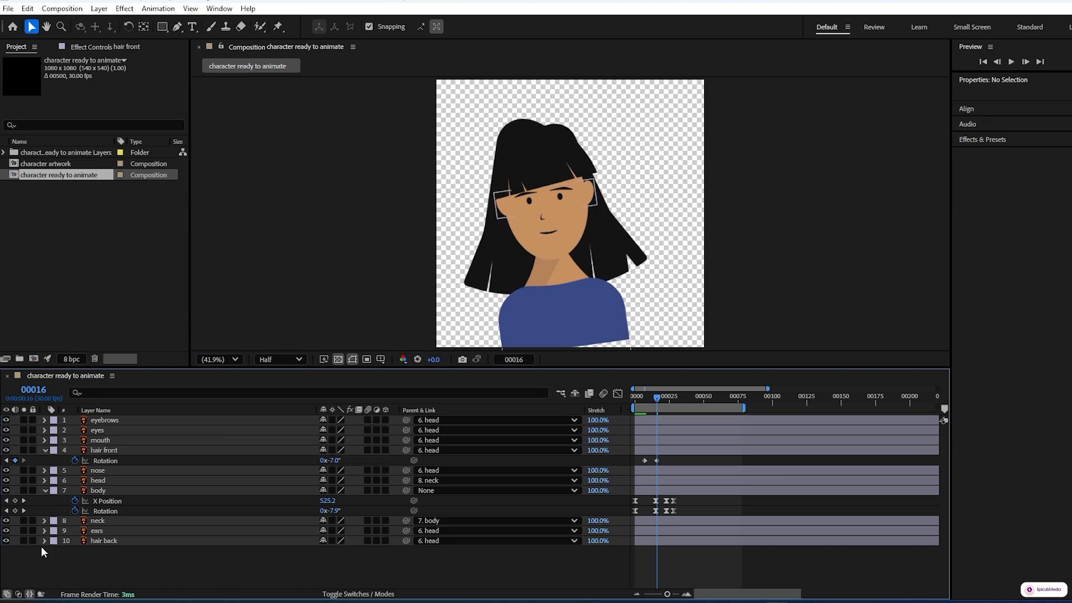
Step: Hide the hair back layer and compare the hair front's Rotation keyframes at frames 7 and 16
{"action": "left_click", "coordinate": [6, 540]}
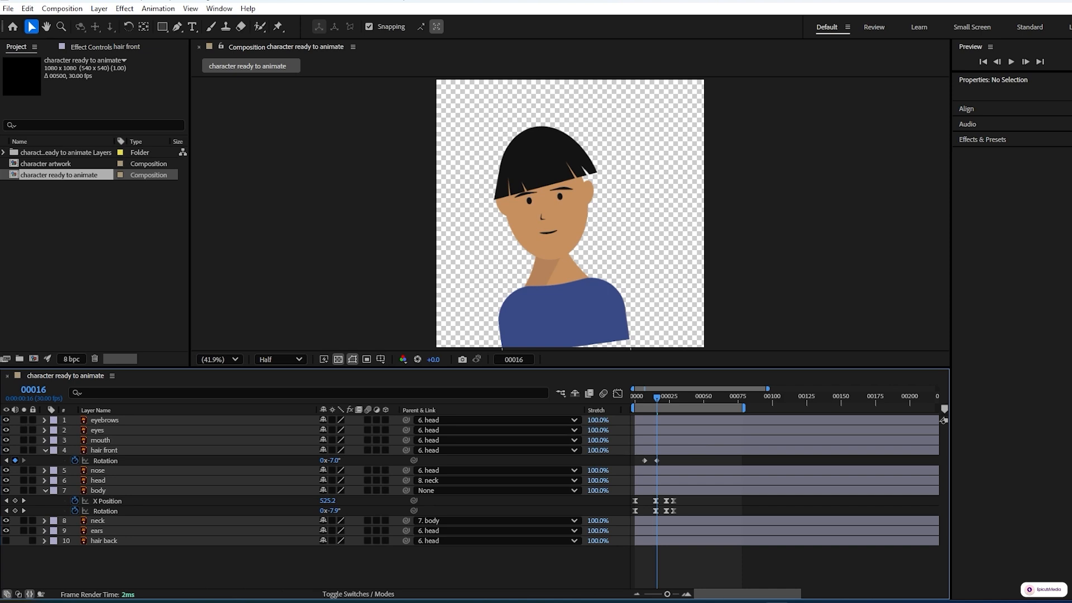
{"action": "left_click", "coordinate": [6, 460]}
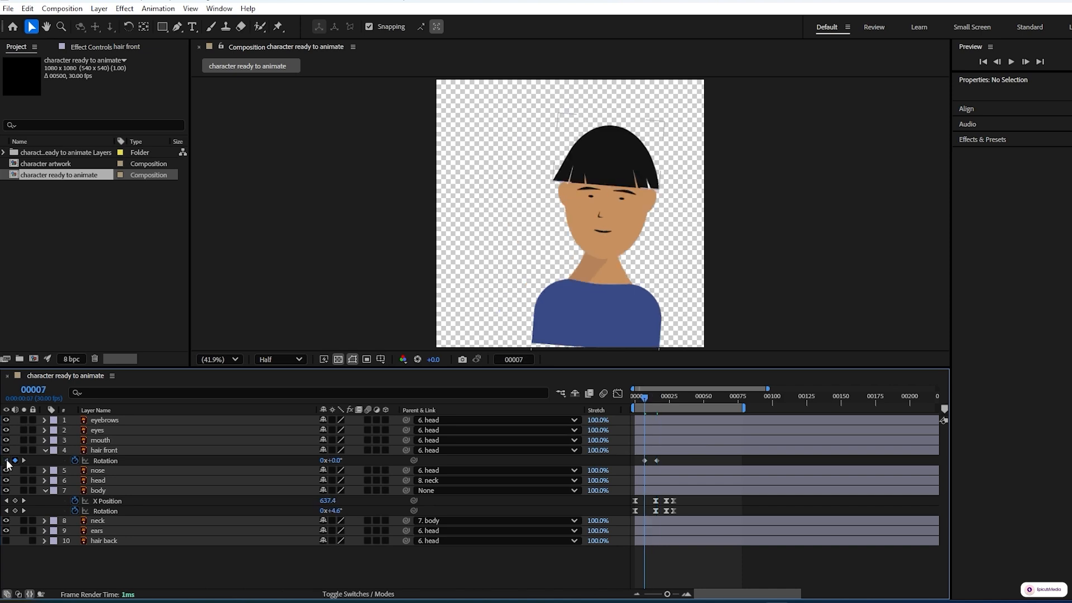
{"action": "left_click", "coordinate": [24, 460]}
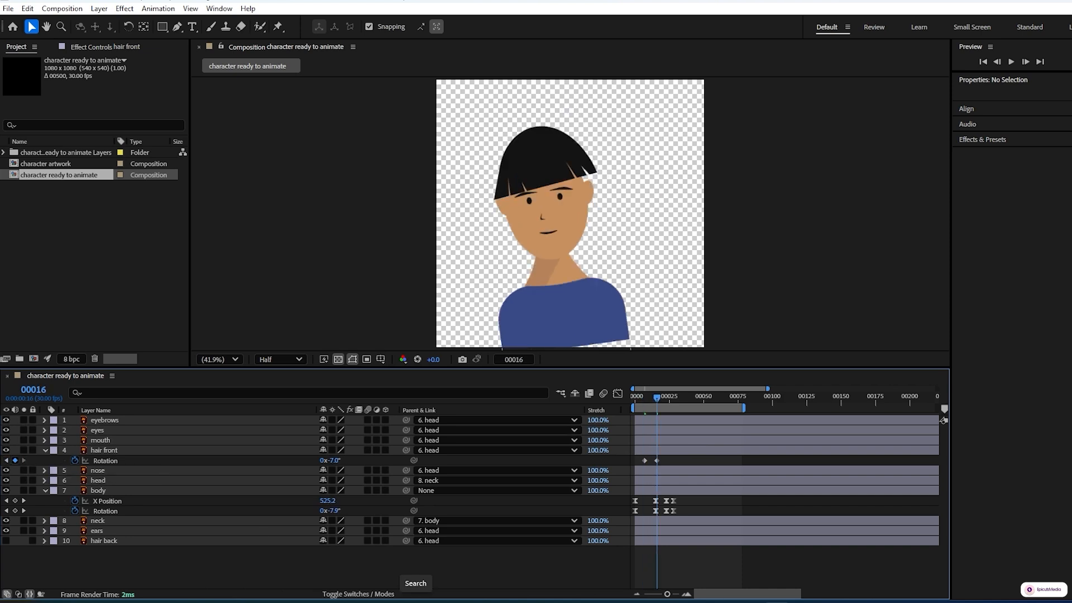
Step: Set the hair front layer's Rotation to 5° at frame 23
{"action": "key", "text": "Page_Down"}
{"action": "key", "text": "Page_Down"}
{"action": "key", "text": "Page_Down"}
{"action": "key", "text": "Page_Down"}
{"action": "key", "text": "Page_Down"}
{"action": "key", "text": "Page_Down"}
{"action": "key", "text": "Page_Down"}
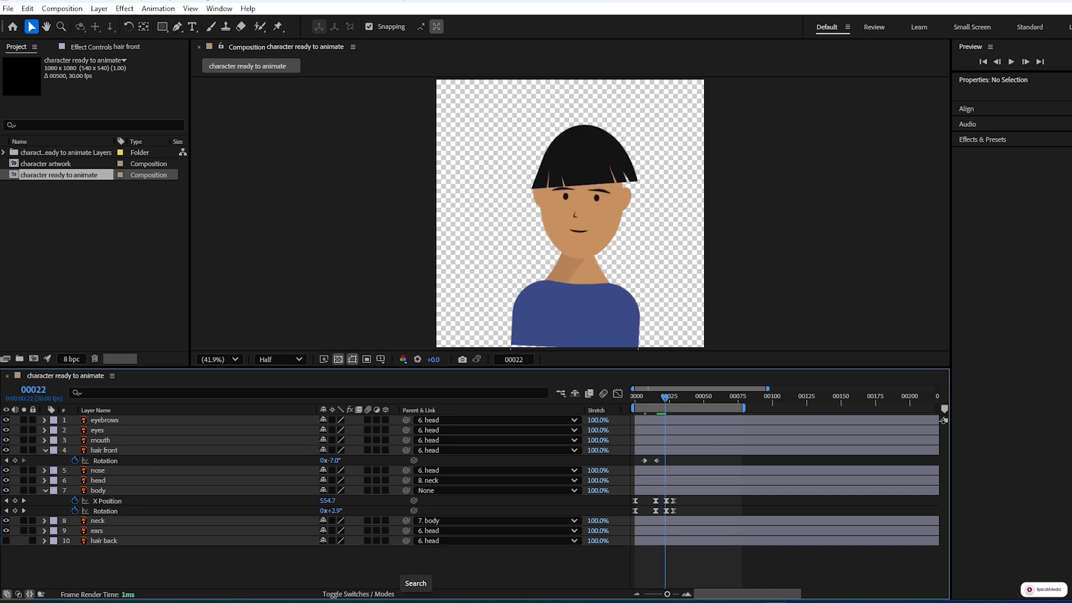
{"action": "left_click", "coordinate": [334, 460]}
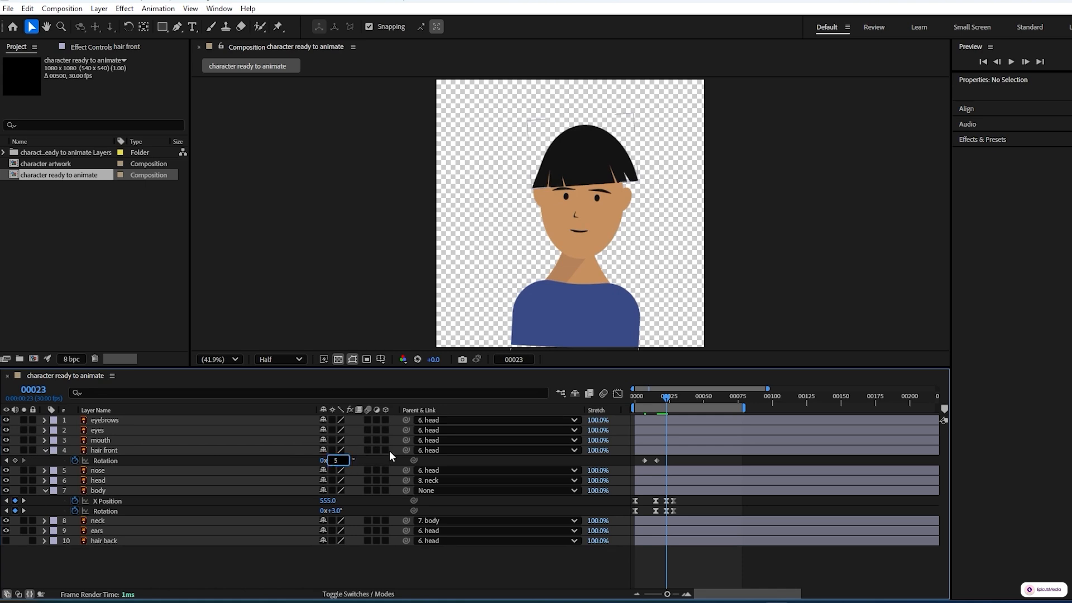
{"action": "left_click", "coordinate": [491, 463]}
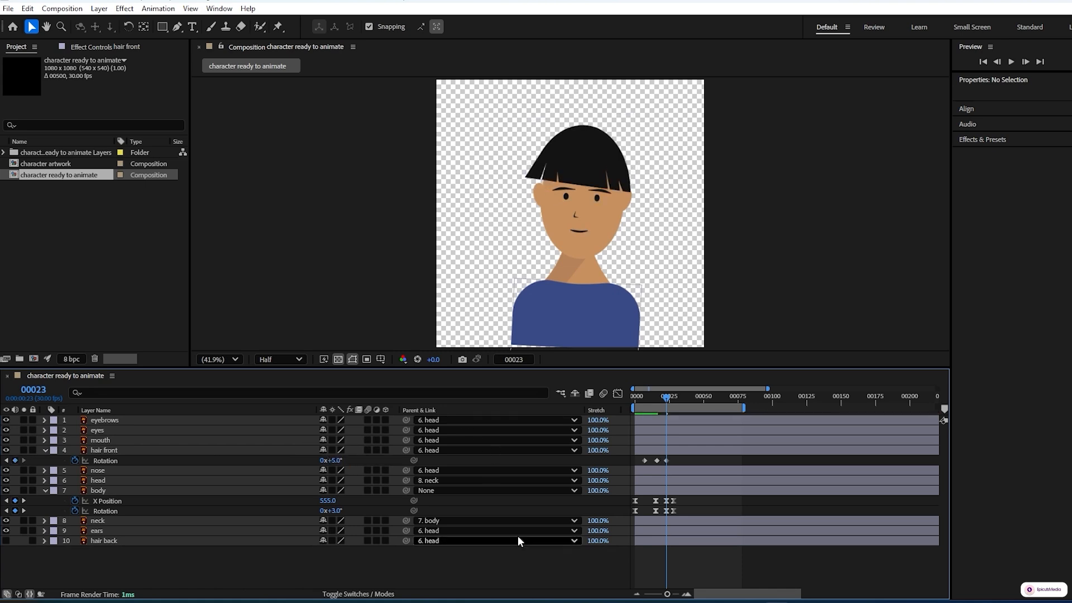
Step: Set the hair front layer's Rotation to -2° at frame 26
{"action": "key", "text": "space"}
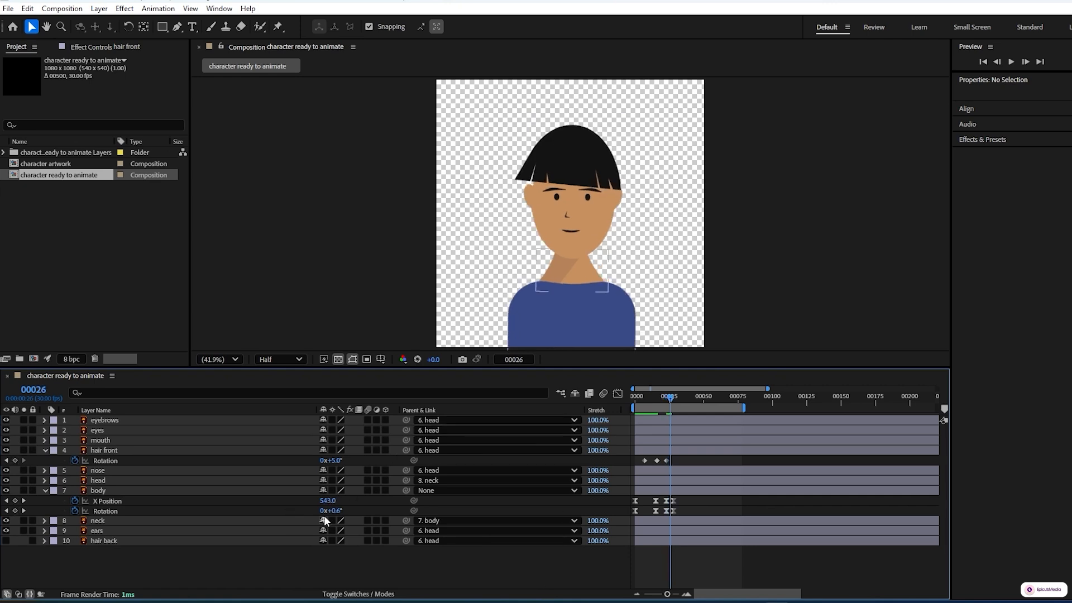
{"action": "left_click", "coordinate": [336, 460]}
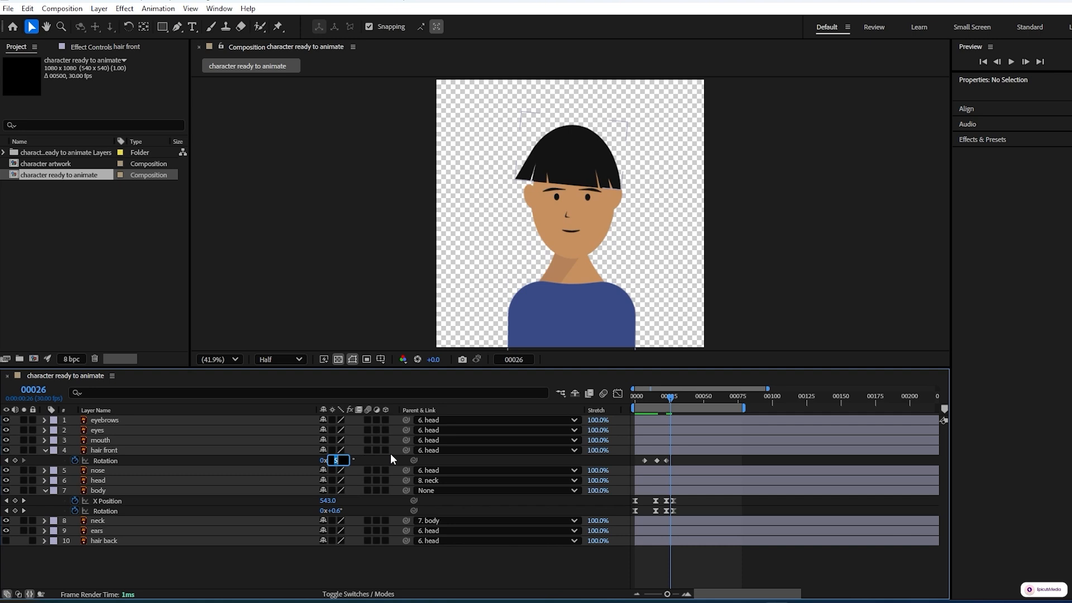
{"action": "type", "text": "-2"}
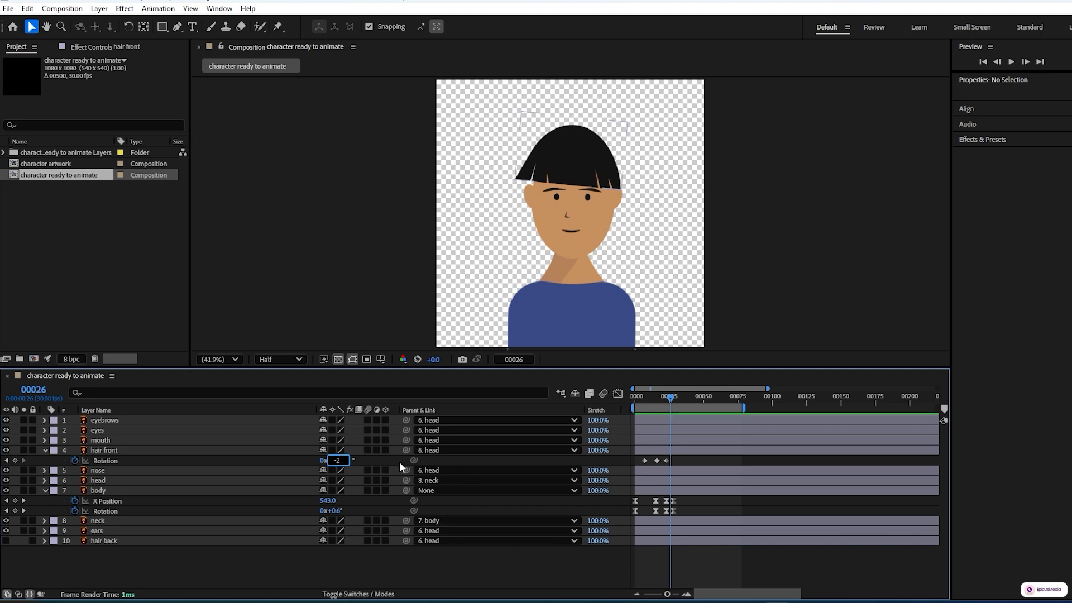
{"action": "key", "text": "Return"}
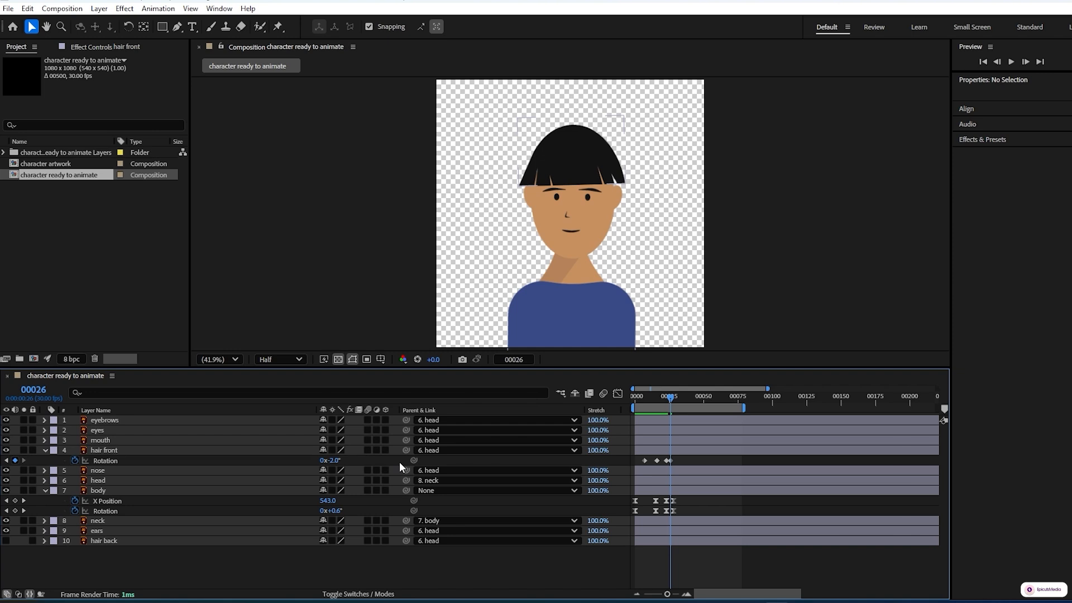
Step: Set the hair front layer's Rotation to 0° at frame 29 and preview the animation from the first frame
{"action": "key", "text": "Page_Down"}
{"action": "key", "text": "Page_Down"}
{"action": "key", "text": "Page_Down"}
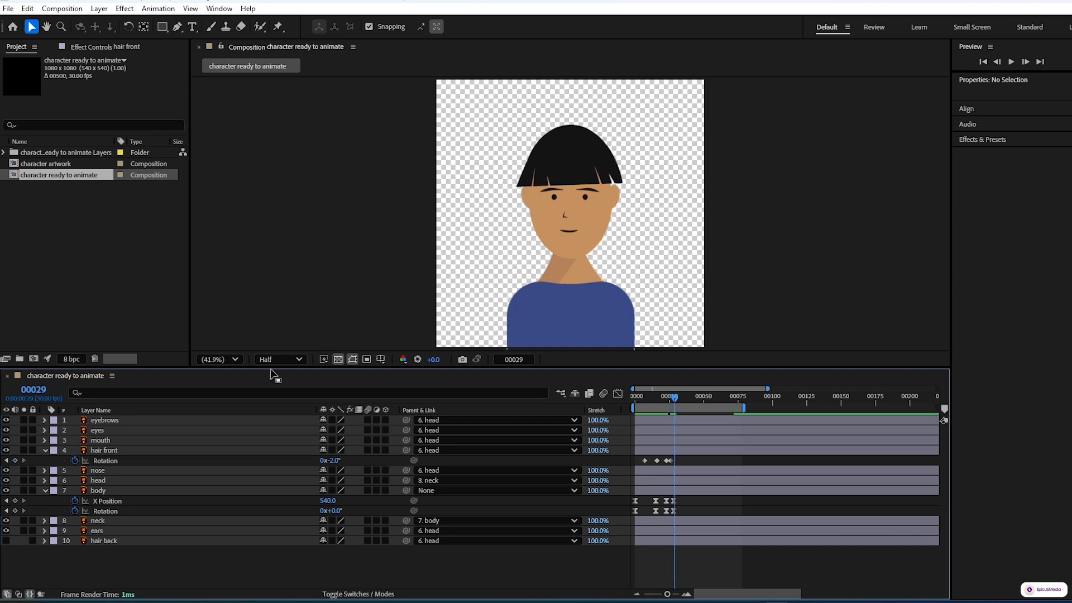
{"action": "left_click", "coordinate": [331, 462]}
{"action": "type", "text": "0"}
{"action": "key", "text": "Return"}
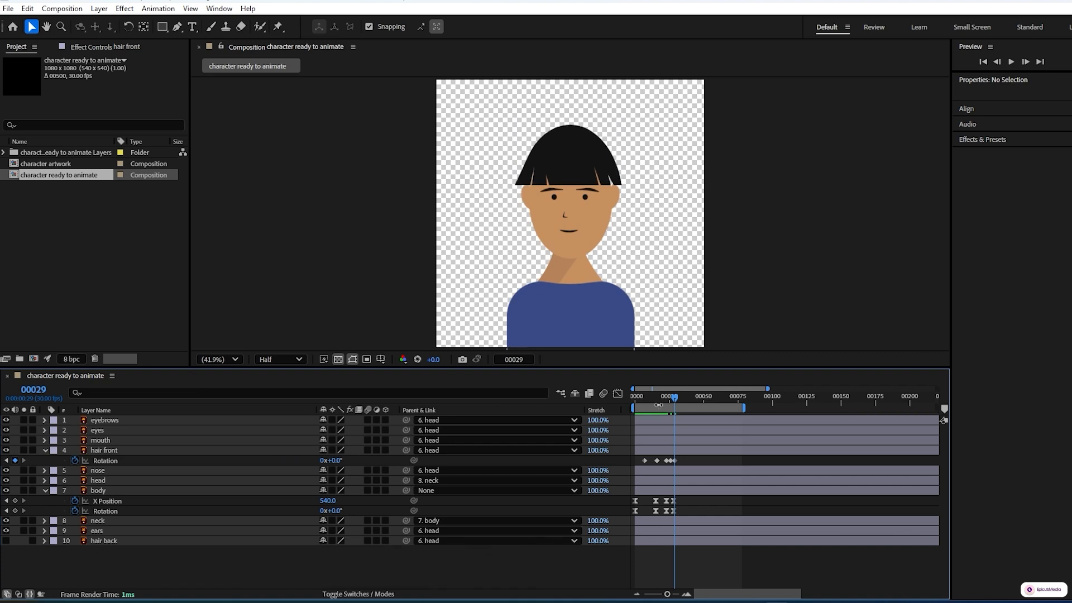
{"action": "left_click_drag", "start_coordinate": [673, 397], "coordinate": [634, 400]}
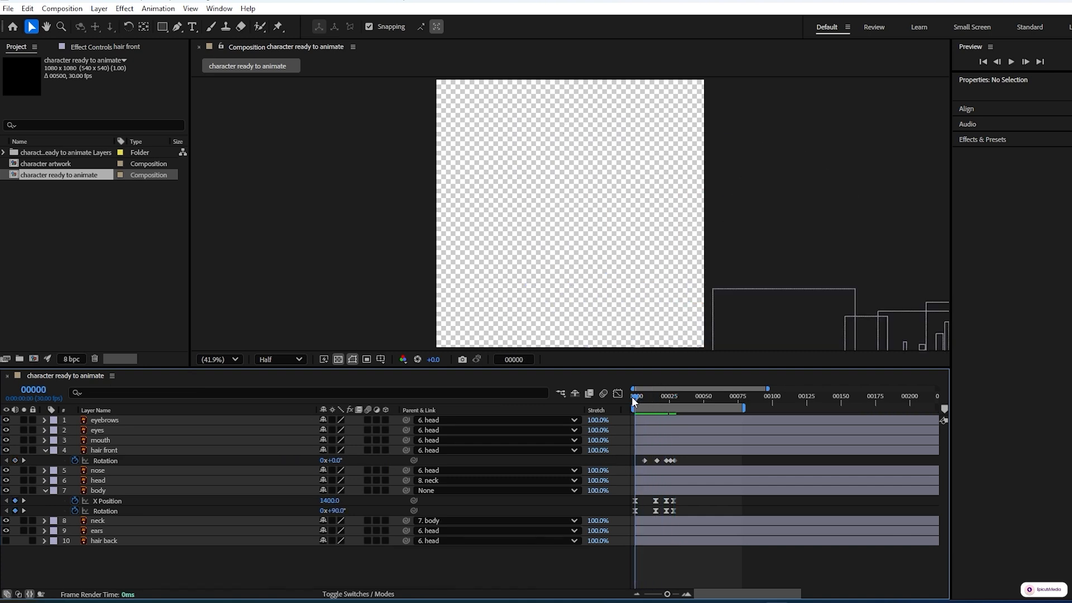
{"action": "key", "text": "space"}
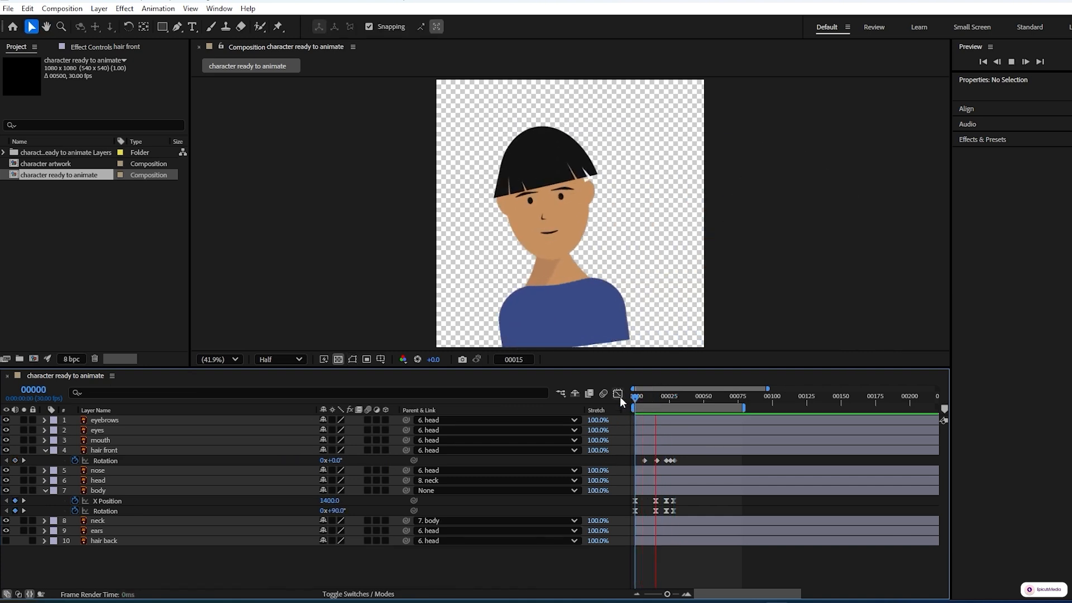
{"action": "key", "text": "space"}
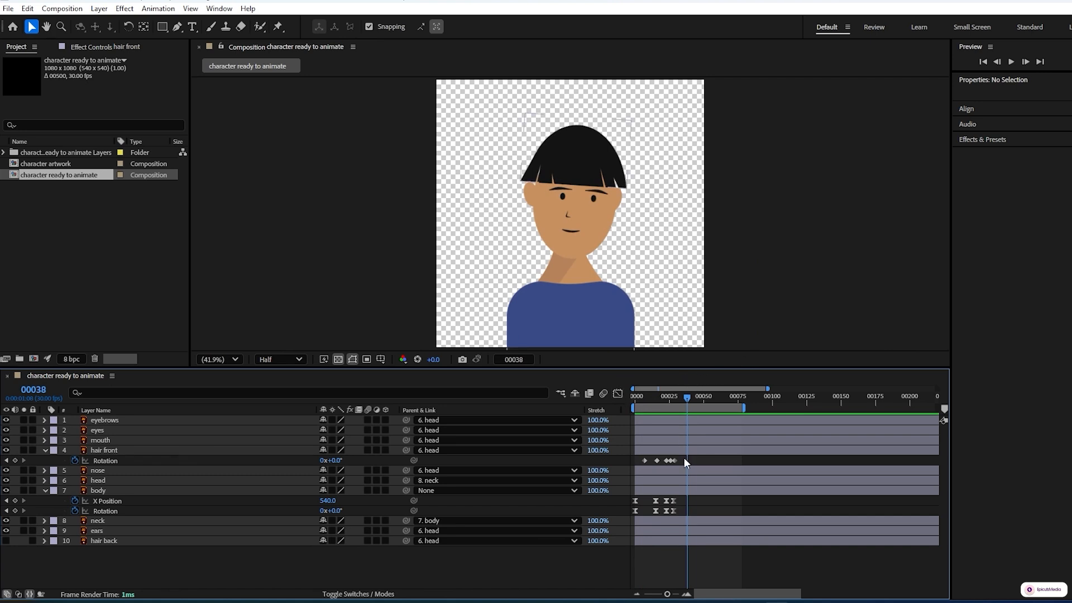
Step: Apply Easy Ease to all hair front Rotation keyframes and show their speed graph
{"action": "left_click_drag", "start_coordinate": [682, 456], "coordinate": [641, 467]}
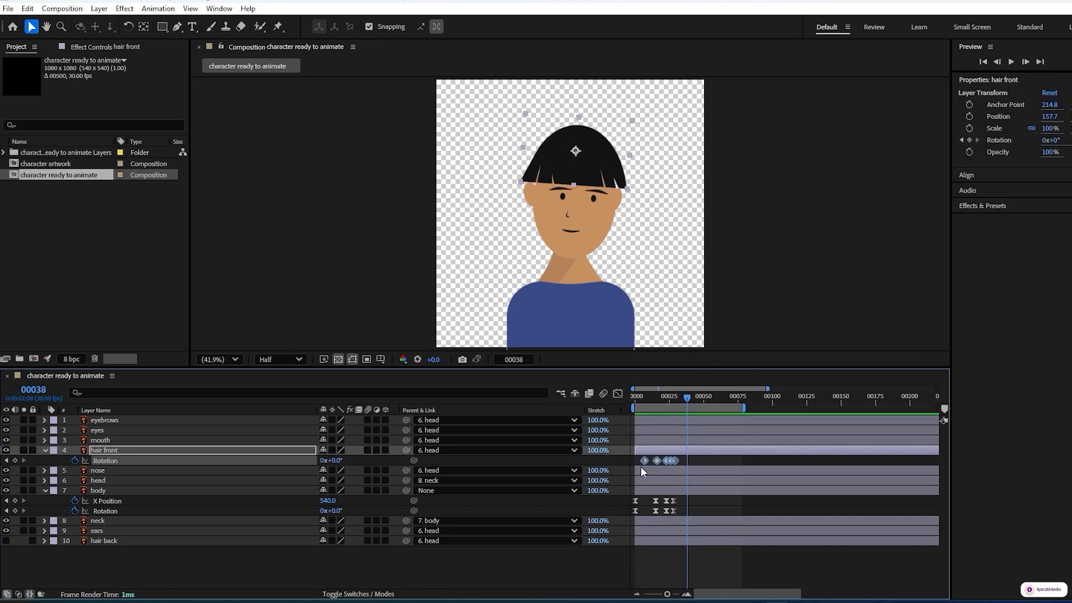
{"action": "key", "text": "F9"}
{"action": "left_click", "coordinate": [617, 392]}
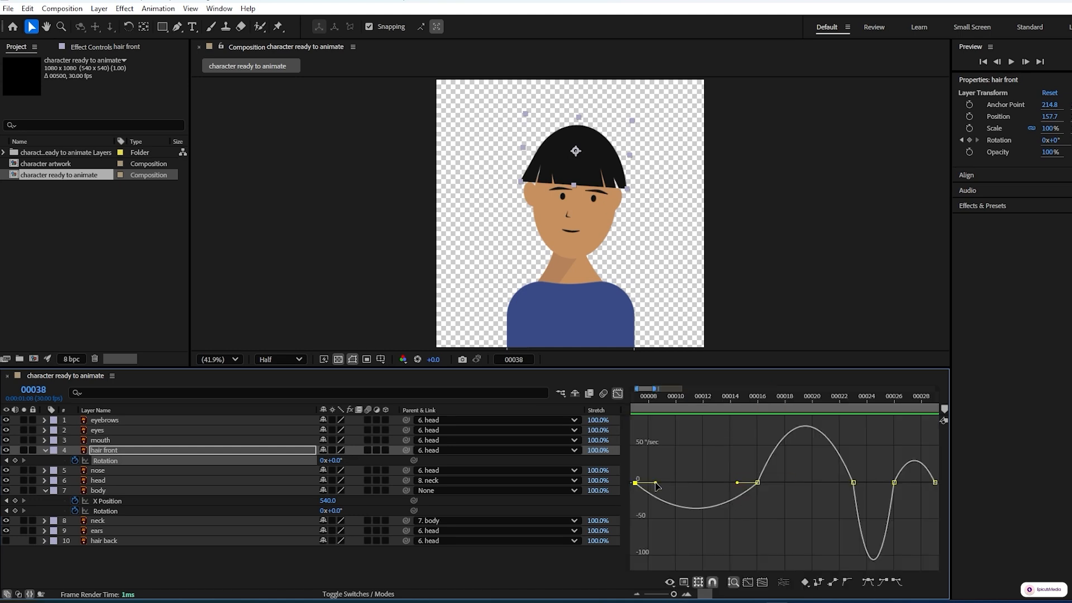
Step: Lengthen the keyframe handles on the hair front's rotation speed graph for sharper speed peaks and preview the motion
{"action": "left_click_drag", "start_coordinate": [656, 485], "coordinate": [684, 480]}
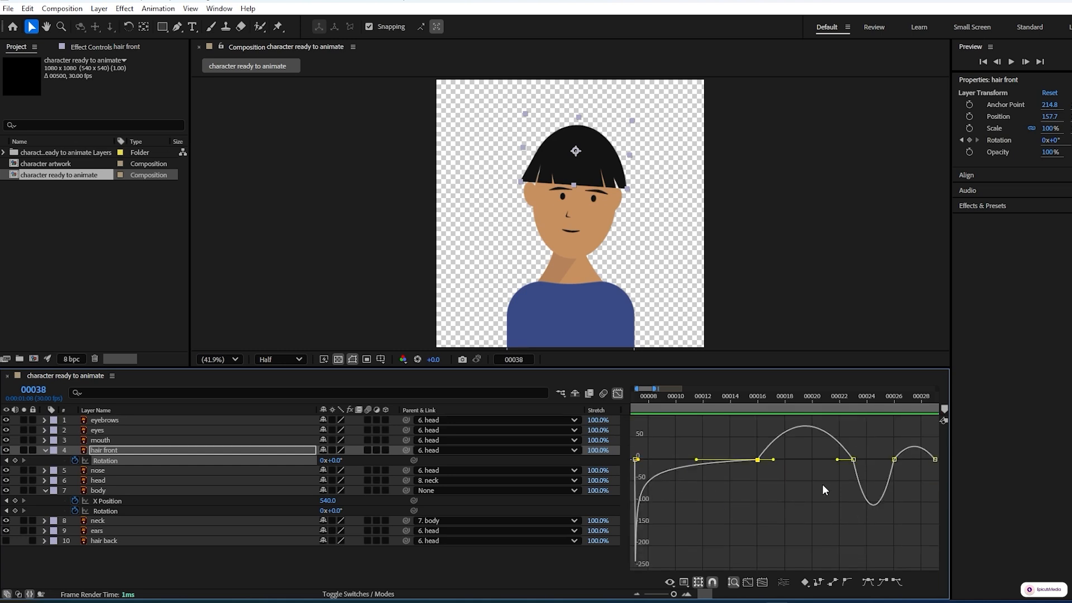
{"action": "left_click_drag", "start_coordinate": [773, 459], "coordinate": [907, 528]}
{"action": "left_click_drag", "start_coordinate": [926, 531], "coordinate": [919, 531]}
{"action": "key", "text": "space"}
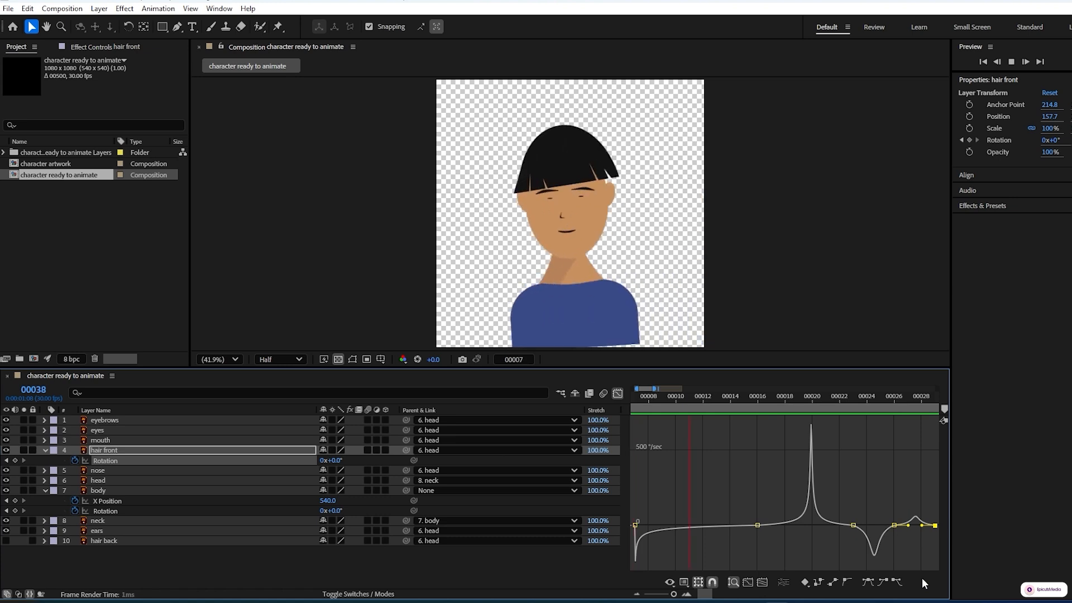
{"action": "key", "text": "space"}
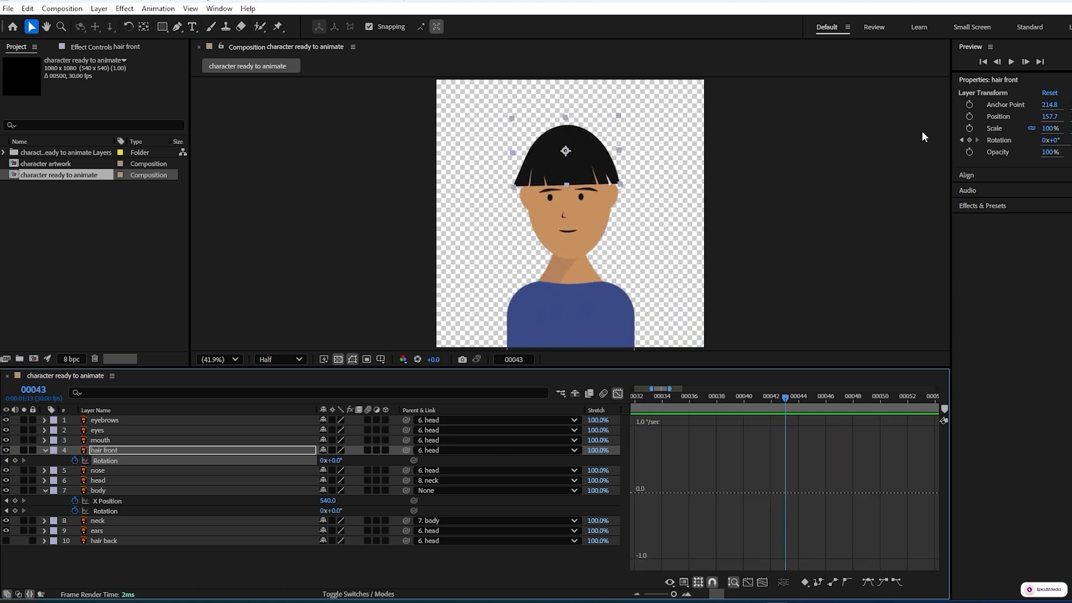
Step: Close the graph editor and make the hair back layer visible again
{"action": "left_click", "coordinate": [618, 393]}
{"action": "scroll", "coordinate": [692, 547], "scroll_direction": "left", "scroll_amount": 3}
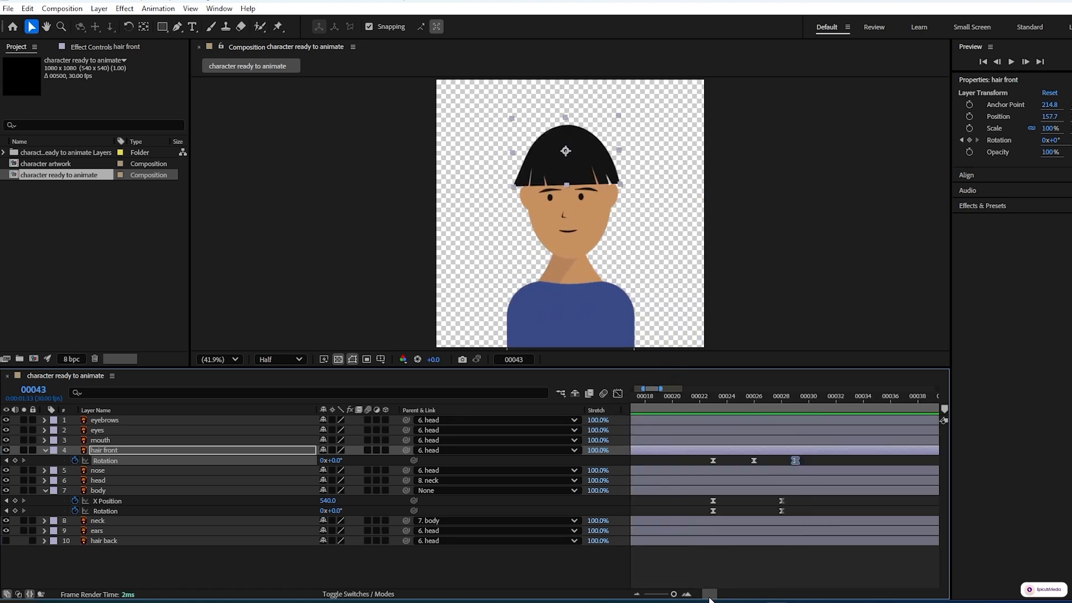
{"action": "left_click_drag", "start_coordinate": [709, 598], "coordinate": [672, 596]}
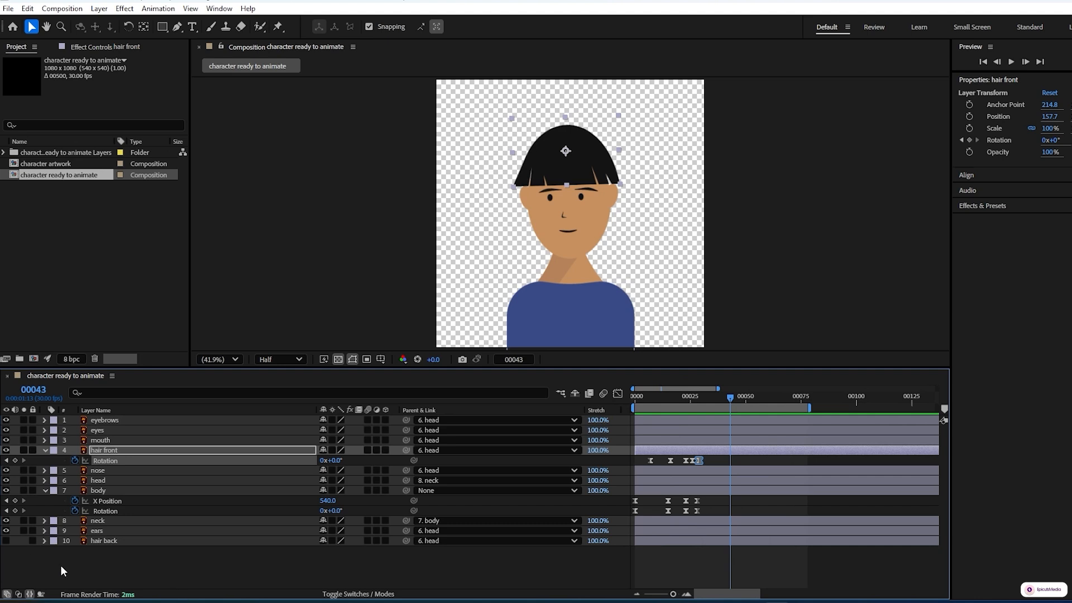
{"action": "left_click", "coordinate": [7, 540]}
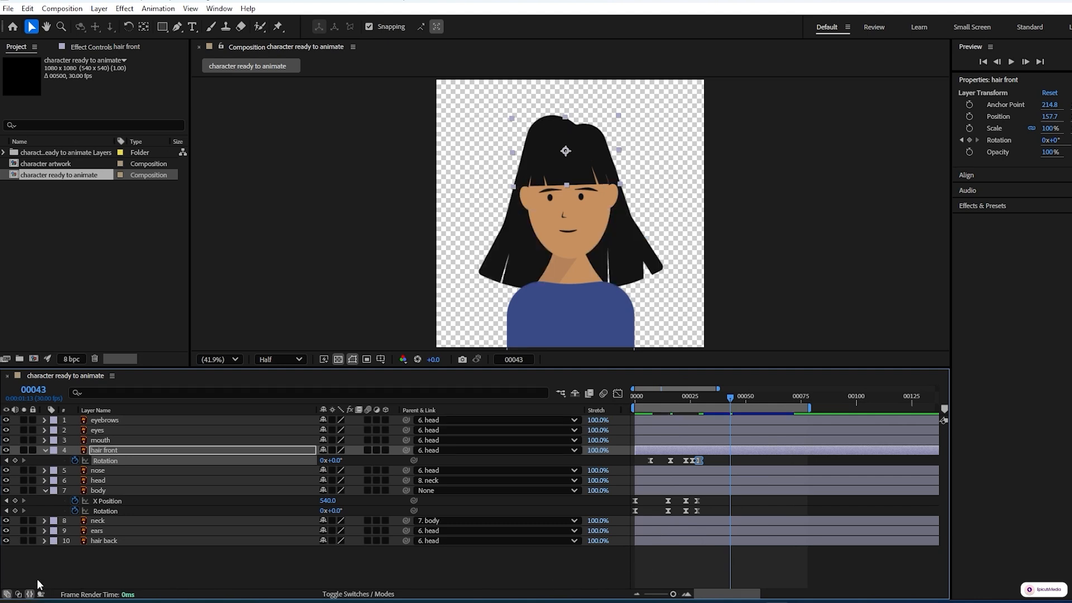
Step: Collapse the body layer's properties and add a first Rotation keyframe to the hair back layer at frame 7
{"action": "left_click", "coordinate": [6, 461]}
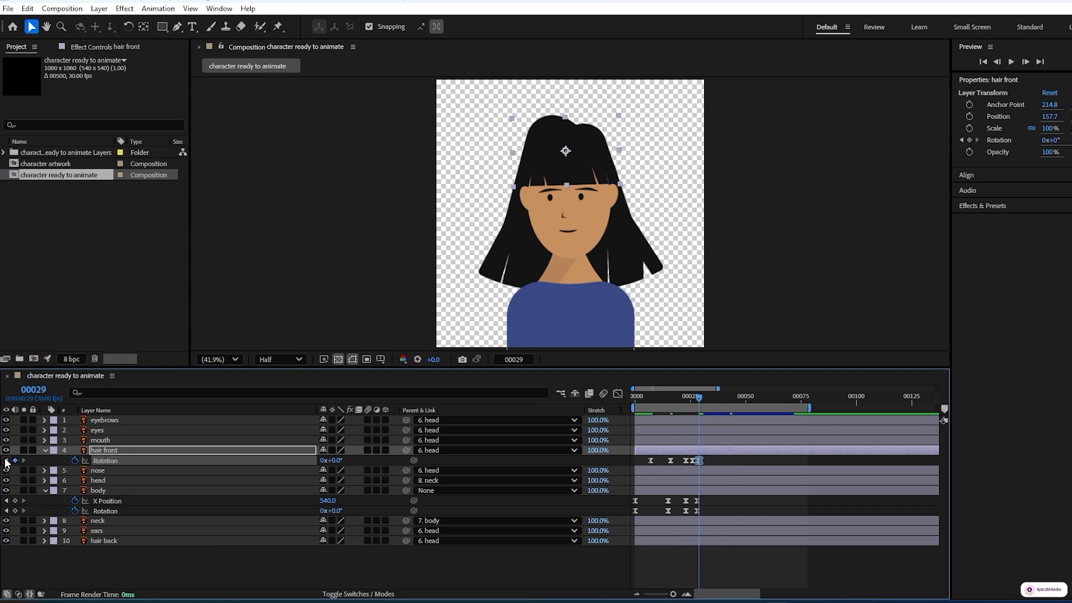
{"action": "left_click", "coordinate": [6, 461]}
{"action": "left_click", "coordinate": [6, 461]}
{"action": "left_click", "coordinate": [6, 461]}
{"action": "left_click", "coordinate": [5, 461]}
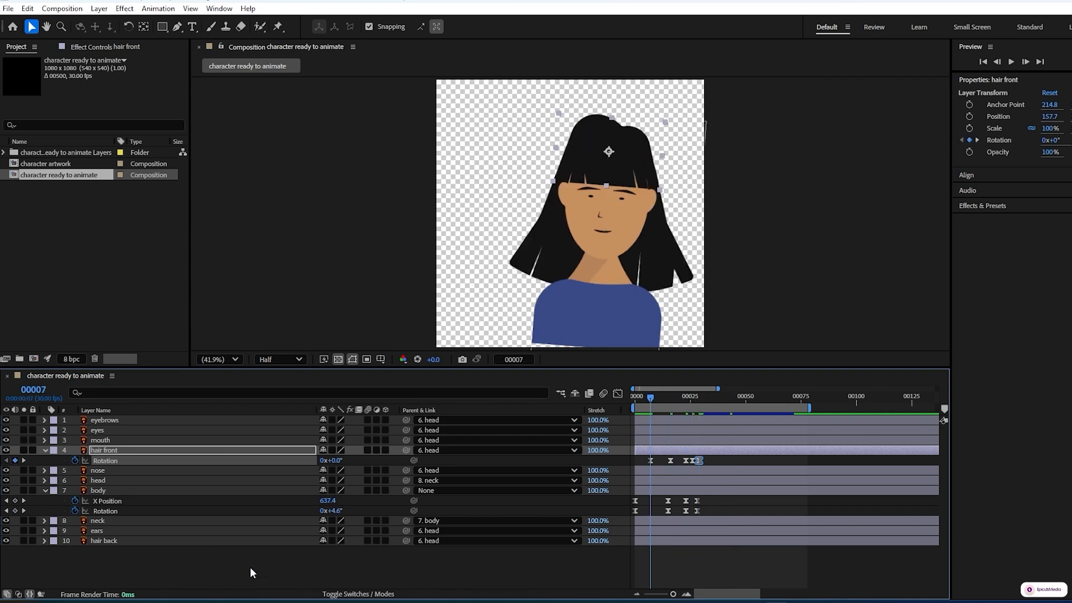
{"action": "left_click", "coordinate": [44, 490]}
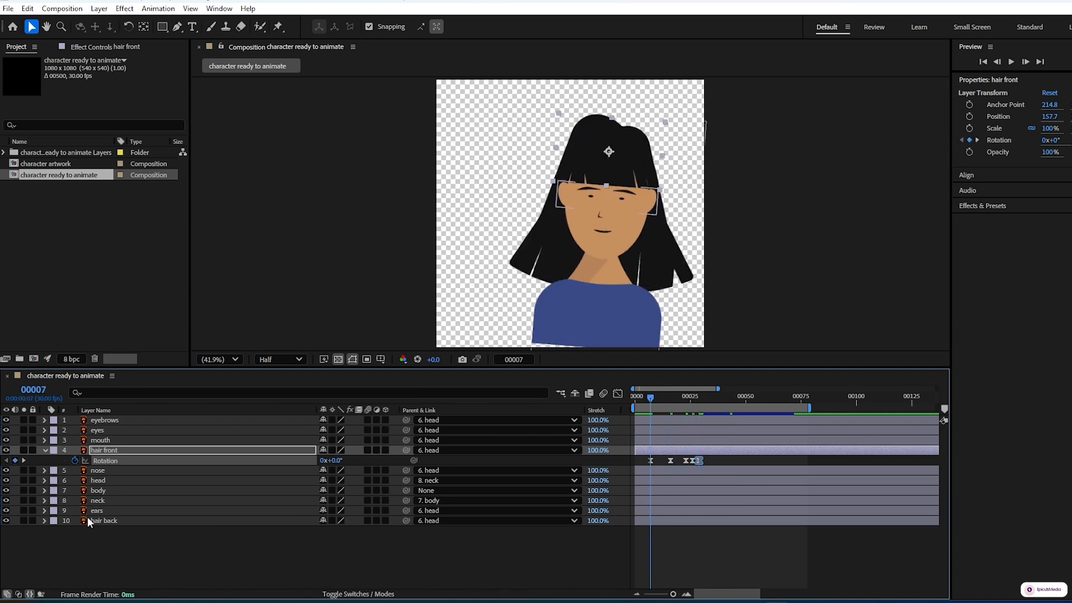
{"action": "left_click", "coordinate": [167, 560]}
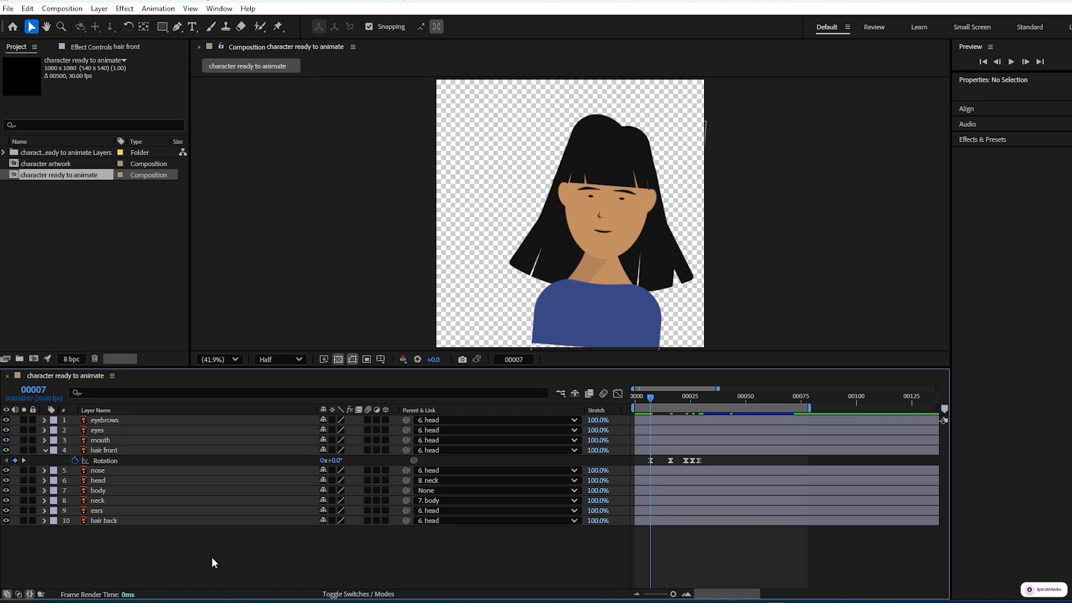
{"action": "left_click", "coordinate": [131, 522]}
{"action": "key", "text": "r"}
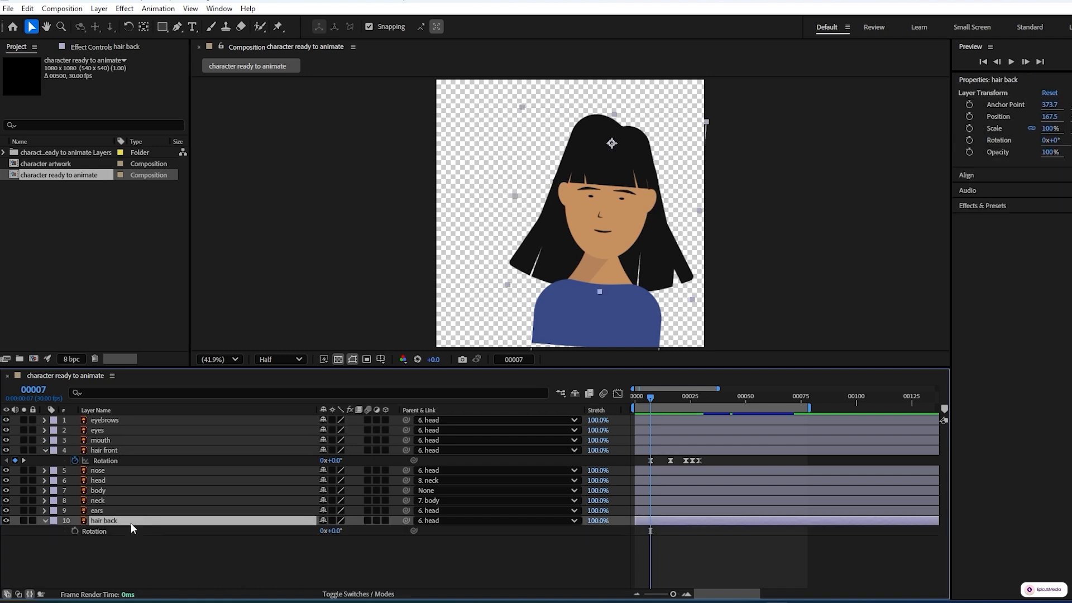
{"action": "left_click", "coordinate": [75, 531]}
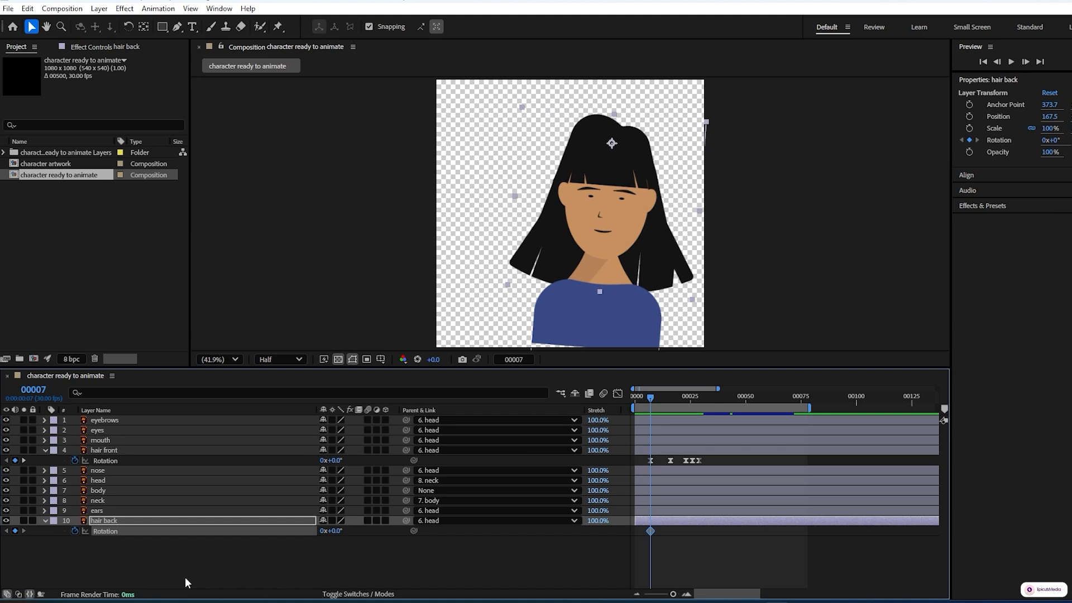
Step: Set the hair back layer's Rotation to -5° at frame 16
{"action": "key", "text": "Page_Down"}
{"action": "key", "text": "Page_Down"}
{"action": "key", "text": "Page_Down"}
{"action": "key", "text": "Page_Down"}
{"action": "key", "text": "Page_Down"}
{"action": "key", "text": "Page_Down"}
{"action": "key", "text": "Page_Down"}
{"action": "key", "text": "Page_Down"}
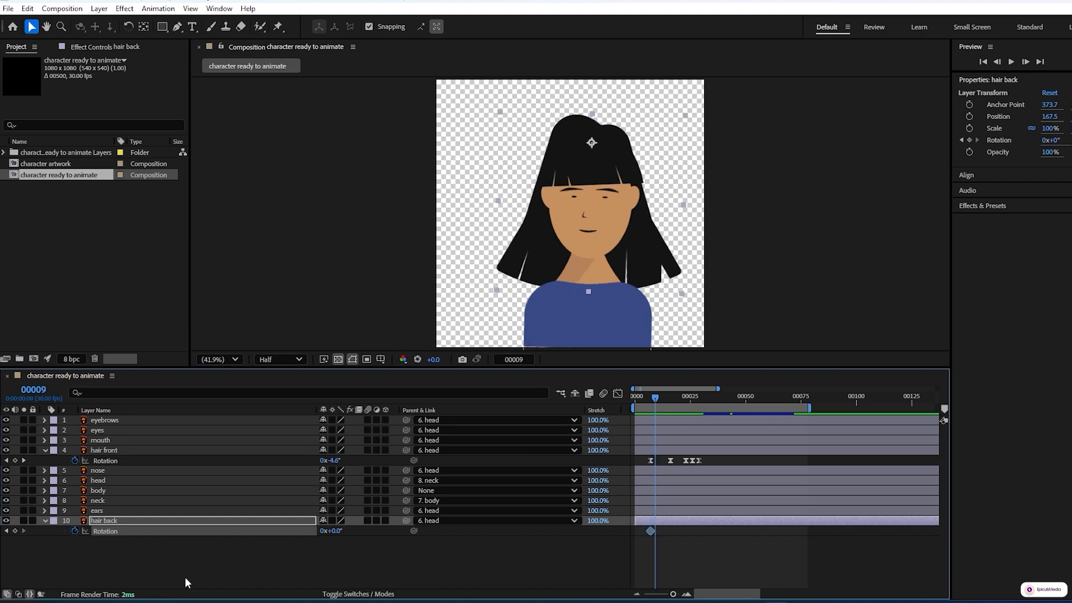
{"action": "key", "text": "Page_Down"}
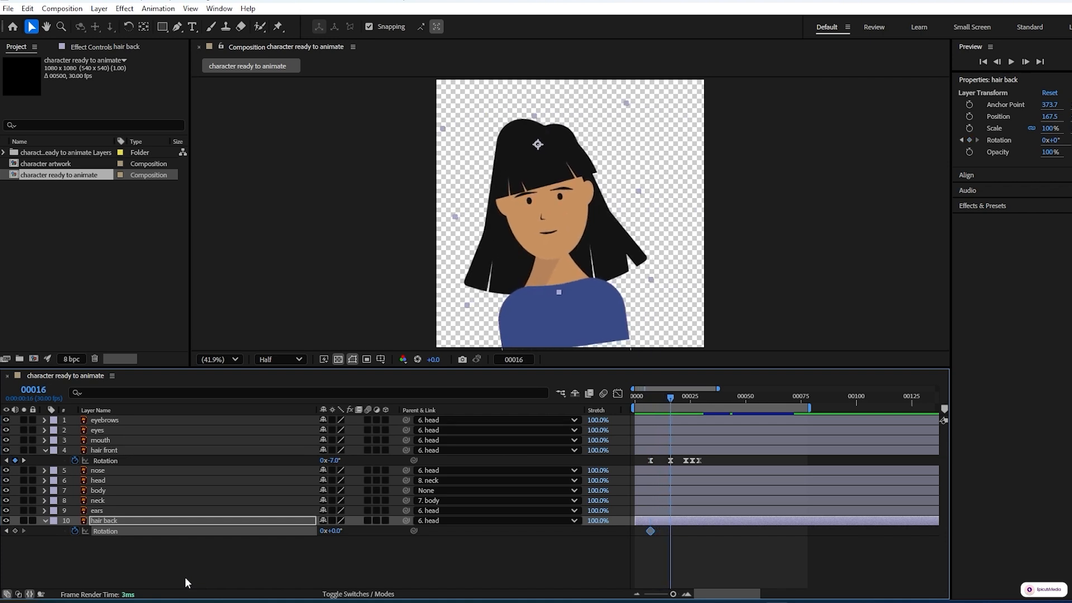
{"action": "left_click", "coordinate": [337, 532]}
{"action": "type", "text": "-5"}
{"action": "left_click", "coordinate": [377, 567]}
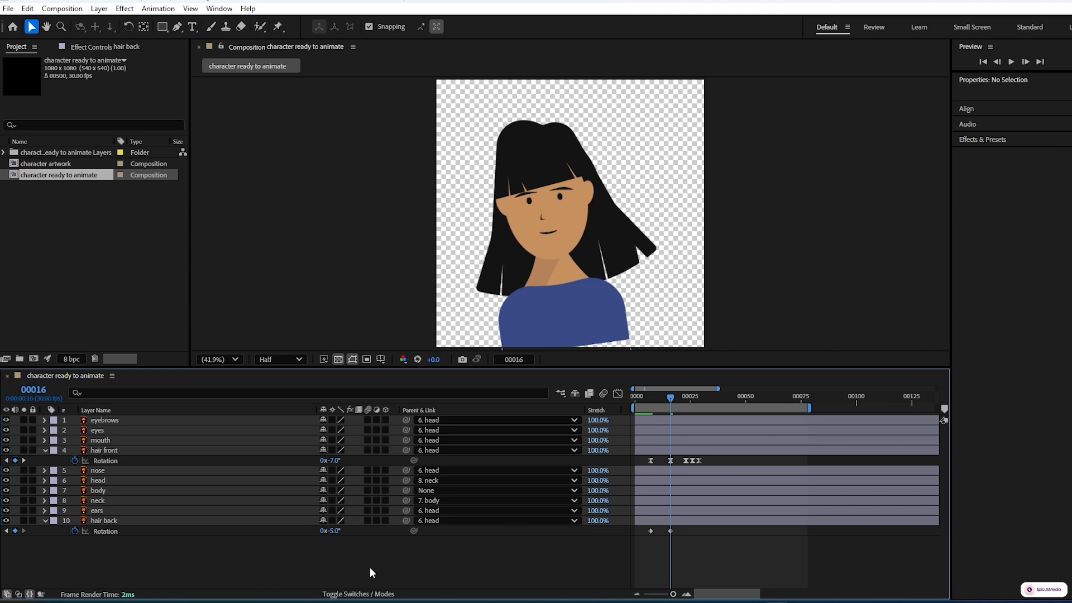
Step: Set the hair back layer's Rotation to 3° at frame 23
{"action": "key", "text": "space"}
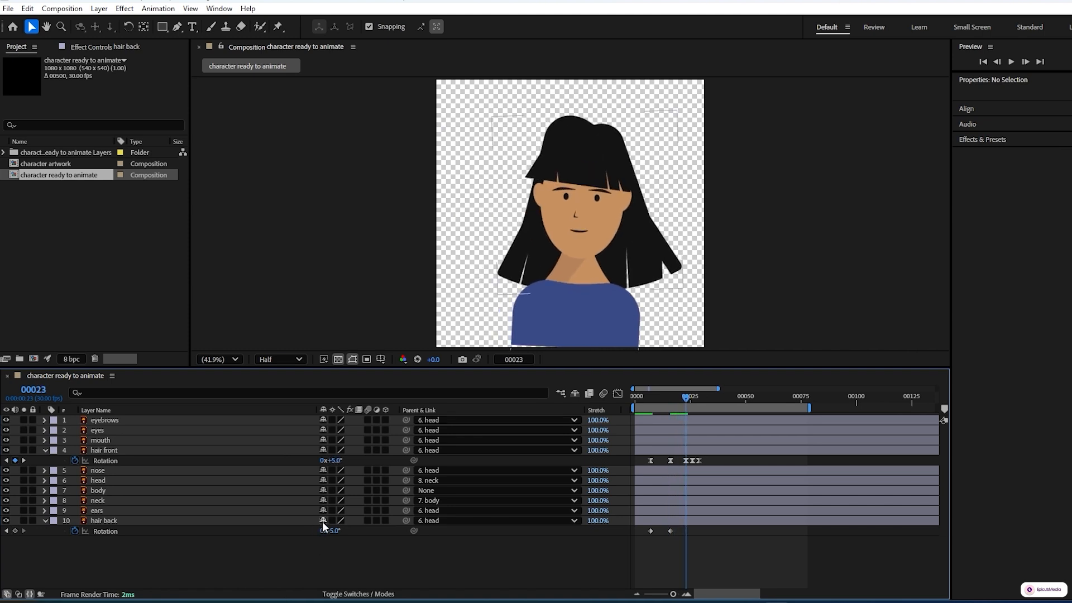
{"action": "left_click", "coordinate": [335, 531]}
{"action": "type", "text": "3"}
{"action": "key", "text": "Return"}
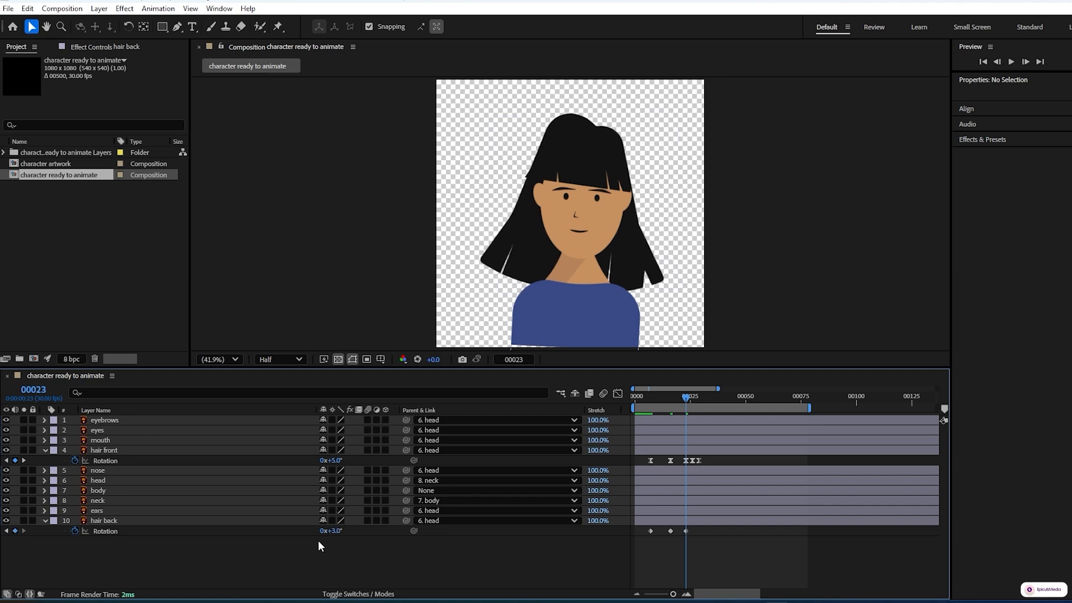
Step: Set the hair back layer's Rotation to -1° at frame 26
{"action": "key", "text": "space"}
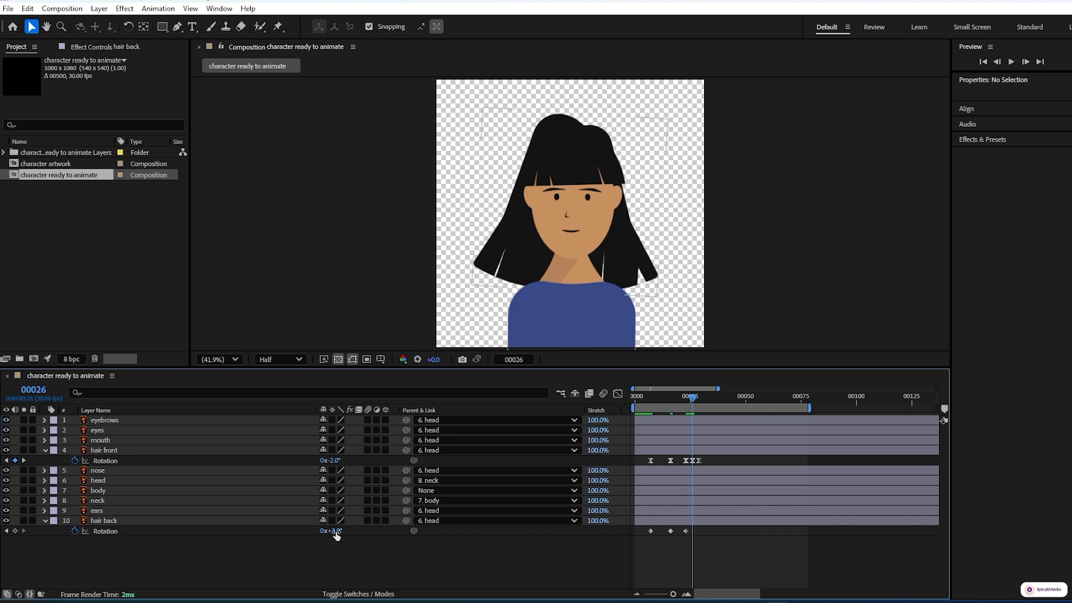
{"action": "left_click", "coordinate": [335, 531]}
{"action": "type", "text": "-1"}
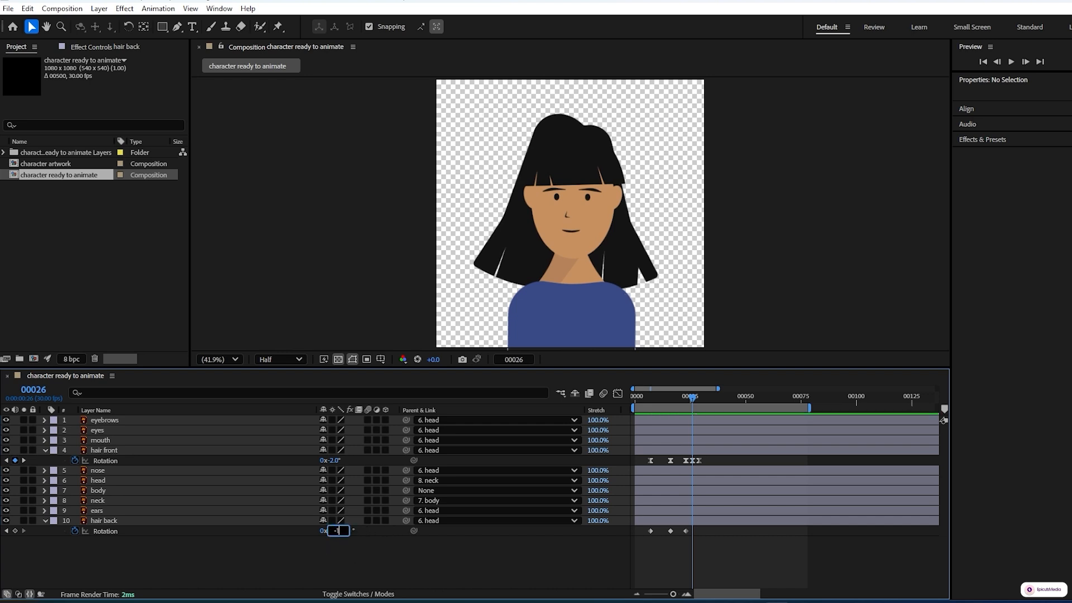
{"action": "key", "text": "Return"}
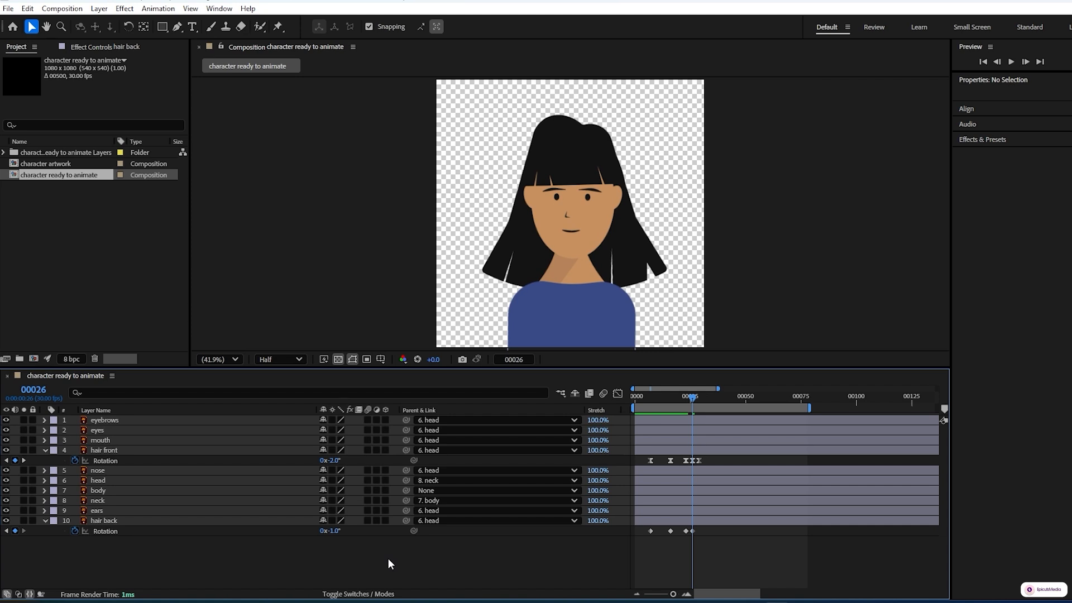
Step: Set the hair back layer's Rotation to 0° at frame 29
{"action": "key", "text": "Page_Down"}
{"action": "key", "text": "Page_Down"}
{"action": "key", "text": "Page_Down"}
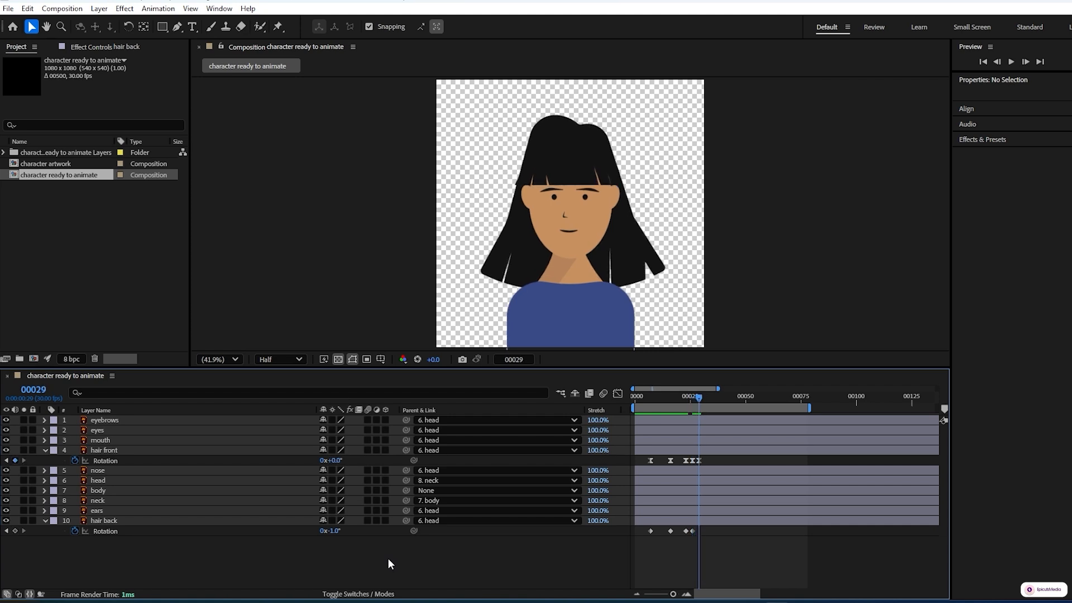
{"action": "left_click", "coordinate": [335, 531]}
{"action": "key", "text": "Return"}
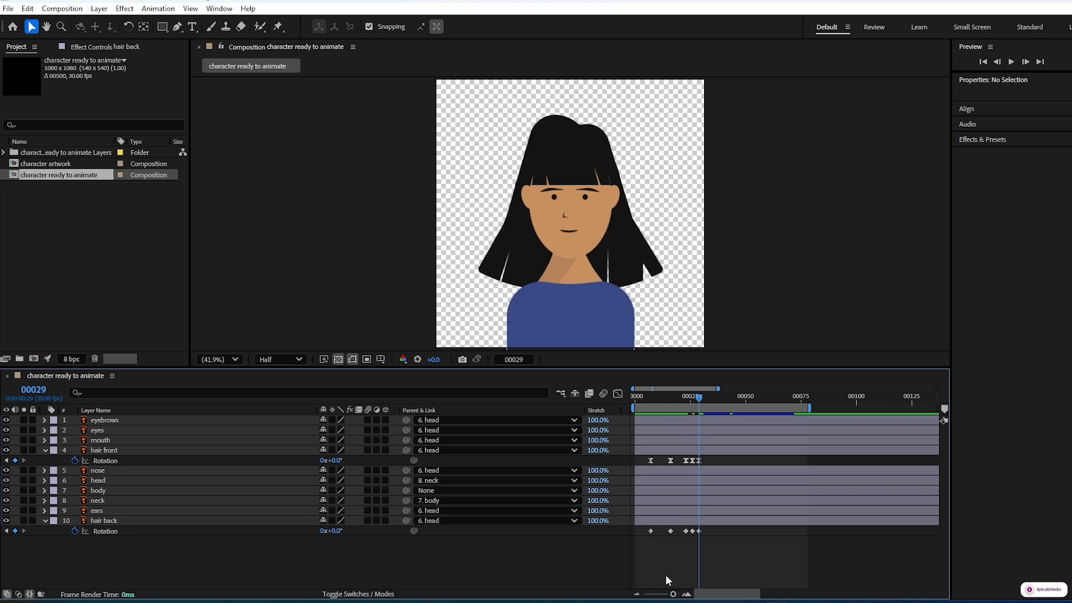
Step: Ease all the hair back Rotation keyframes and show their speed graph fitted to the view
{"action": "left_click_drag", "start_coordinate": [688, 550], "coordinate": [635, 527]}
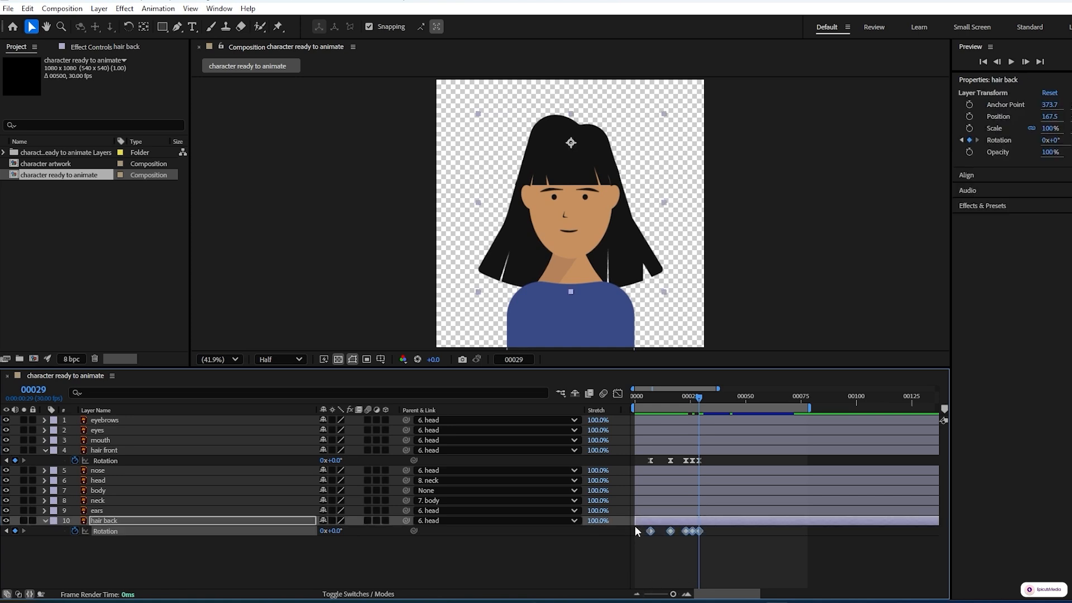
{"action": "left_click", "coordinate": [620, 394]}
{"action": "left_click", "coordinate": [762, 583]}
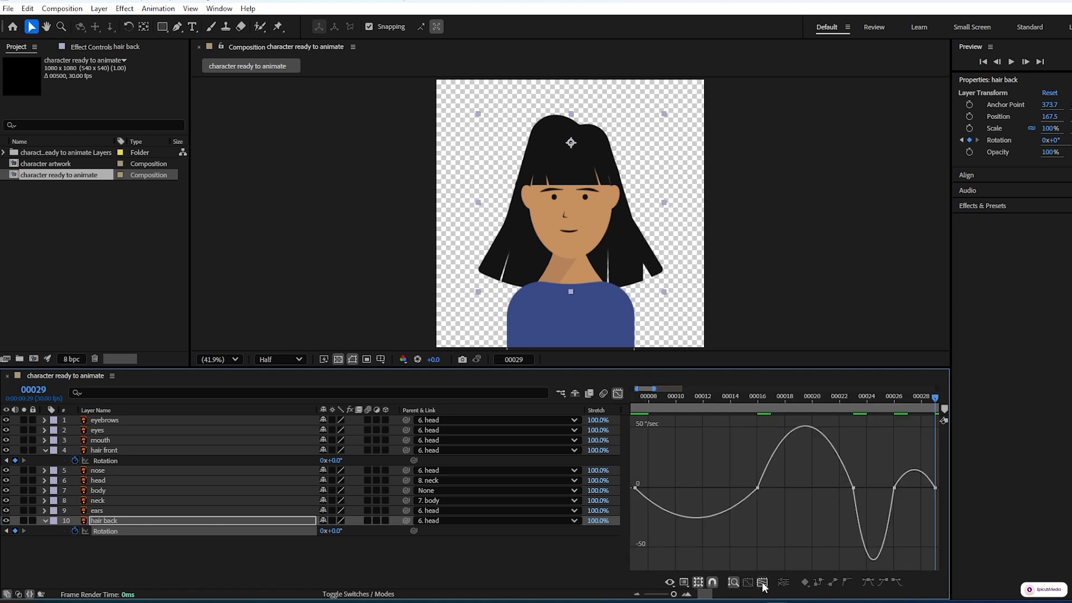
Step: Reshape the hair back's rotation speed curve between frames 7 and 16 for a fast start and a long slow-down
{"action": "left_click", "coordinate": [636, 487]}
{"action": "left_click_drag", "start_coordinate": [652, 490], "coordinate": [638, 488]}
{"action": "left_click", "coordinate": [635, 488]}
{"action": "left_click_drag", "start_coordinate": [737, 488], "coordinate": [696, 488]}
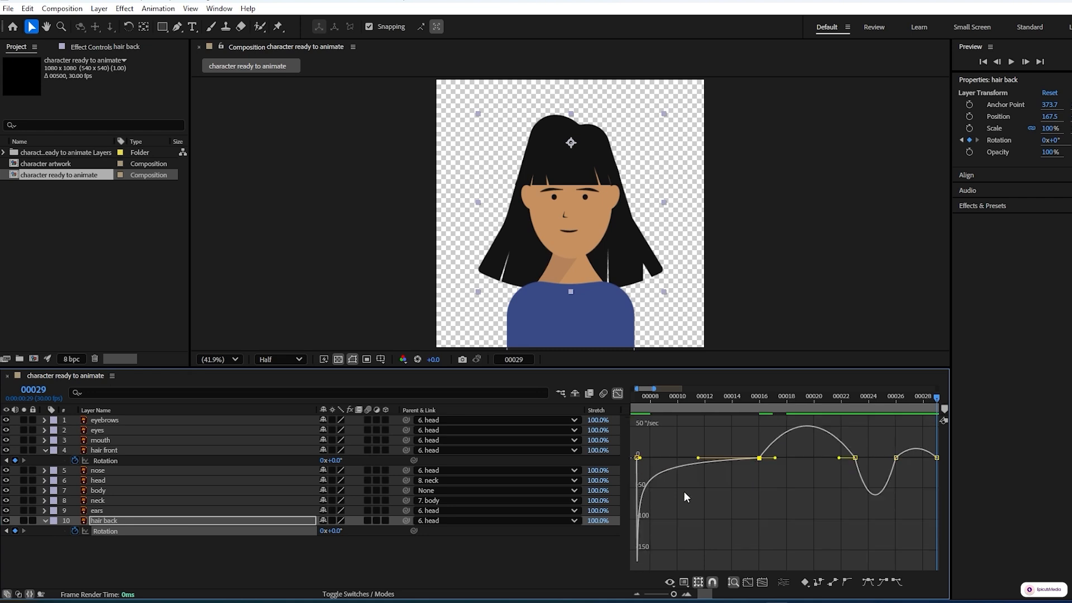
Step: Lengthen the hair back's speed graph handles between frames 16 and 29 for sharper speed peaks and preview the motion
{"action": "left_click_drag", "start_coordinate": [775, 458], "coordinate": [810, 463]}
{"action": "left_click_drag", "start_coordinate": [839, 489], "coordinate": [814, 488]}
{"action": "left_click_drag", "start_coordinate": [862, 522], "coordinate": [929, 524]}
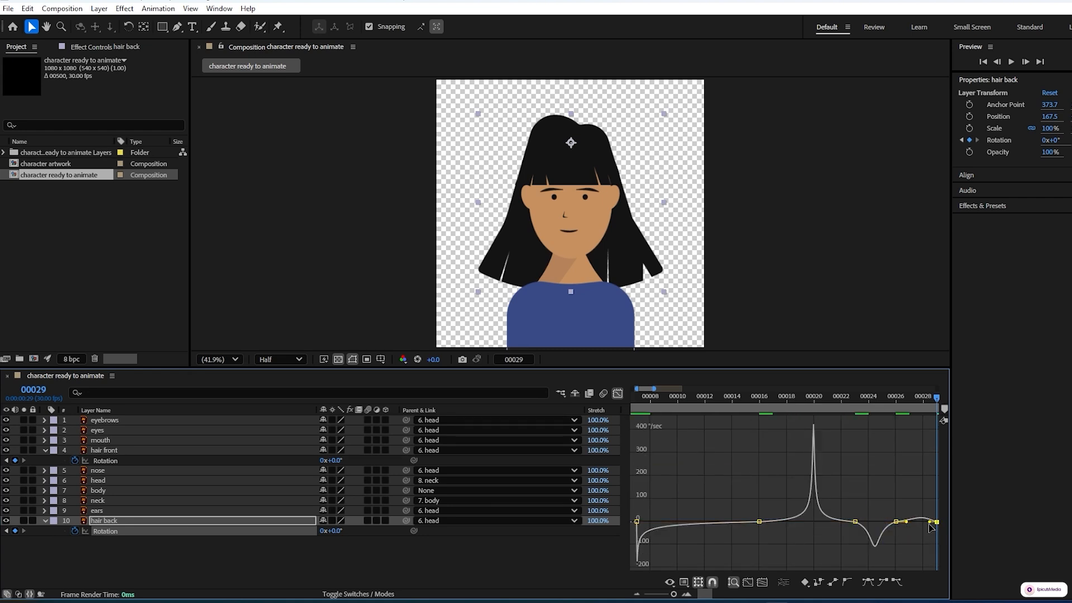
{"action": "left_click", "coordinate": [896, 521]}
{"action": "key", "text": "space"}
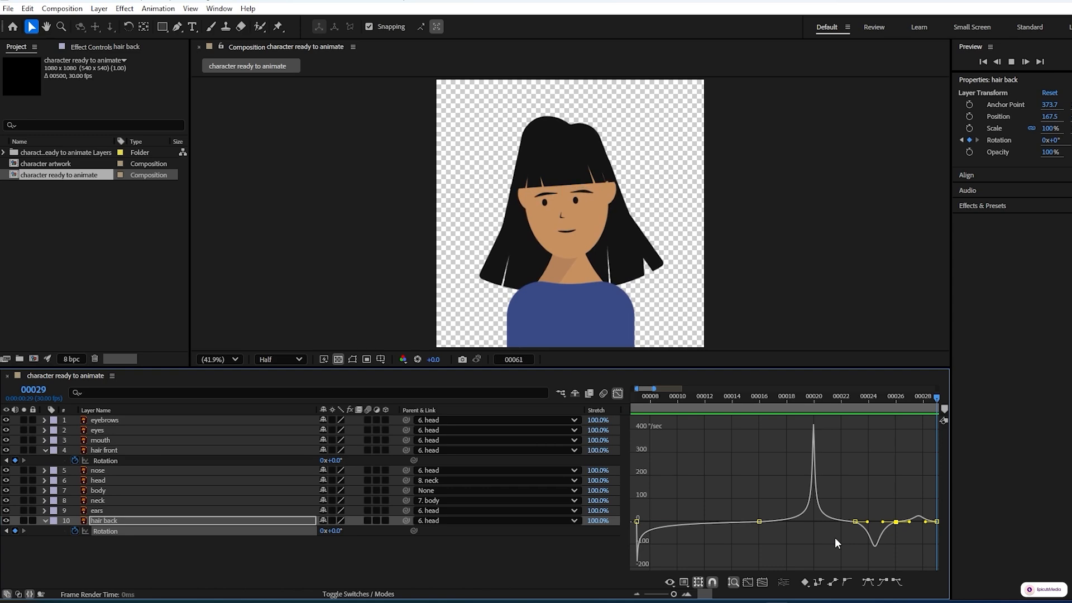